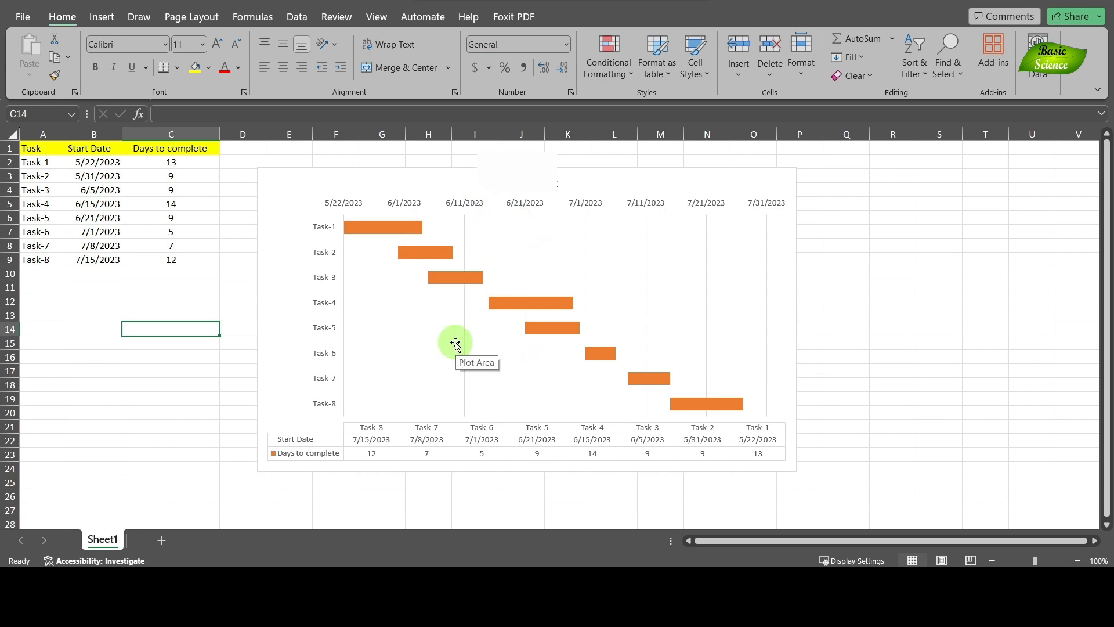
- Examine the task table in A1:C9 and the finished Gantt chart built from it
left_click_drag(35, 146, 212, 266)
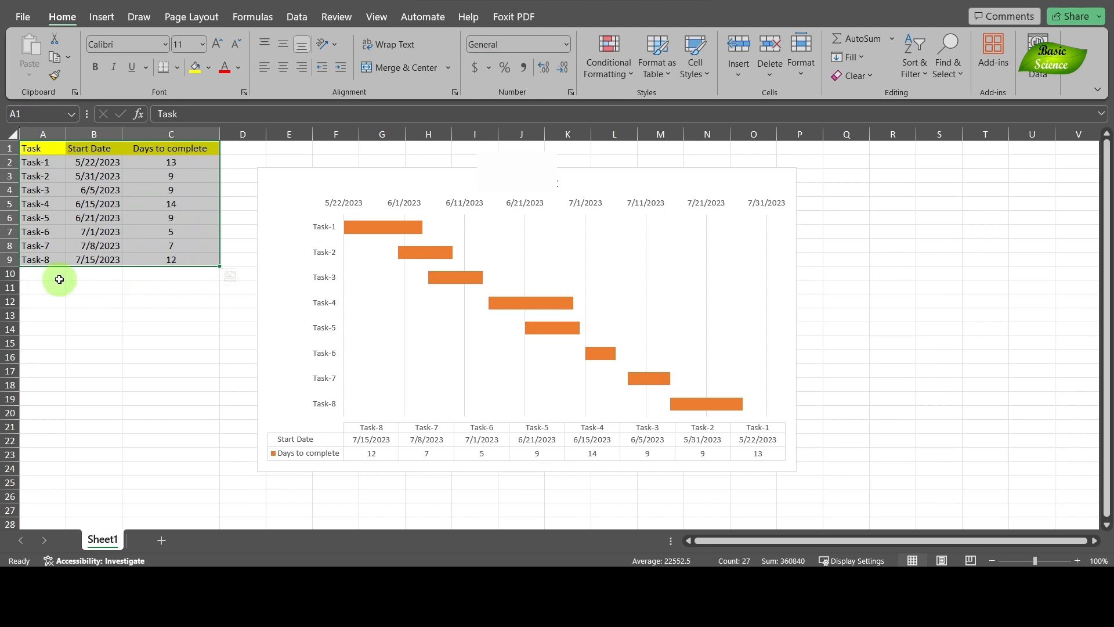
left_click(155, 303)
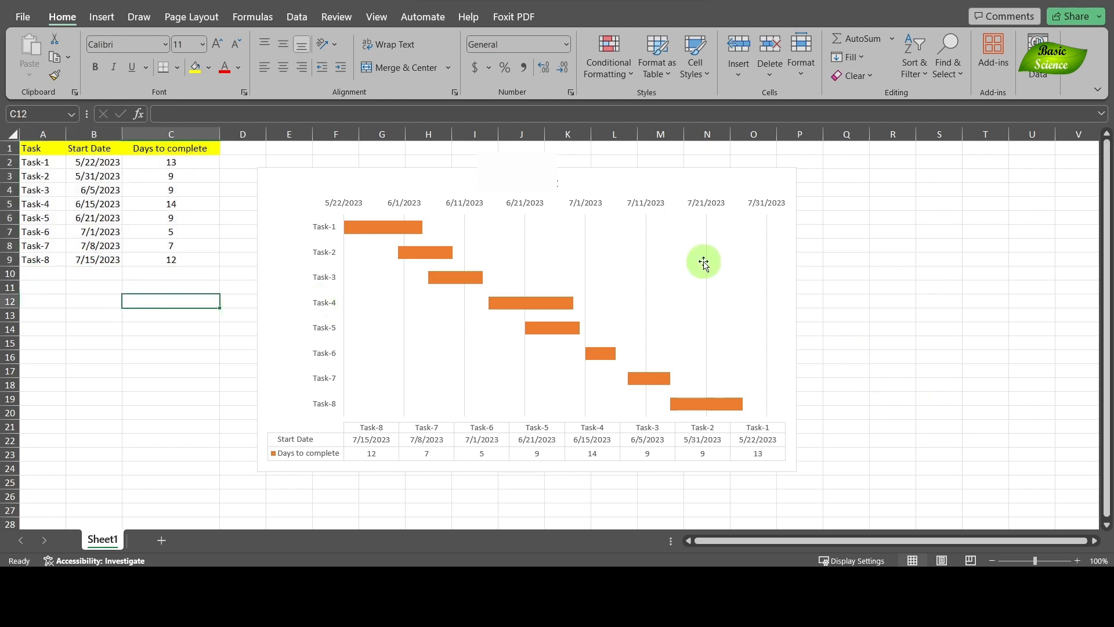
left_click(671, 198)
left_click(868, 336)
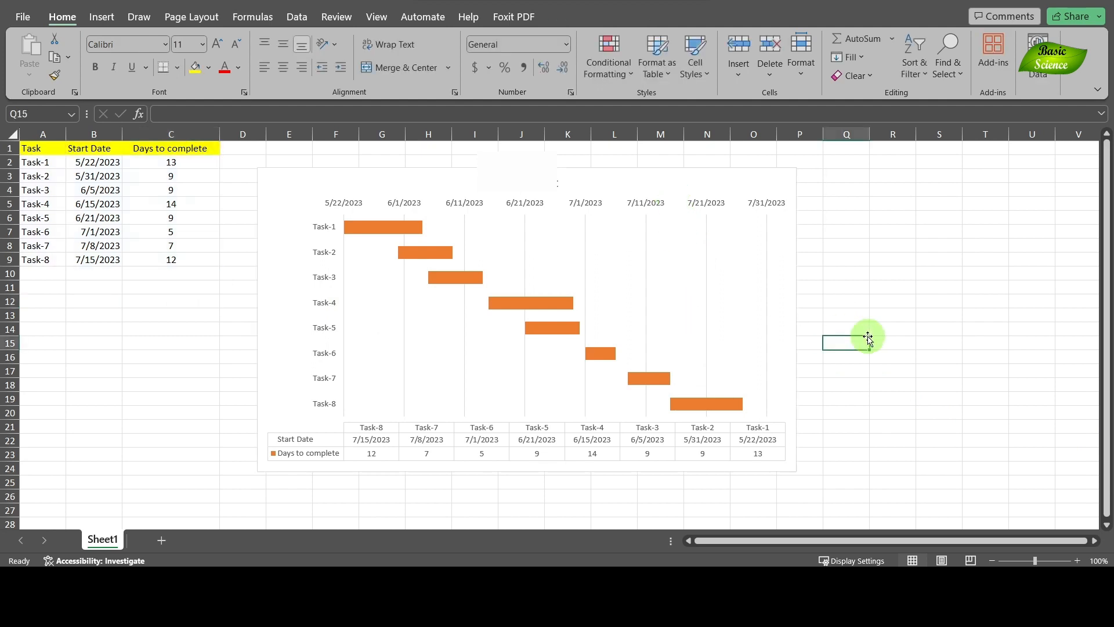
left_click_drag(40, 149, 192, 260)
left_click(225, 346)
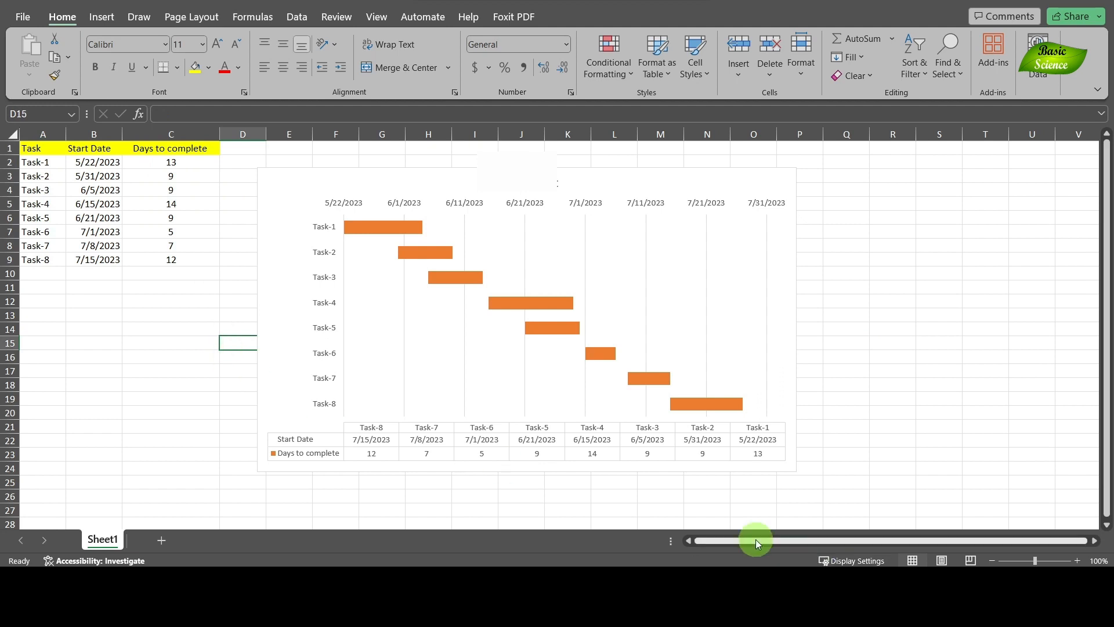
left_click(533, 511)
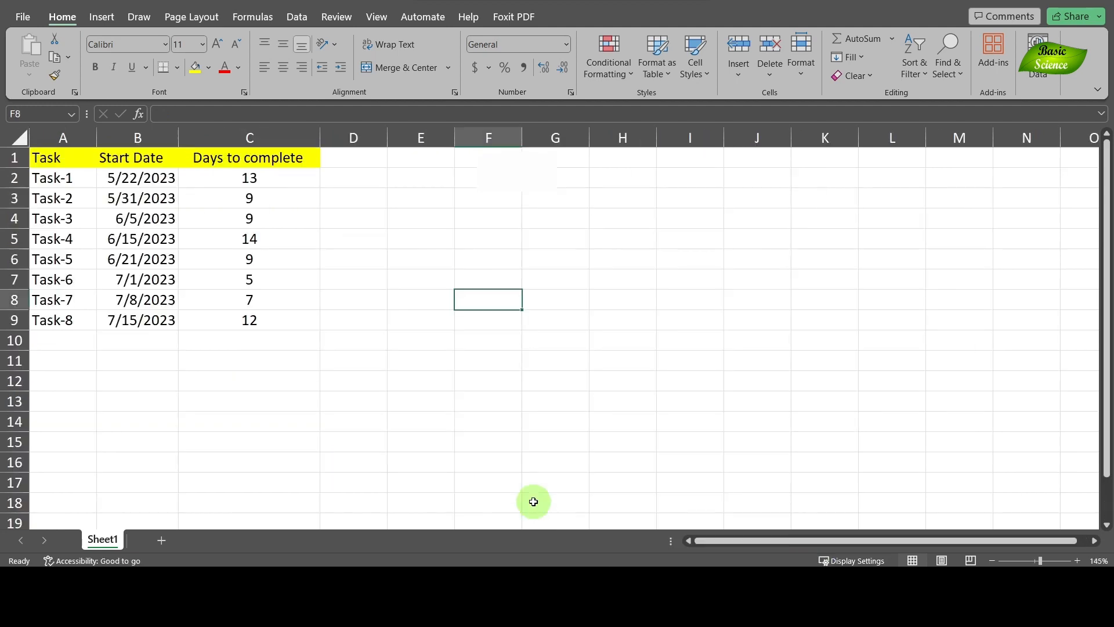
- Review the Task, Start Date and Days to complete columns of the source table
left_click(389, 309)
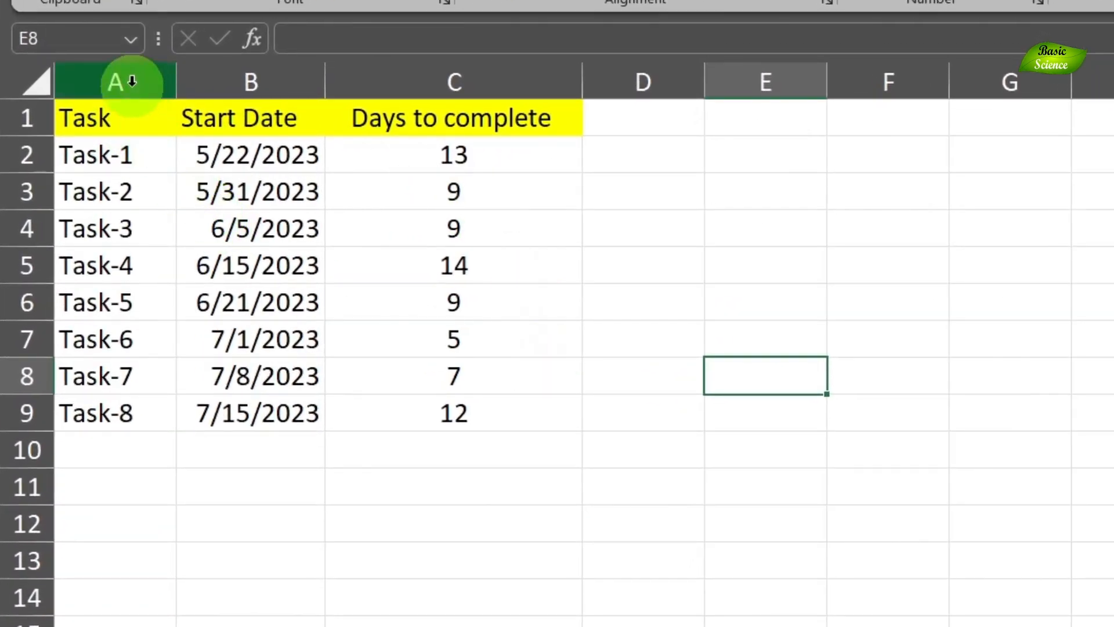
left_click(135, 124)
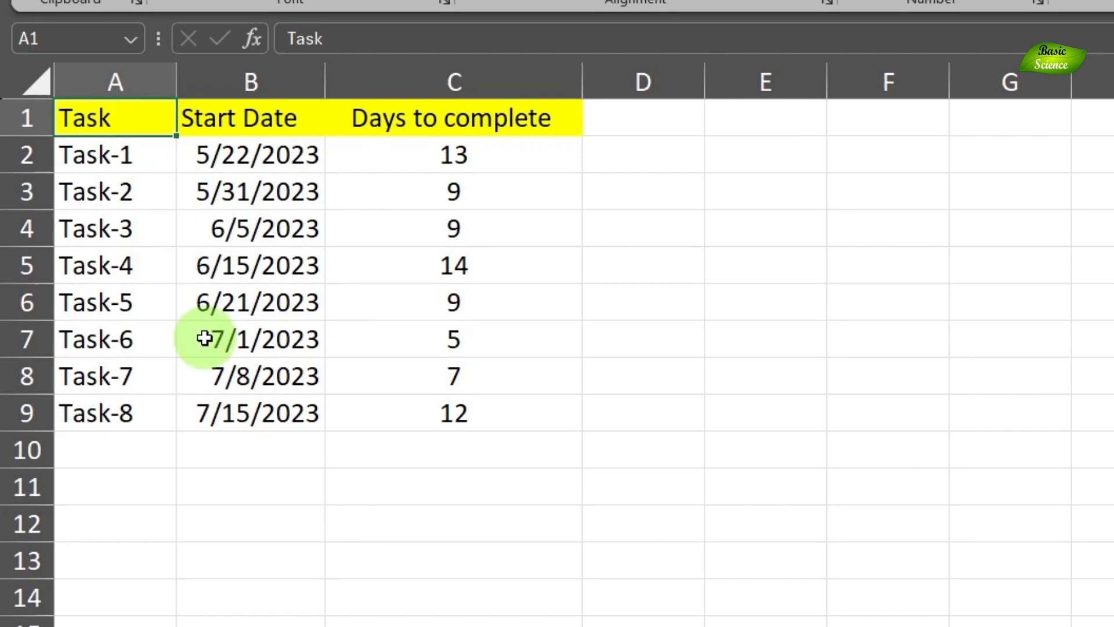
left_click(256, 130)
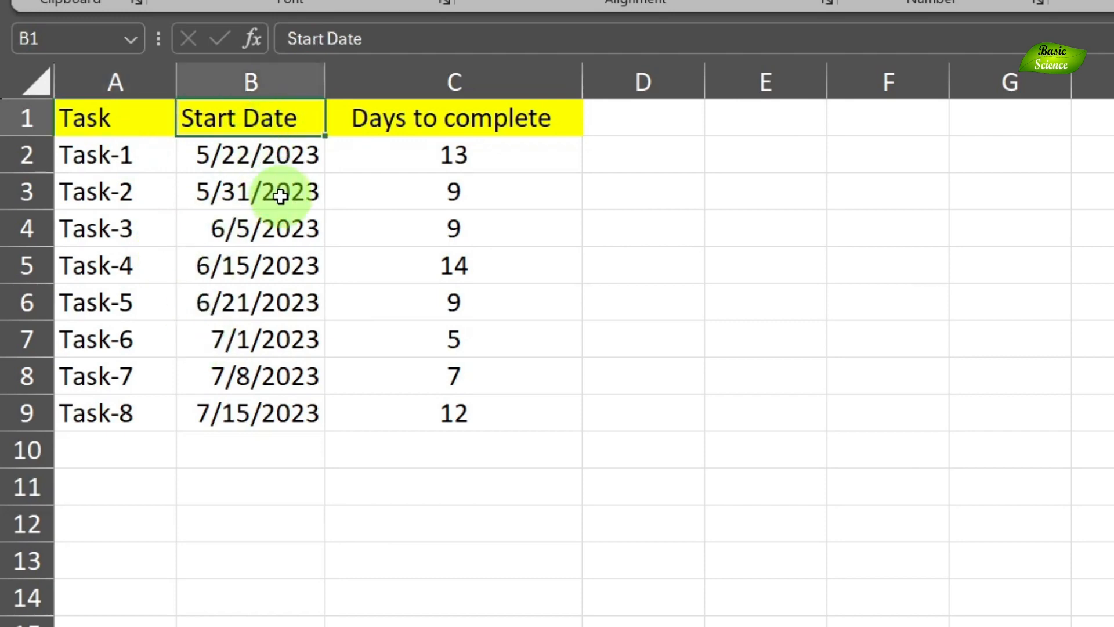
left_click(288, 162)
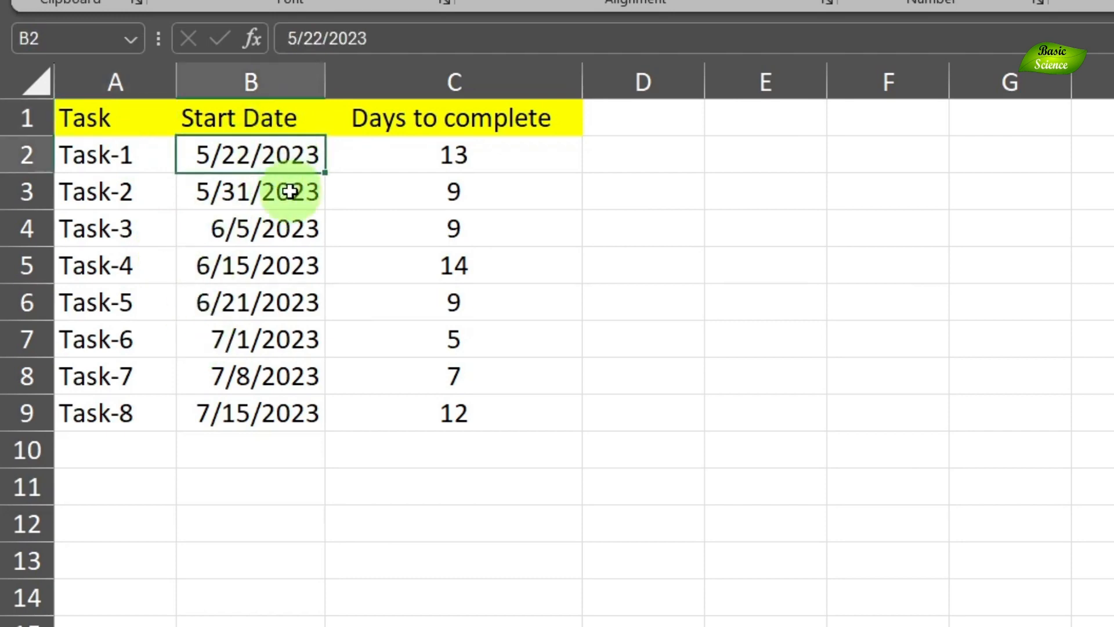
left_click(294, 191)
left_click(443, 166)
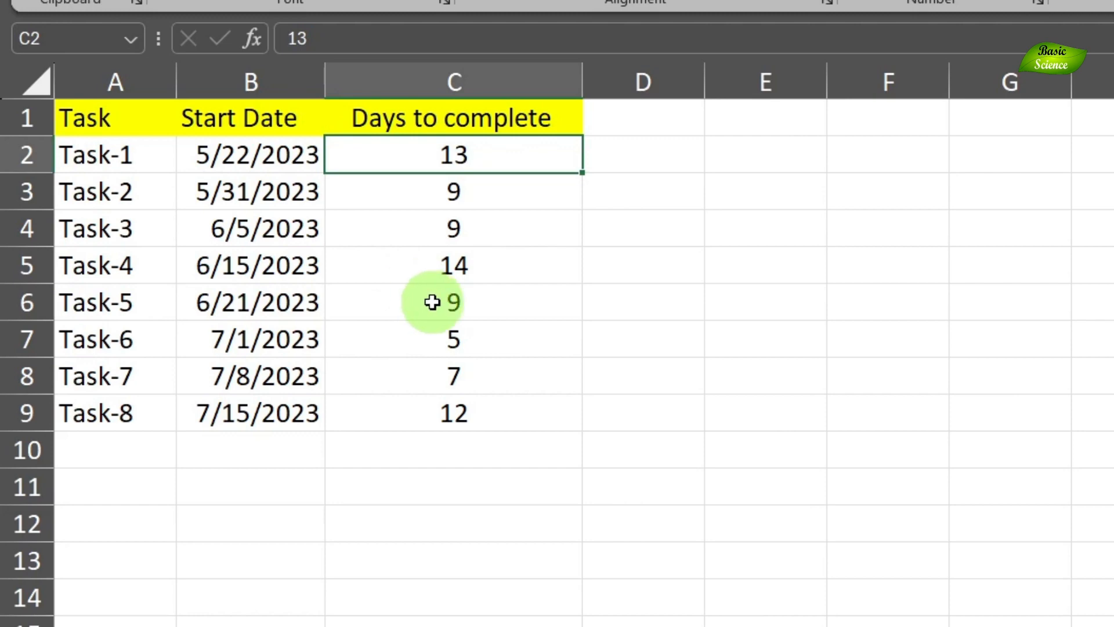
left_click(781, 349)
left_click(754, 525)
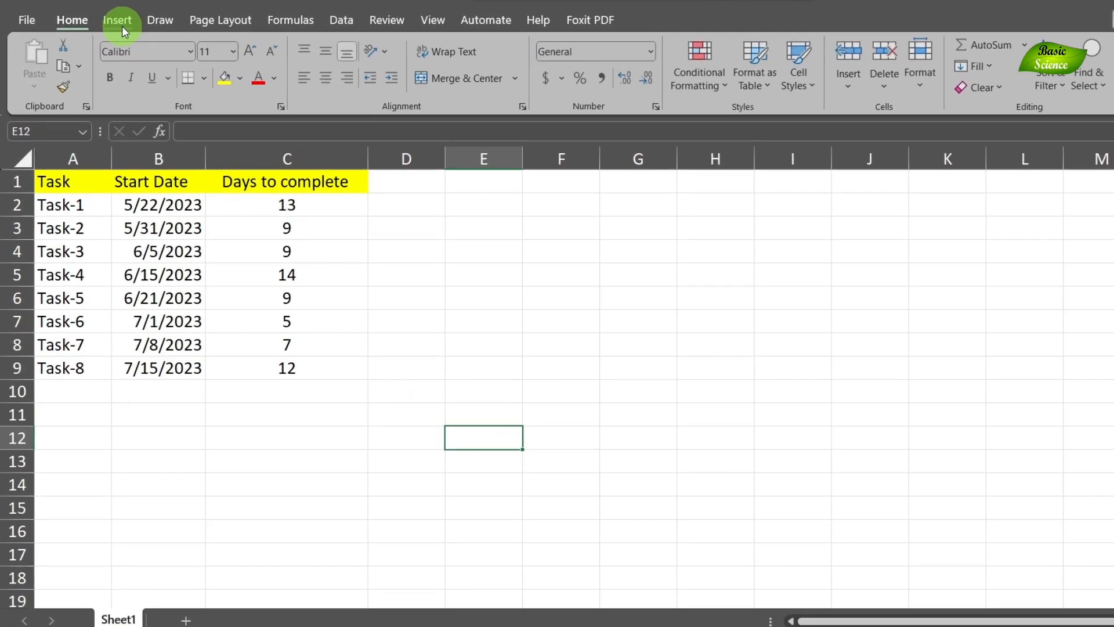
- Insert an empty 3-D Stacked Bar chart and place it beside the task table, clear of the data
left_click(102, 16)
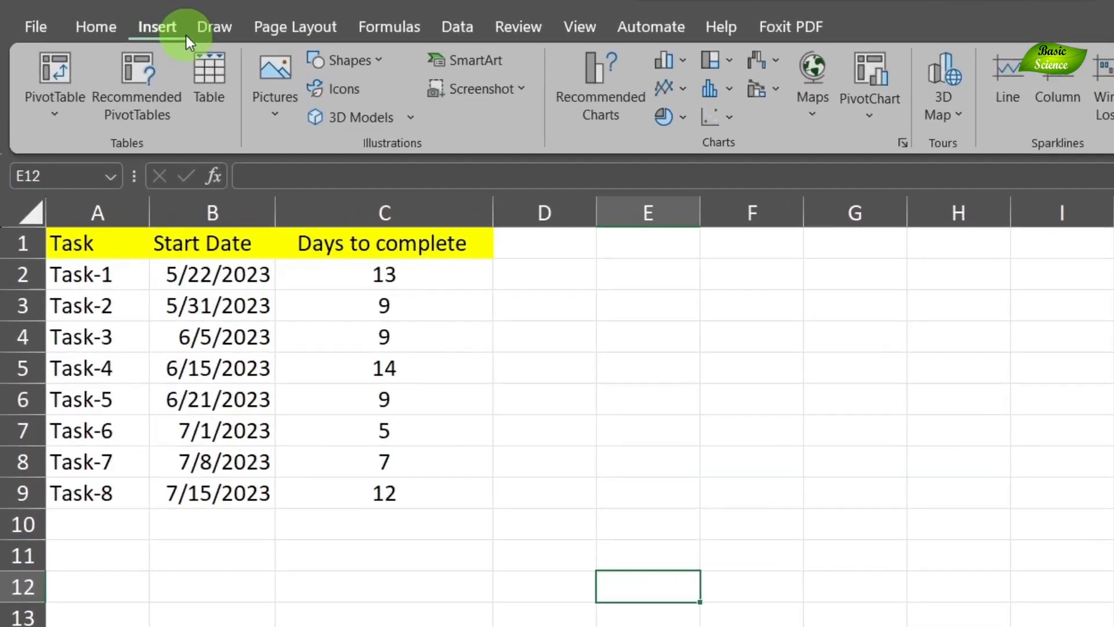
left_click(702, 66)
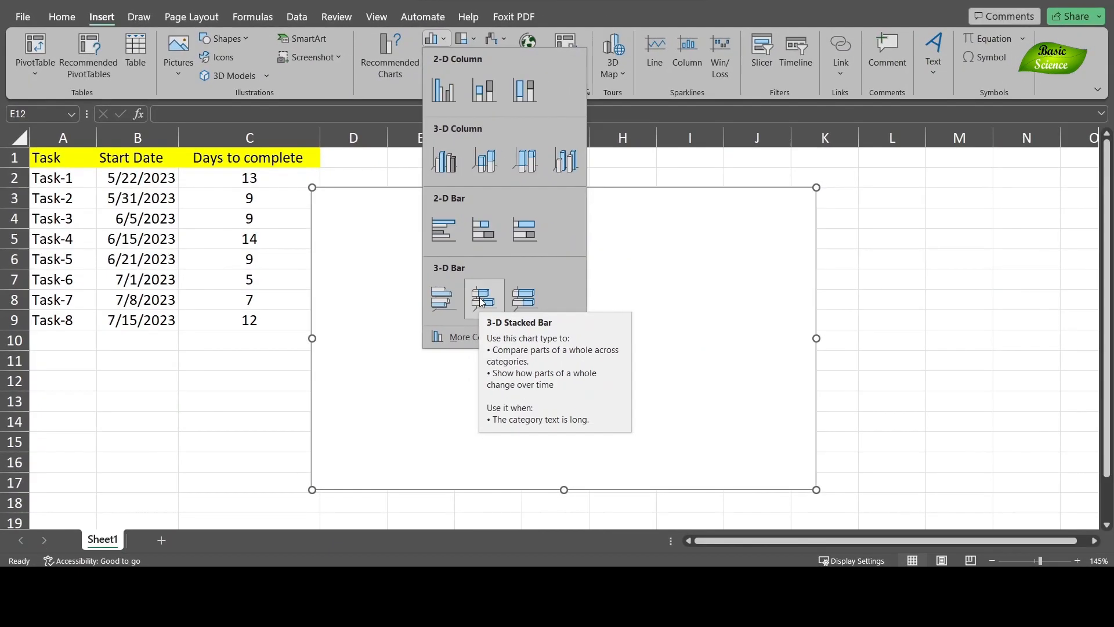
left_click(481, 301)
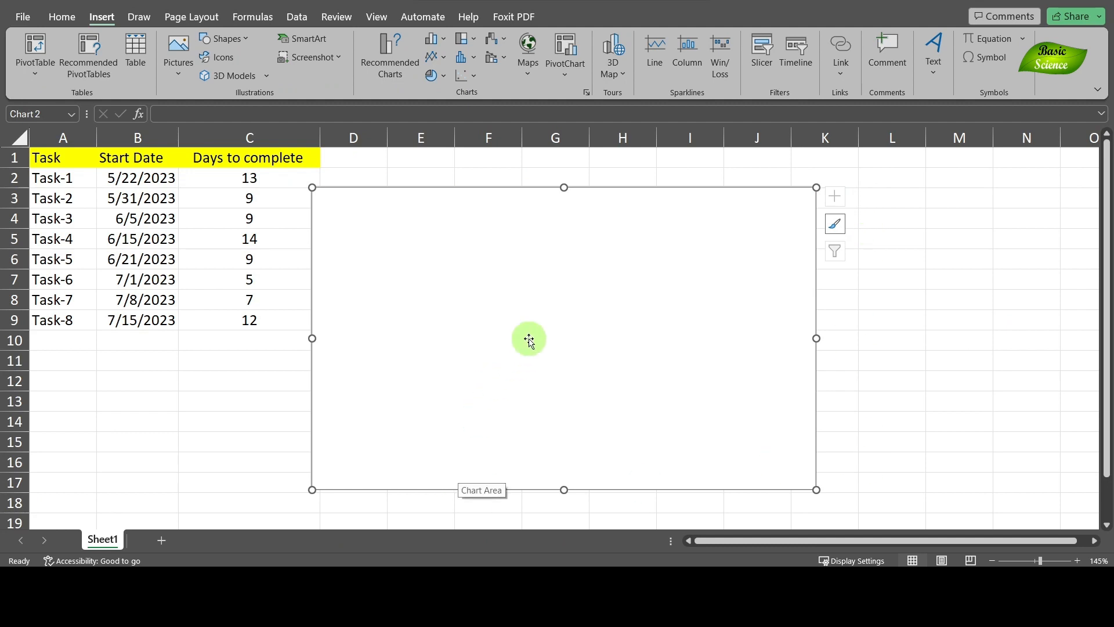
left_click_drag(529, 189, 617, 175)
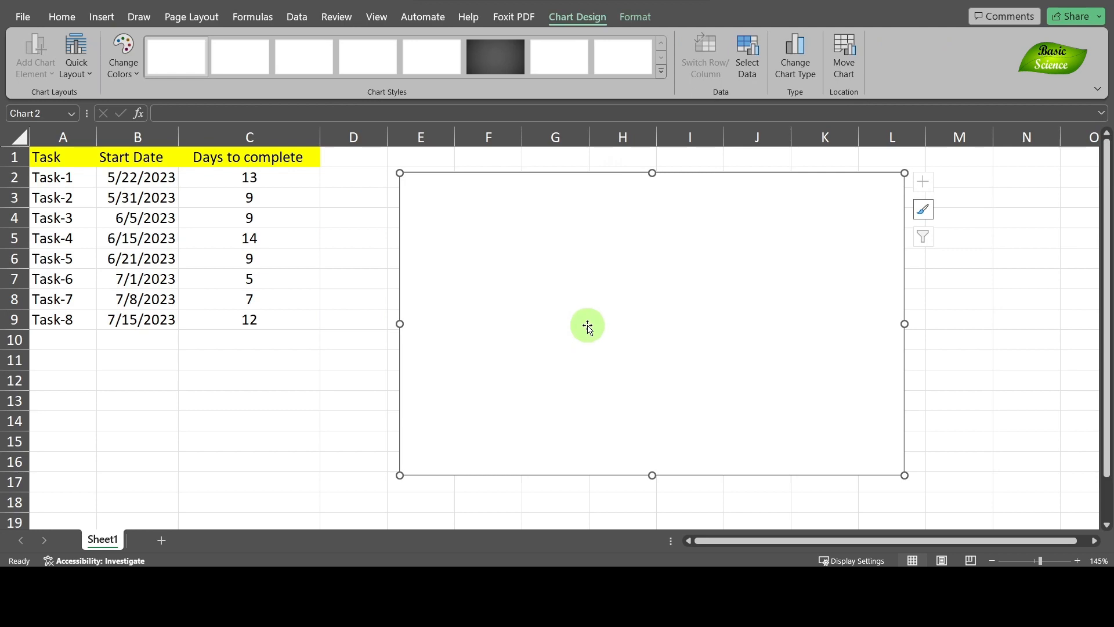
- Add a data series to the empty chart, named from cell B1 (Start Date) with the values B2:B9
right_click(588, 327)
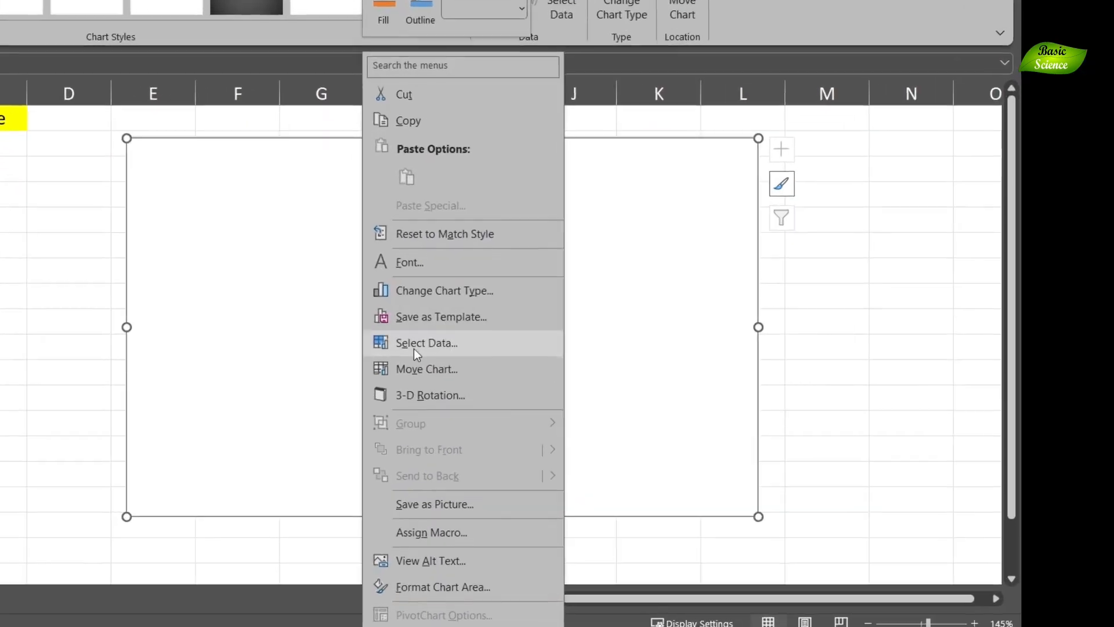
left_click(418, 346)
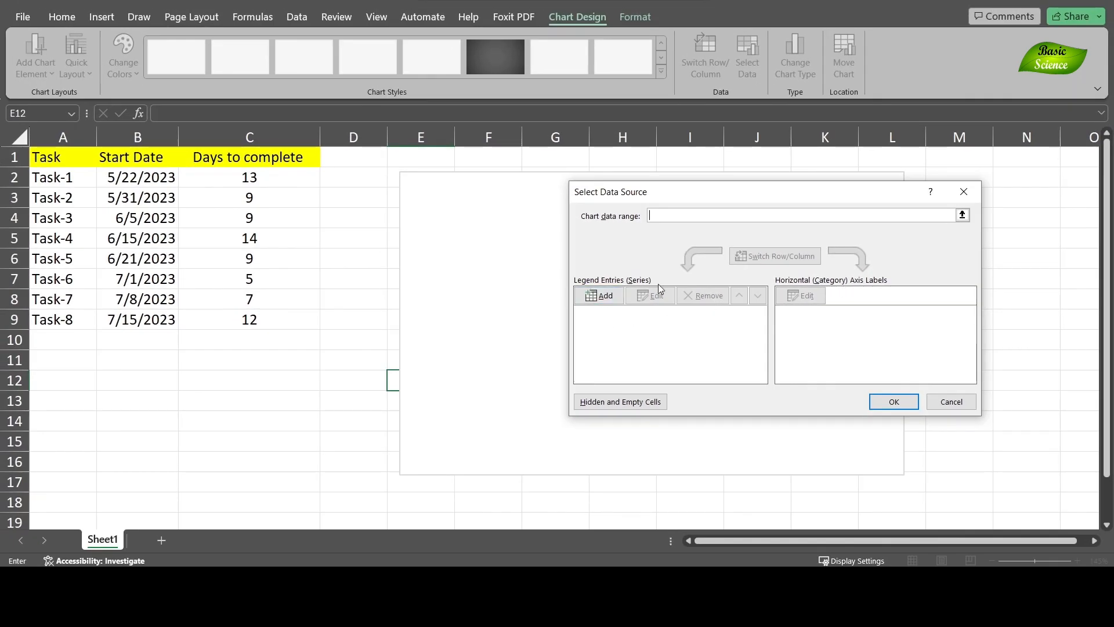
left_click(604, 297)
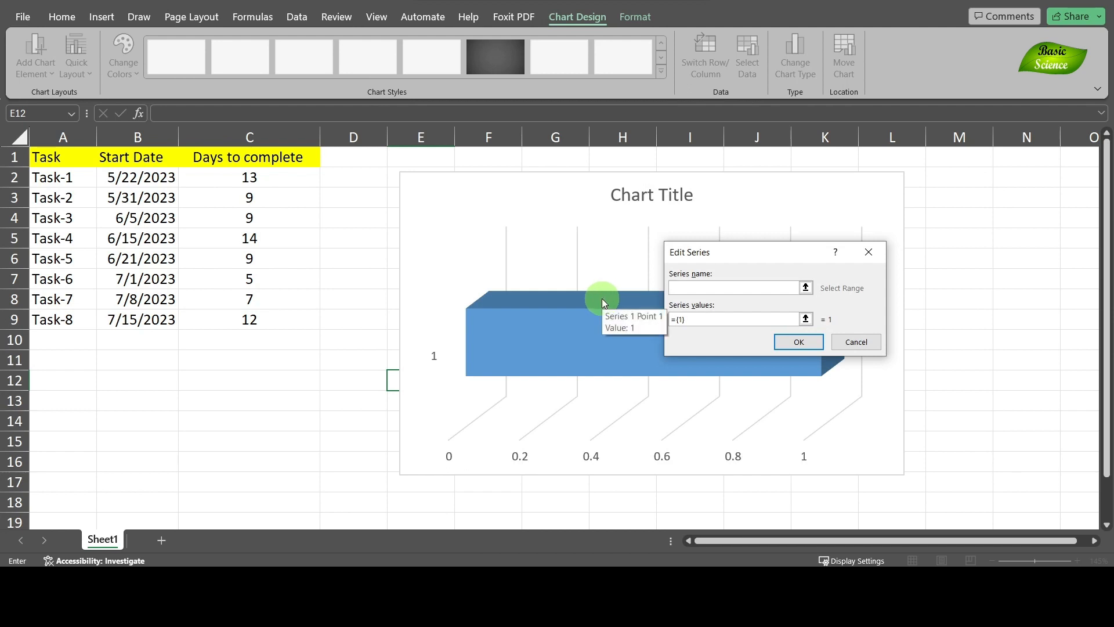
left_click(141, 159)
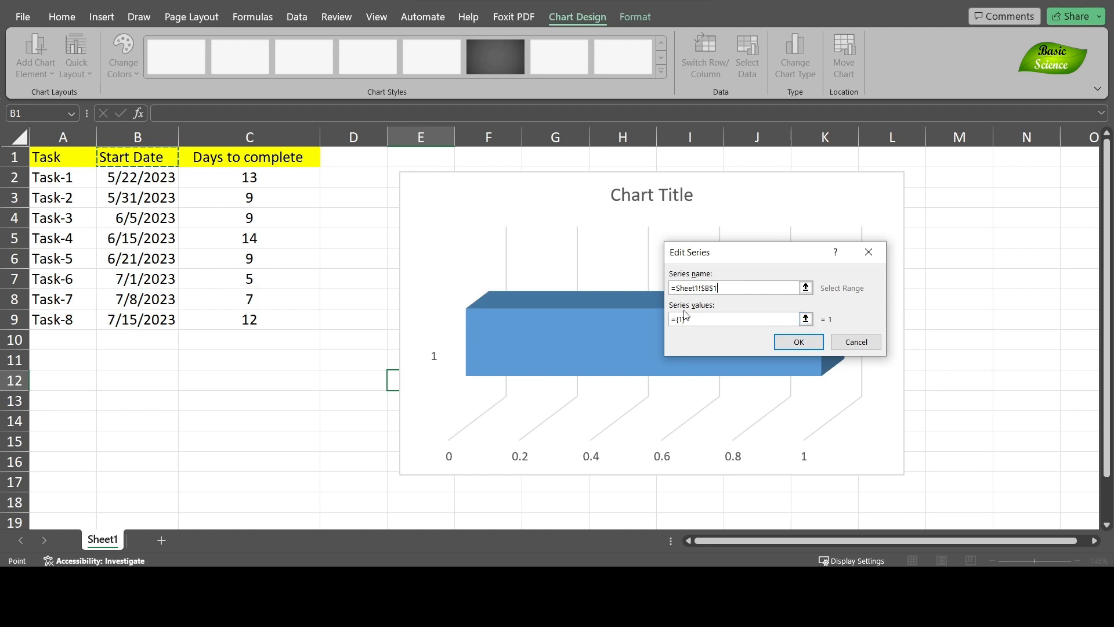
left_click(806, 319)
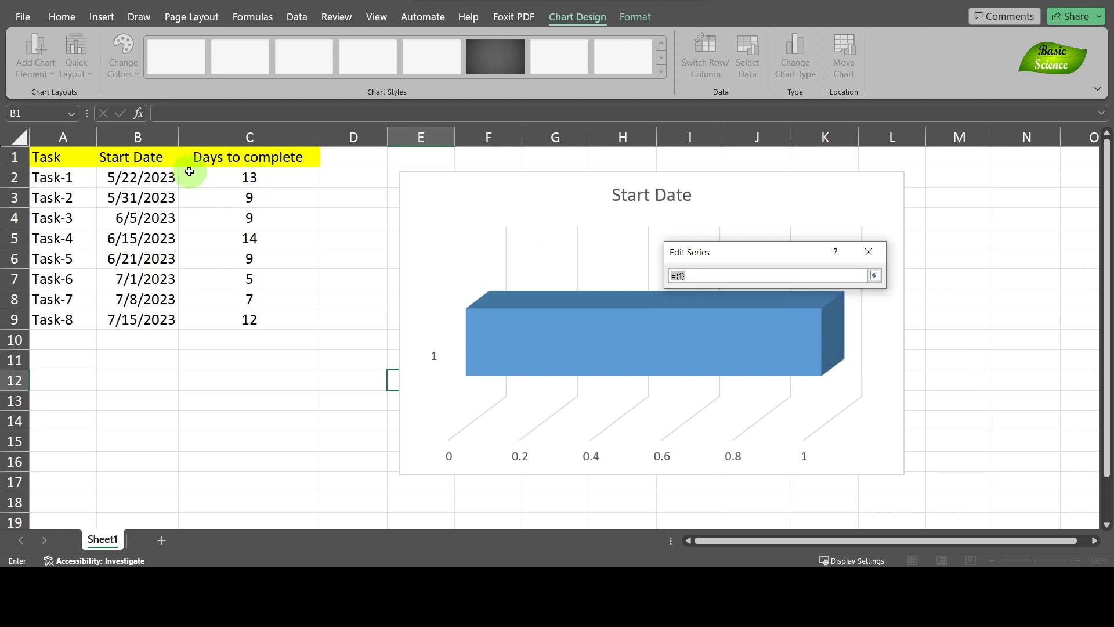
left_click_drag(155, 177, 171, 321)
left_click_drag(171, 321, 172, 319)
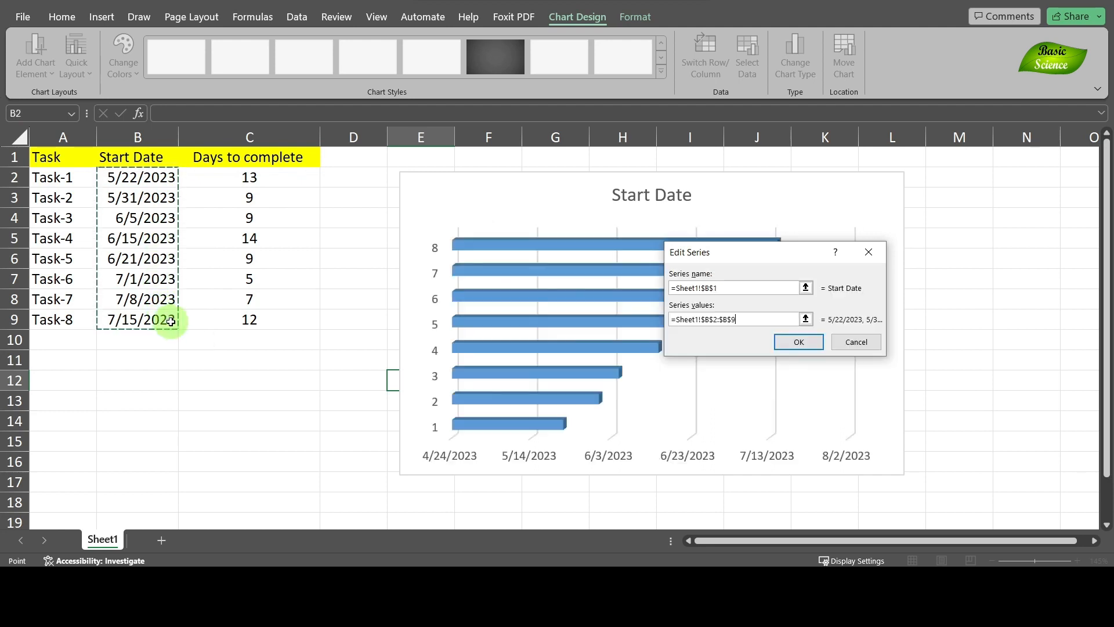
left_click_drag(798, 252, 301, 279)
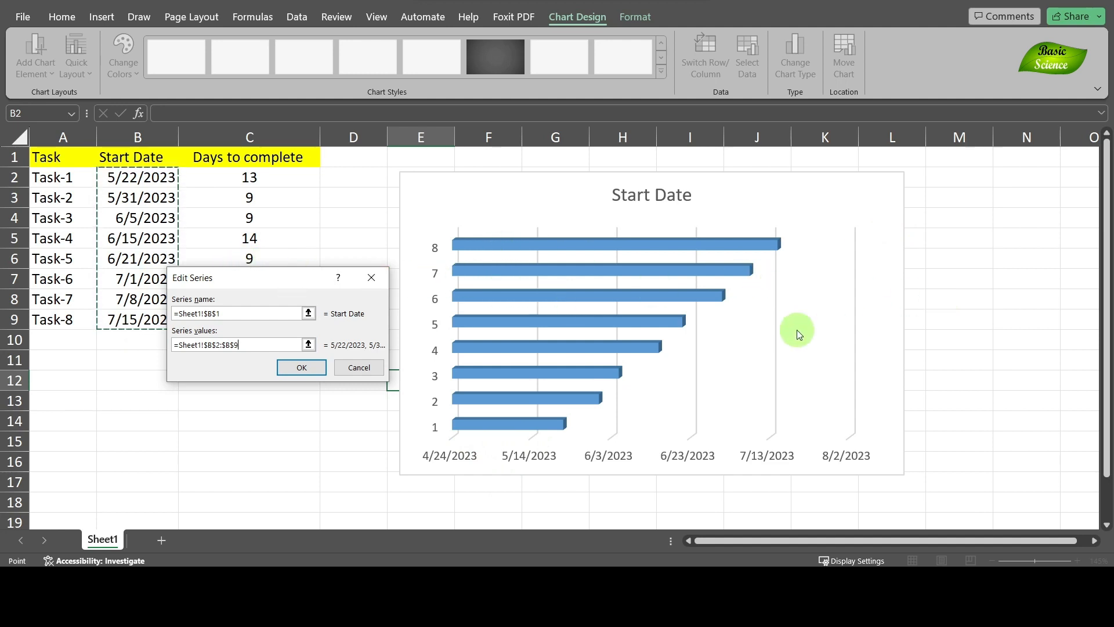
left_click(303, 369)
- Add a second series named from cell C1 (Days to complete) with the values C2:C9, and apply the chart's data source
left_click_drag(731, 195, 511, 180)
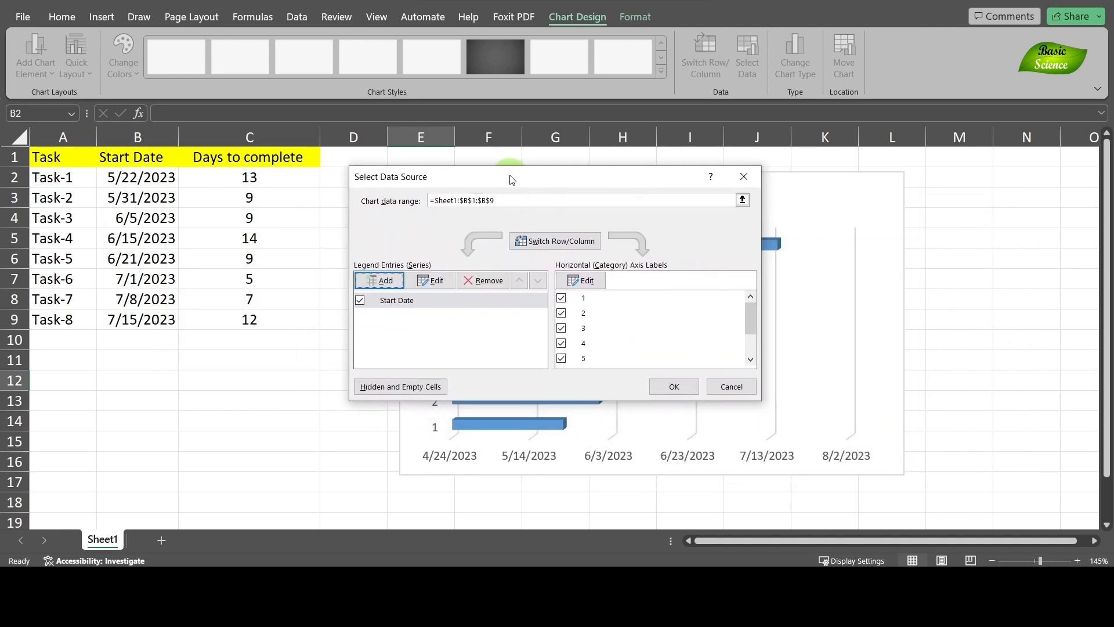
left_click(386, 281)
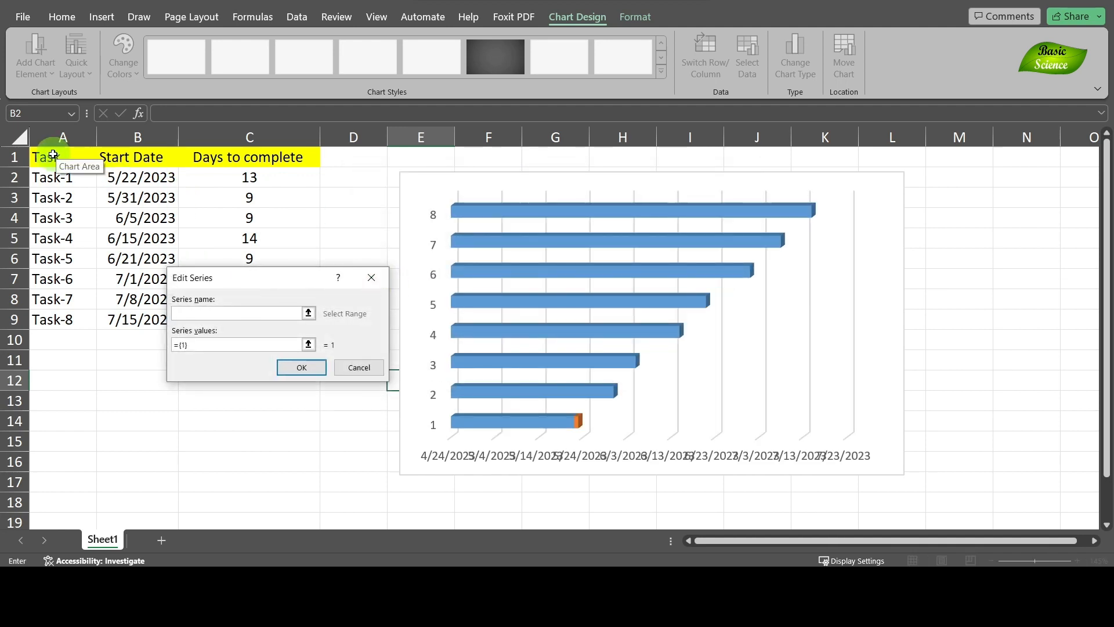
left_click(234, 159)
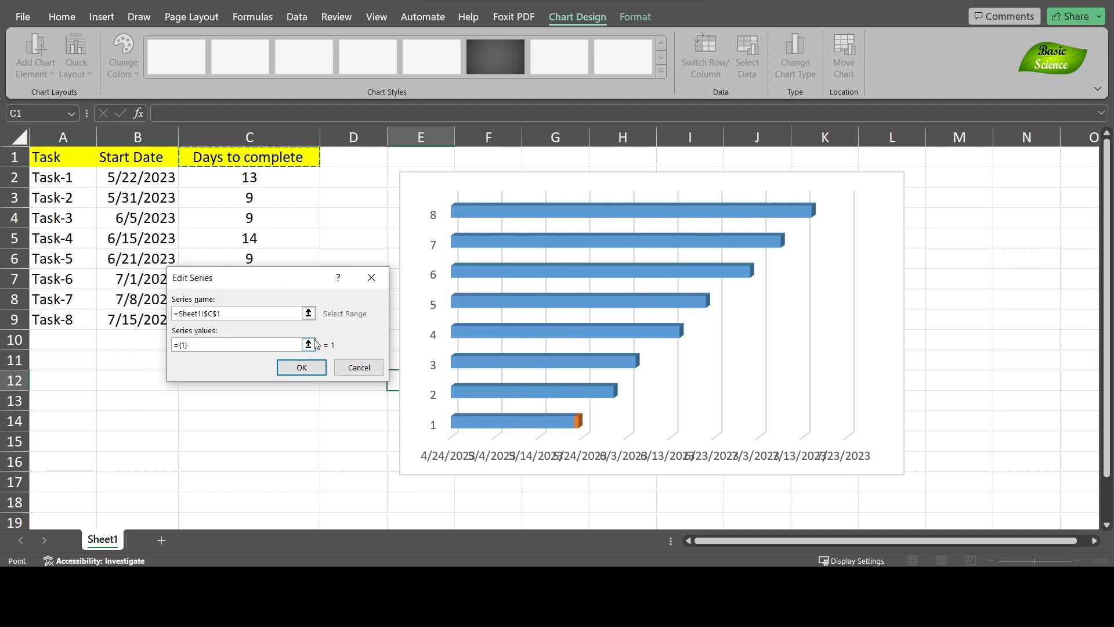
left_click_drag(293, 289, 543, 257)
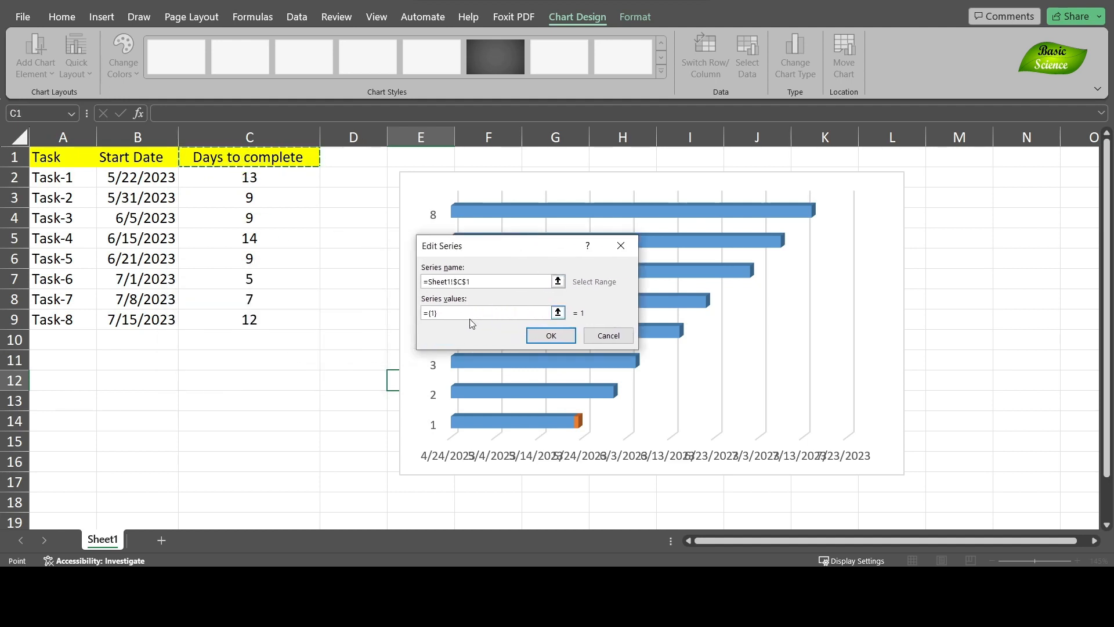
left_click(558, 313)
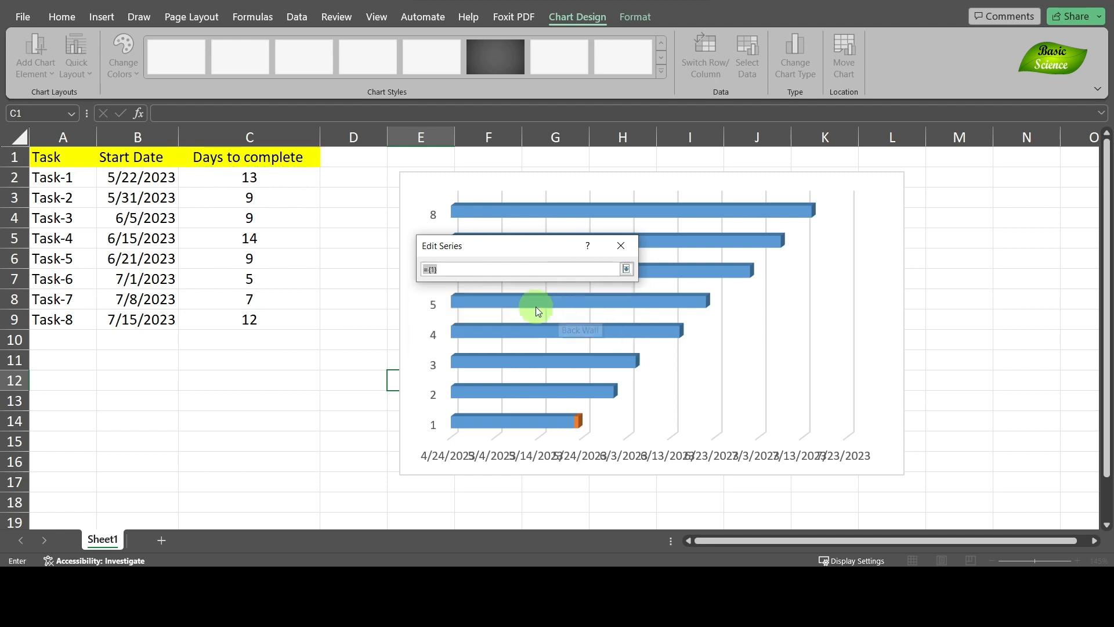
left_click_drag(249, 177, 299, 328)
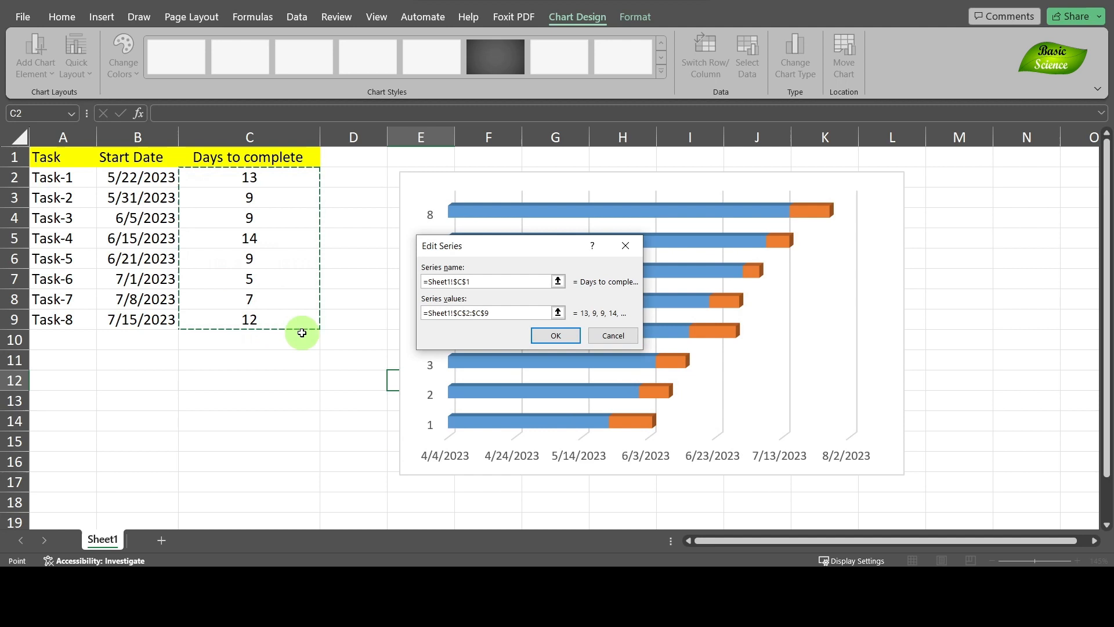
left_click(556, 337)
left_click_drag(575, 177, 310, 169)
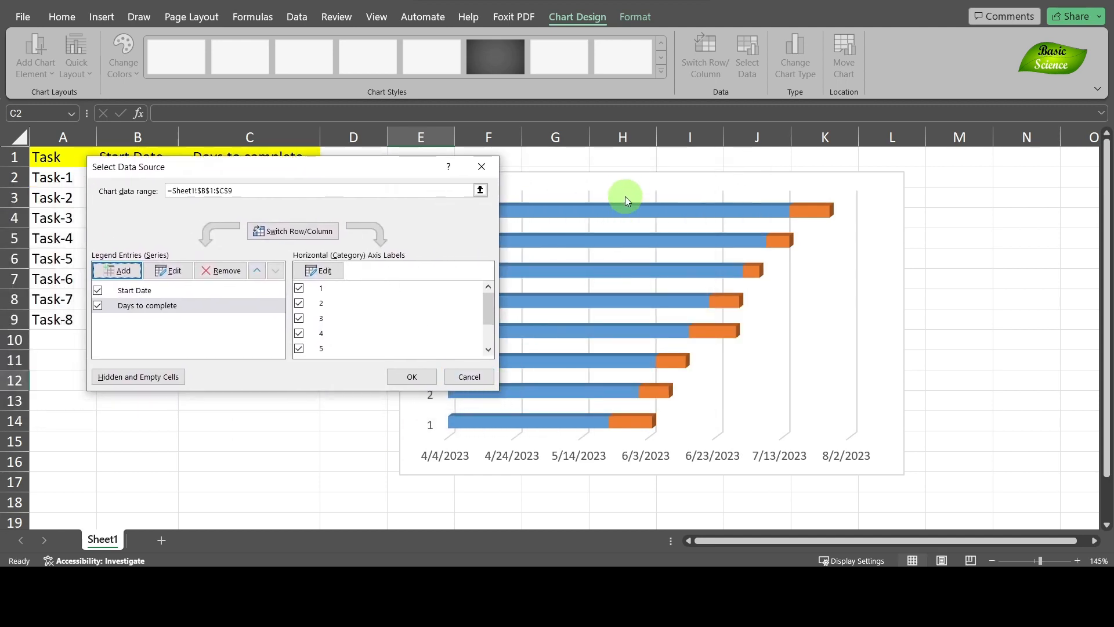
left_click_drag(526, 180, 313, 195)
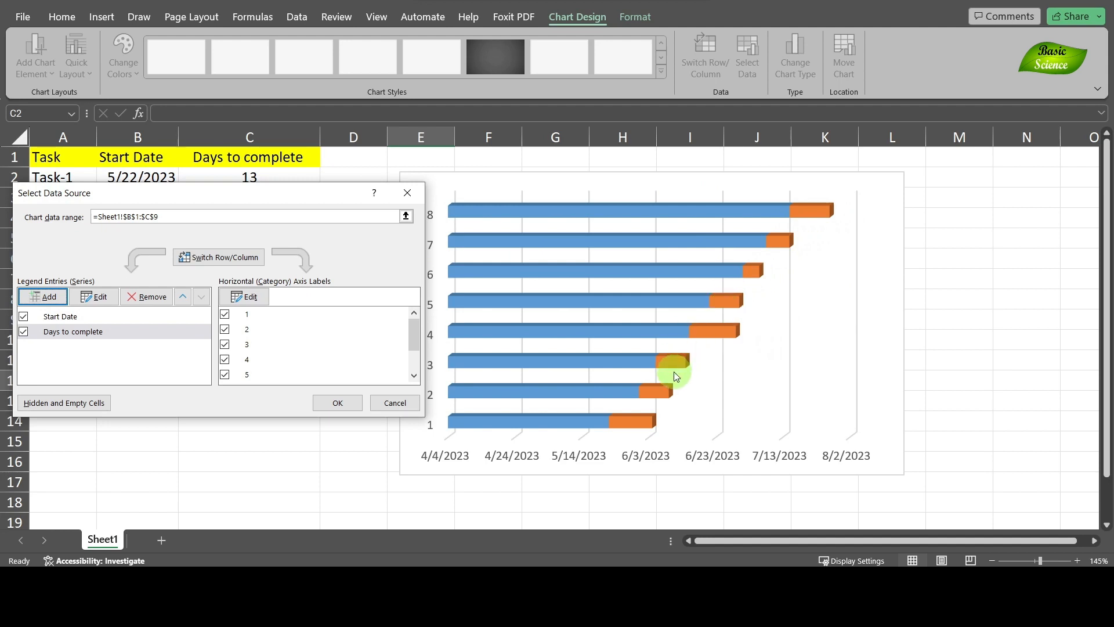
left_click(338, 404)
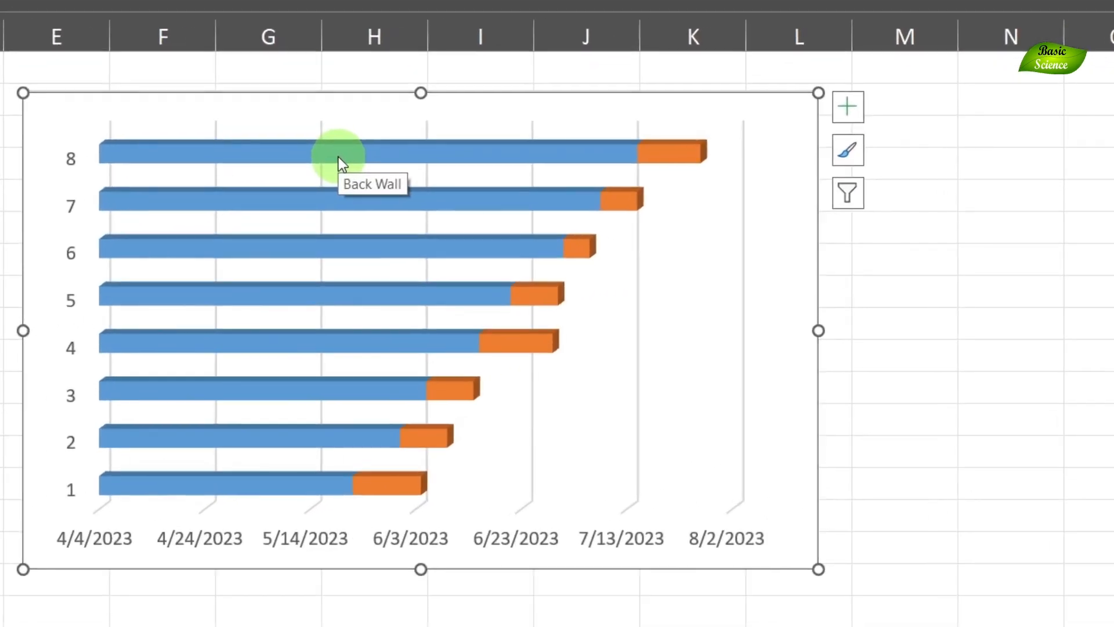
- Set the fill of the blue Start Date series to No fill
left_click(339, 157)
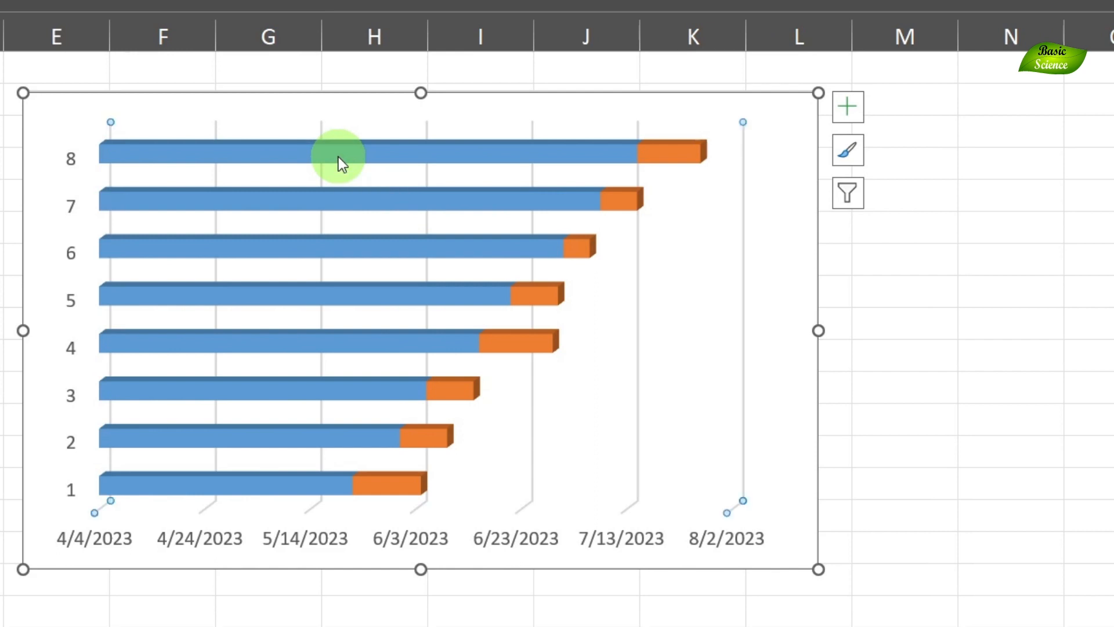
double_click(338, 156)
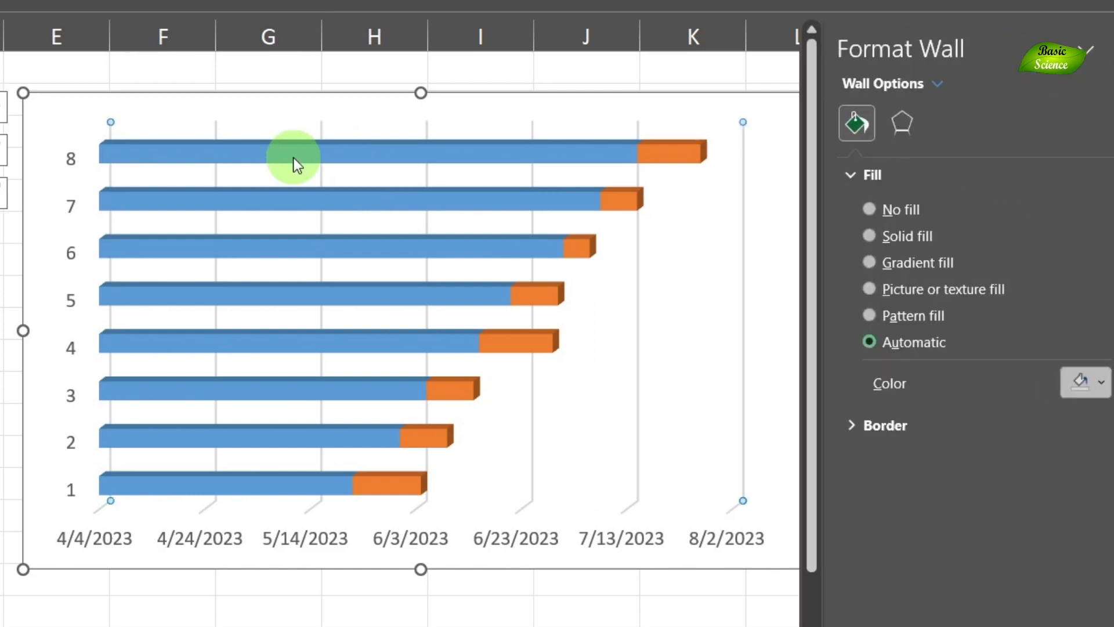
left_click(256, 201)
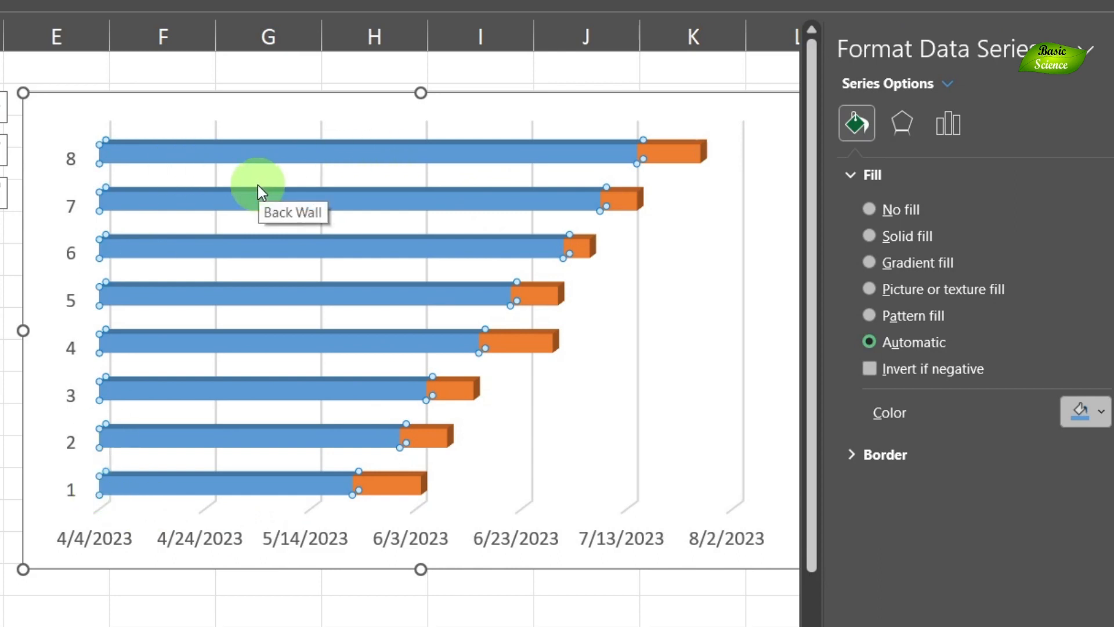
left_click(869, 210)
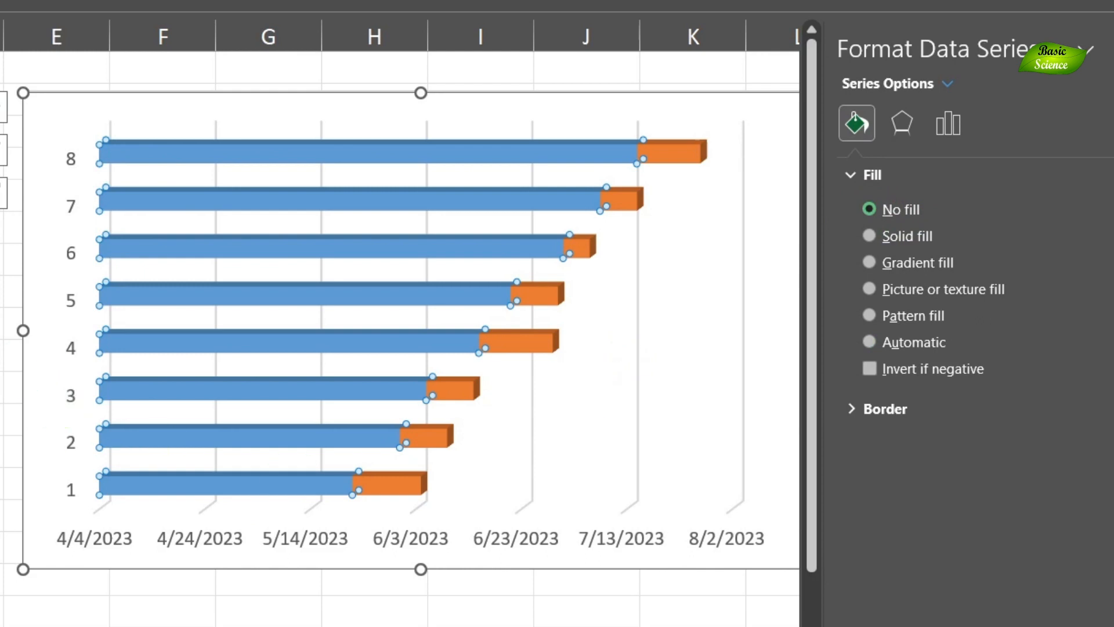
- Switch the Start Date series' fill to Solid fill, close the formatting pane and deselect the chart
left_click(639, 356)
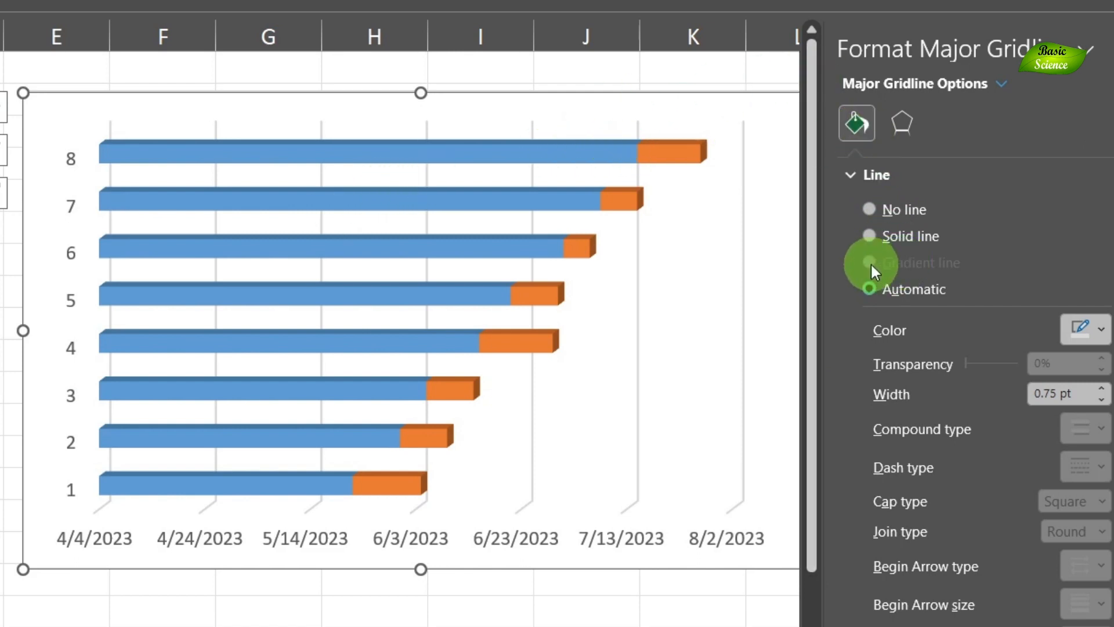
left_click(270, 194)
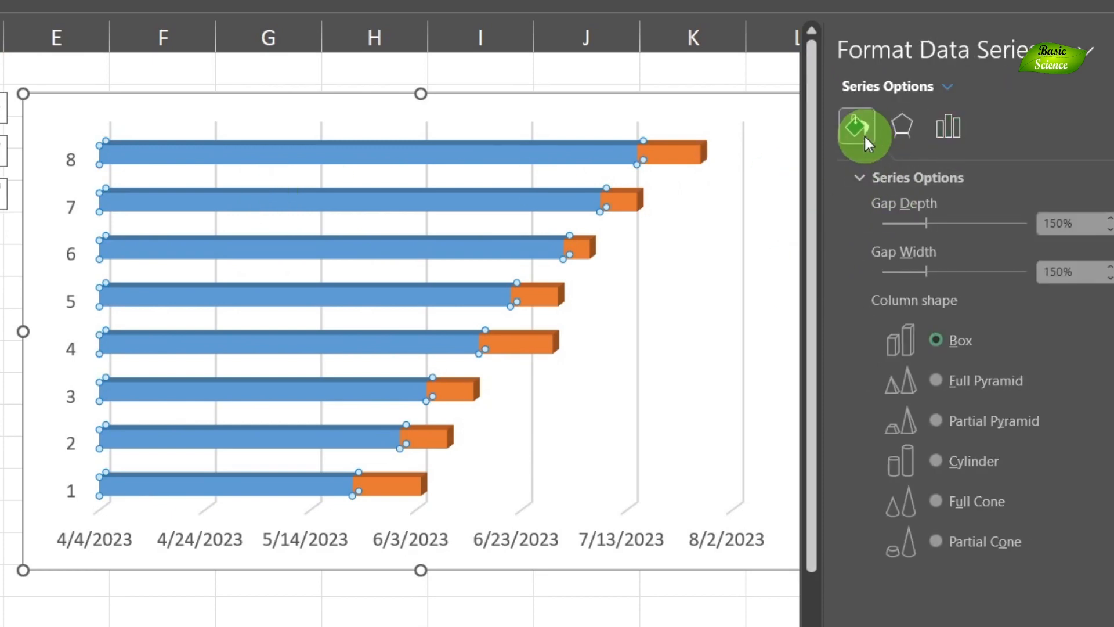
left_click(858, 126)
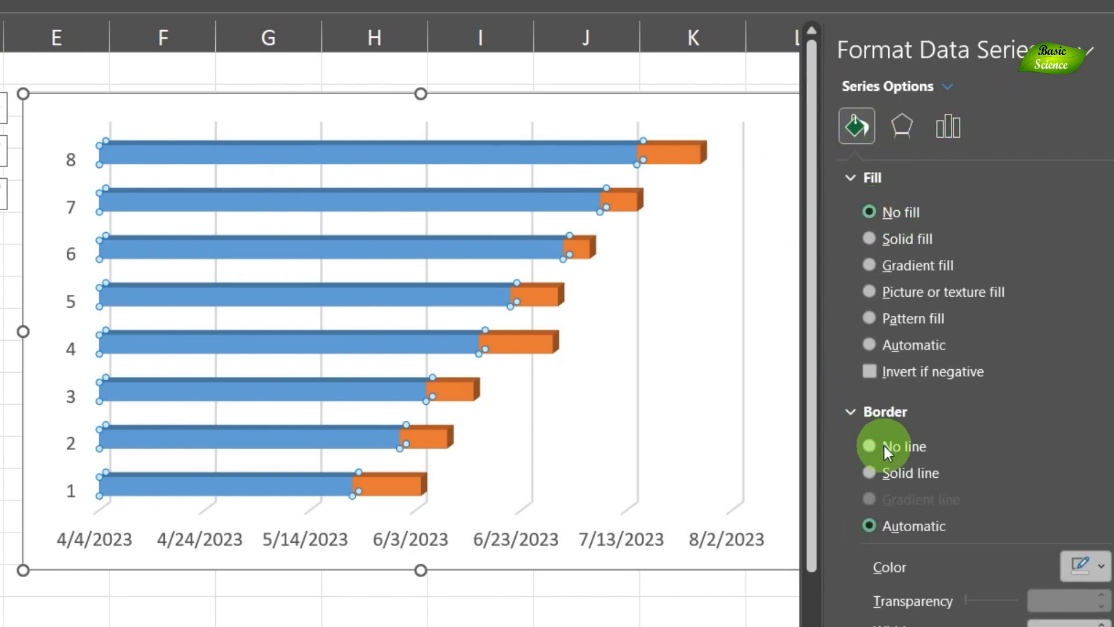
left_click(876, 244)
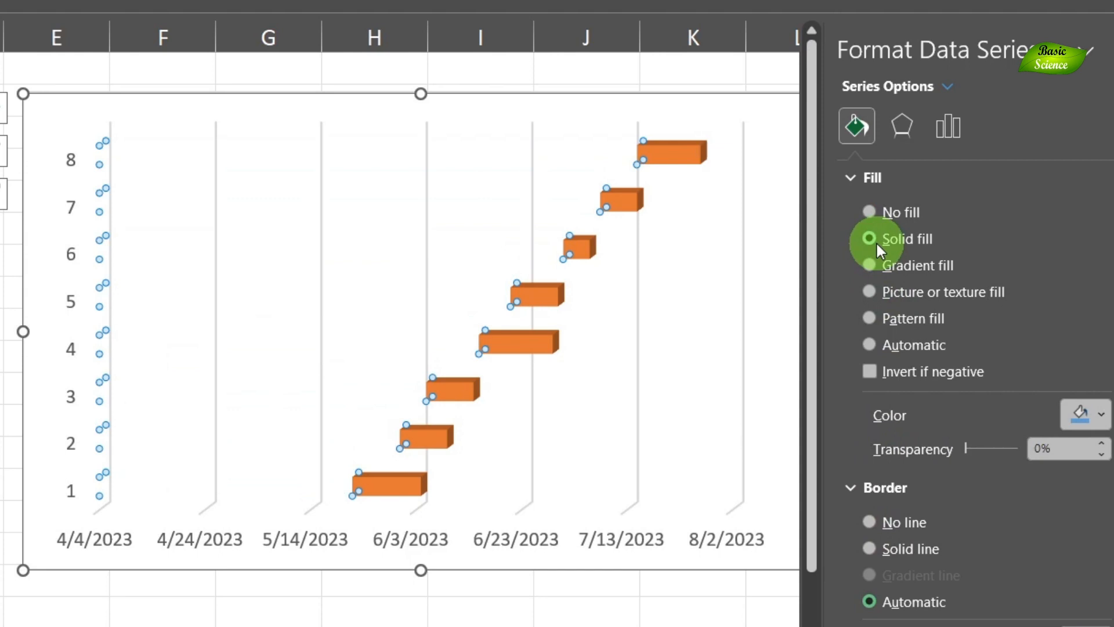
left_click(2, 389)
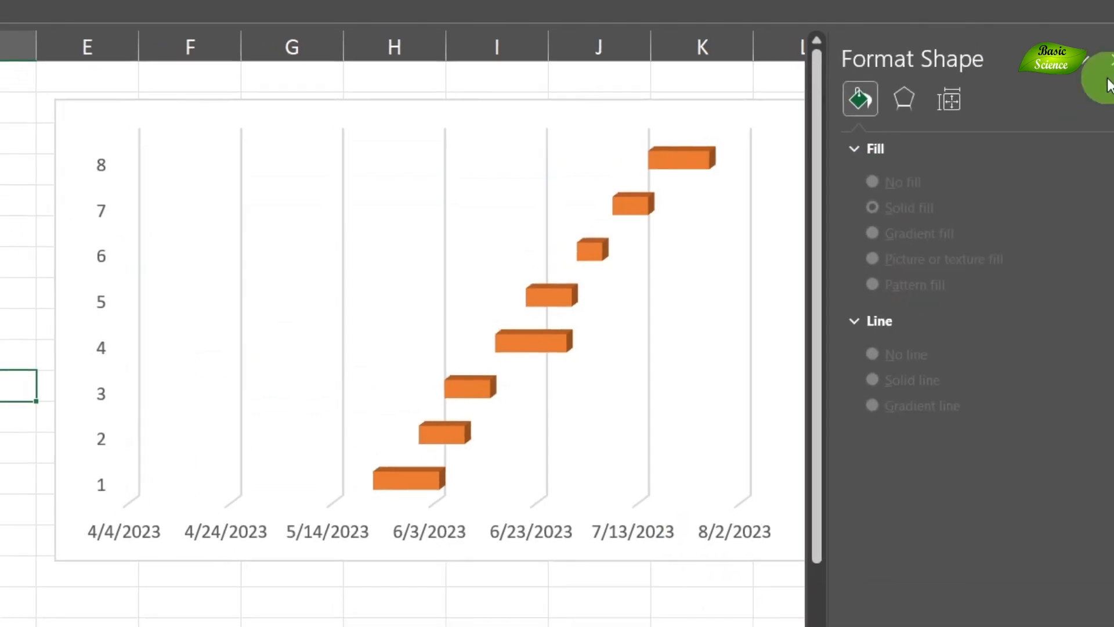
left_click(1113, 62)
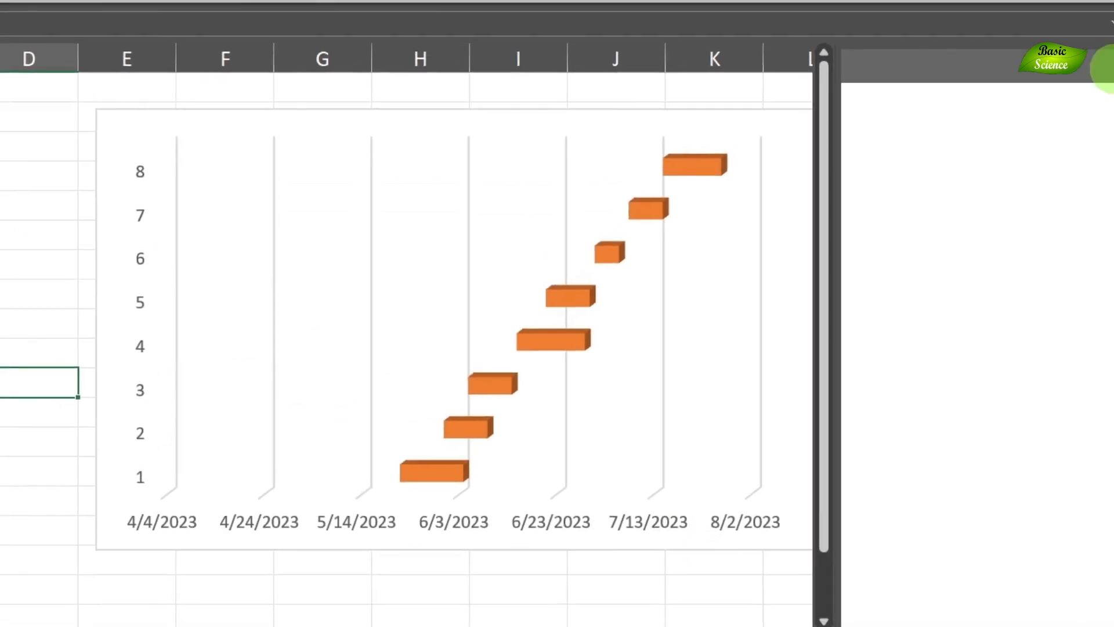
left_click(649, 293)
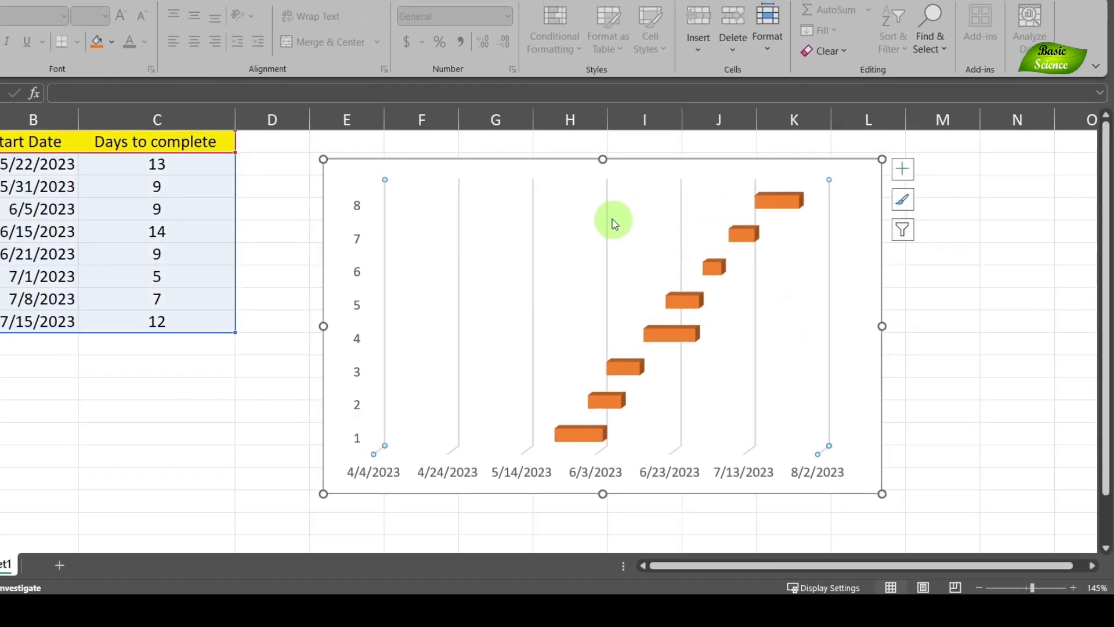
left_click(990, 322)
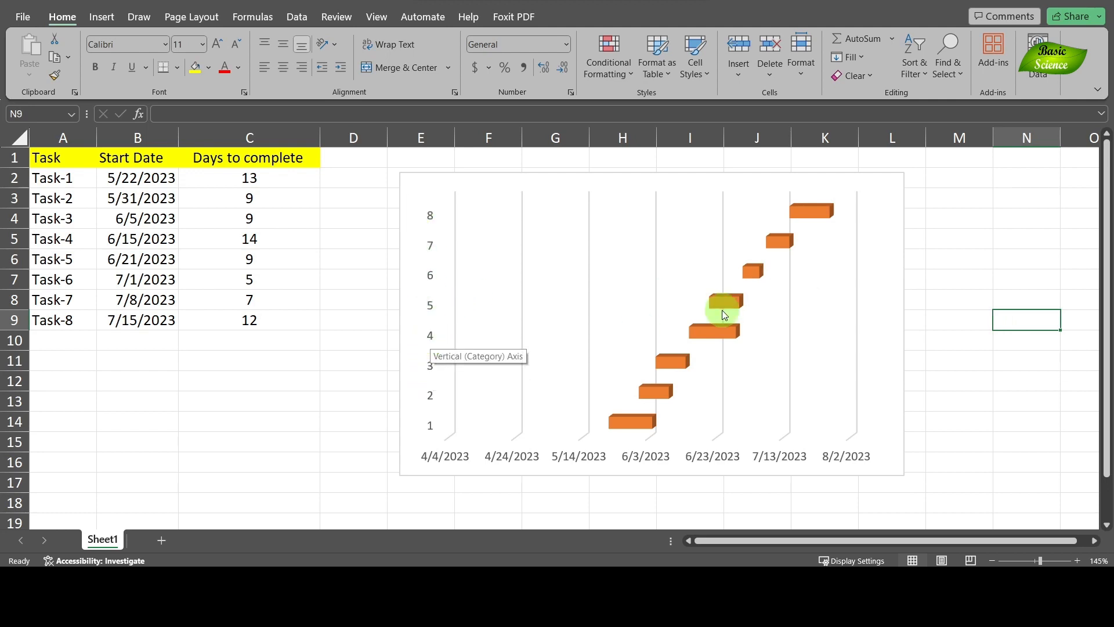
- Set the chart's category axis labels to the task names in A2:A9 and apply the data source
left_click(623, 274)
right_click(623, 274)
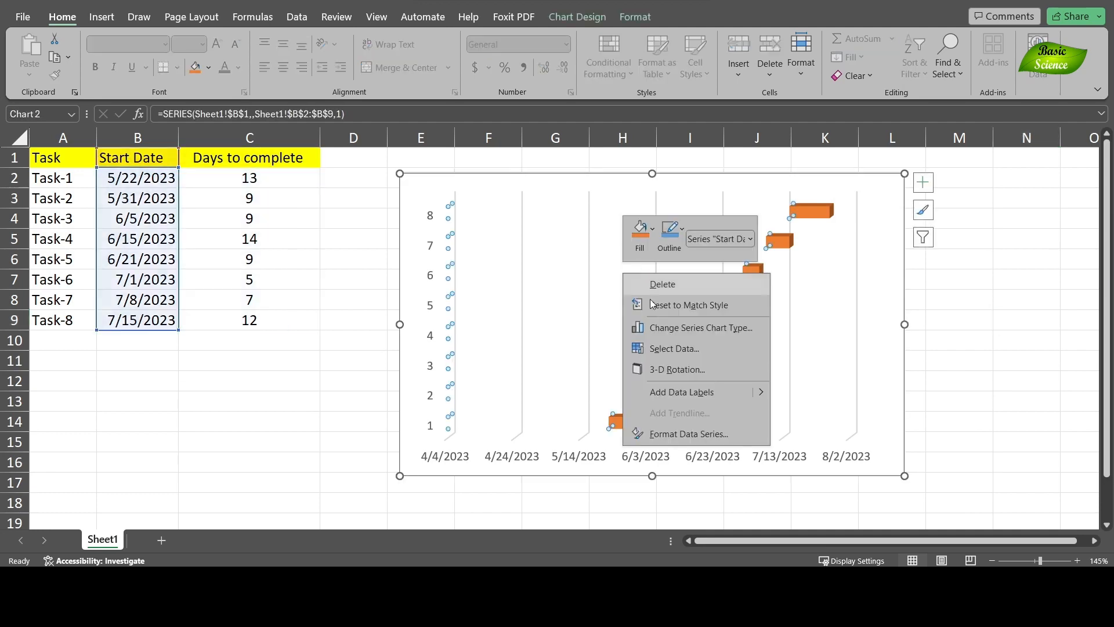
left_click(668, 348)
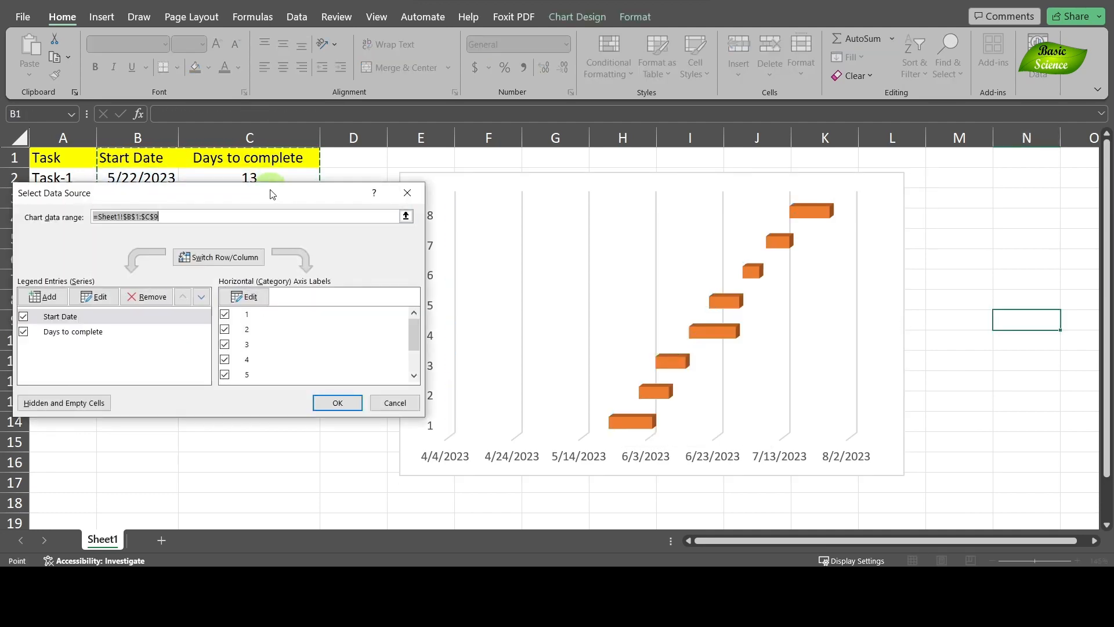
left_click_drag(270, 194, 747, 169)
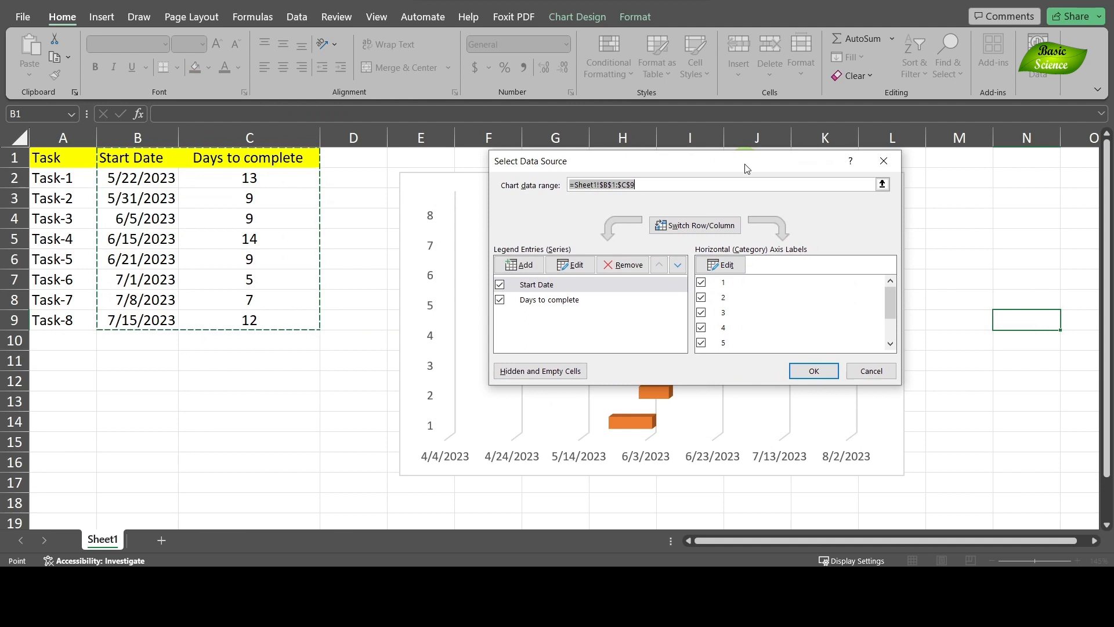
left_click(731, 271)
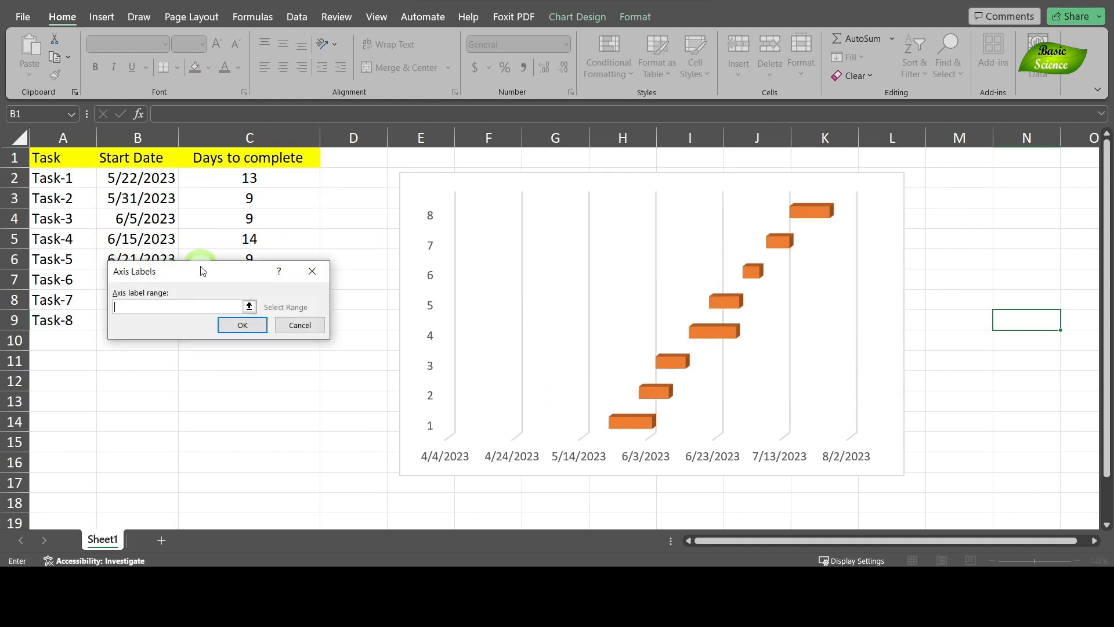
left_click_drag(202, 271, 620, 275)
left_click_drag(75, 177, 74, 323)
key("Return")
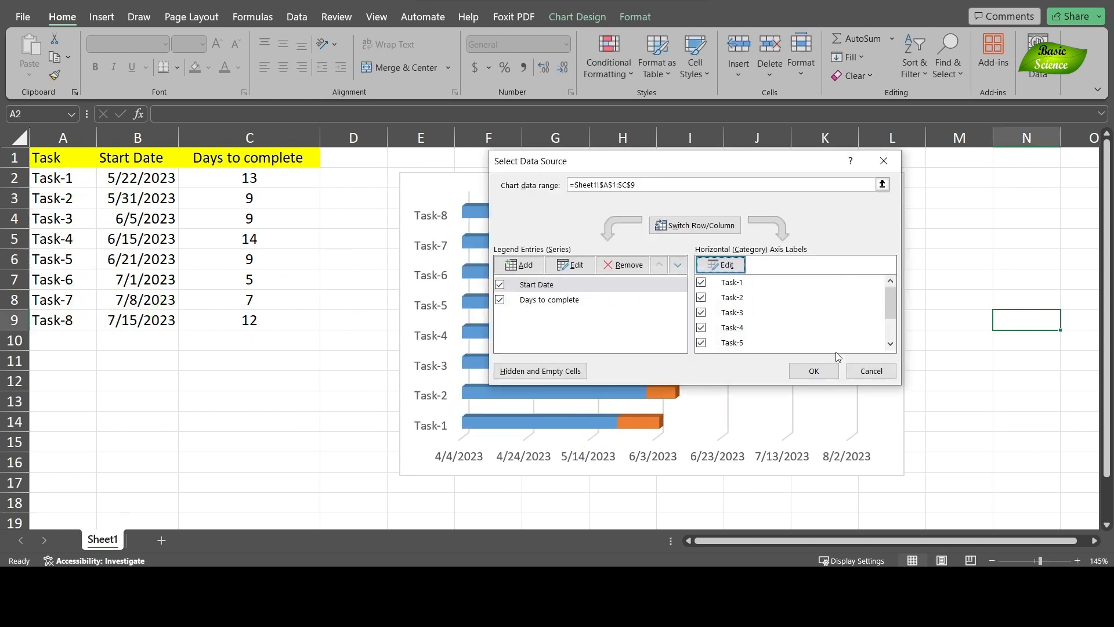
left_click(814, 371)
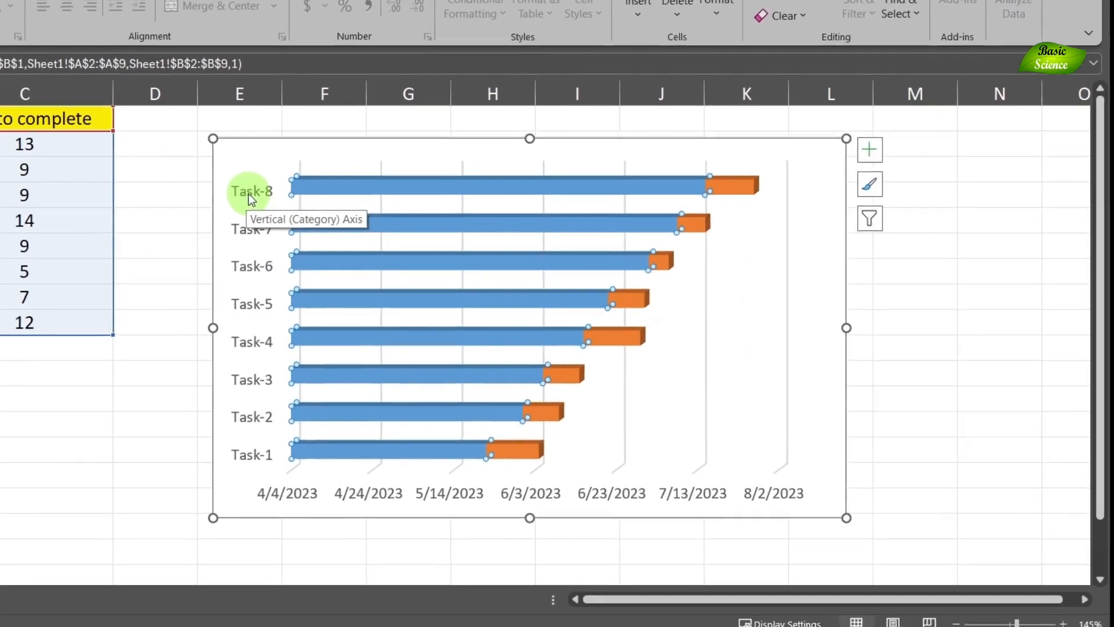
- Turn on Categories in reverse order for the chart's vertical task axis and close its formatting options
left_click(251, 195)
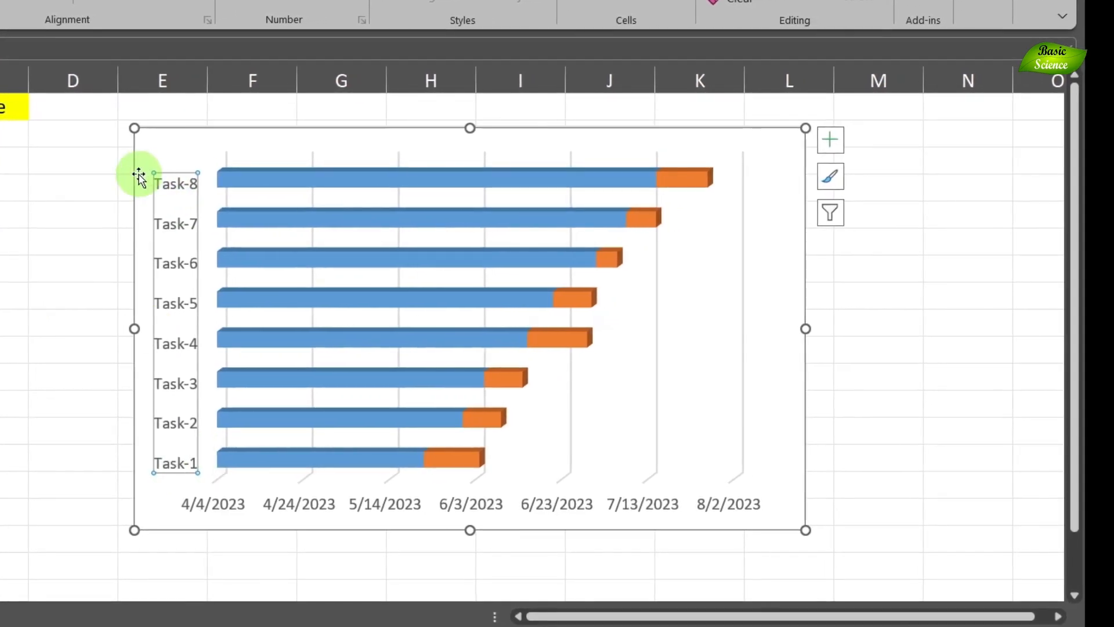
right_click(172, 264)
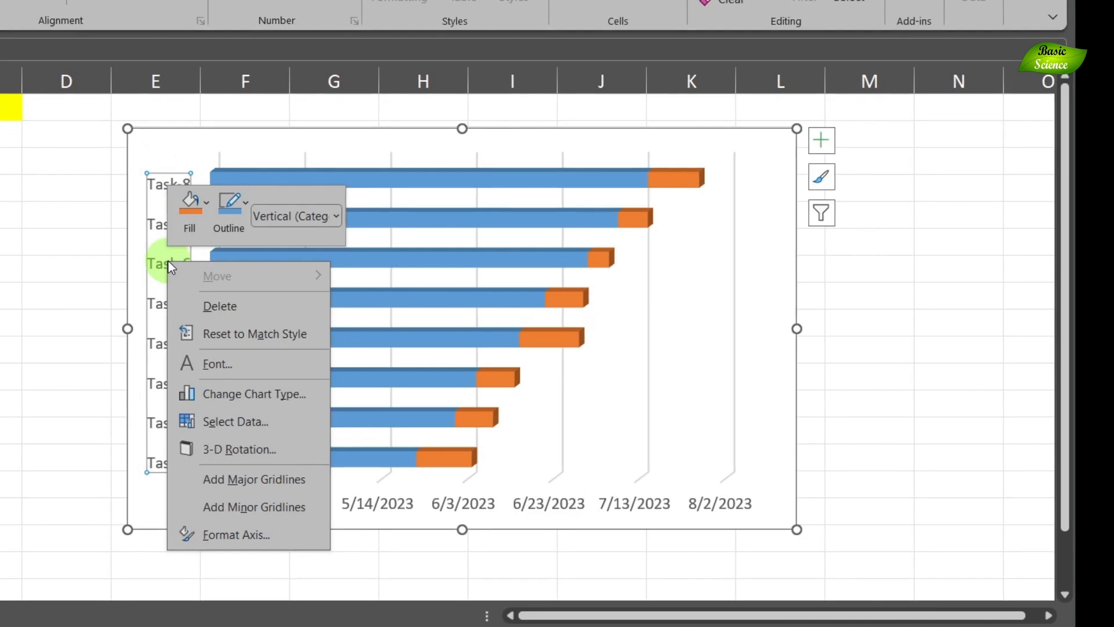
left_click(236, 533)
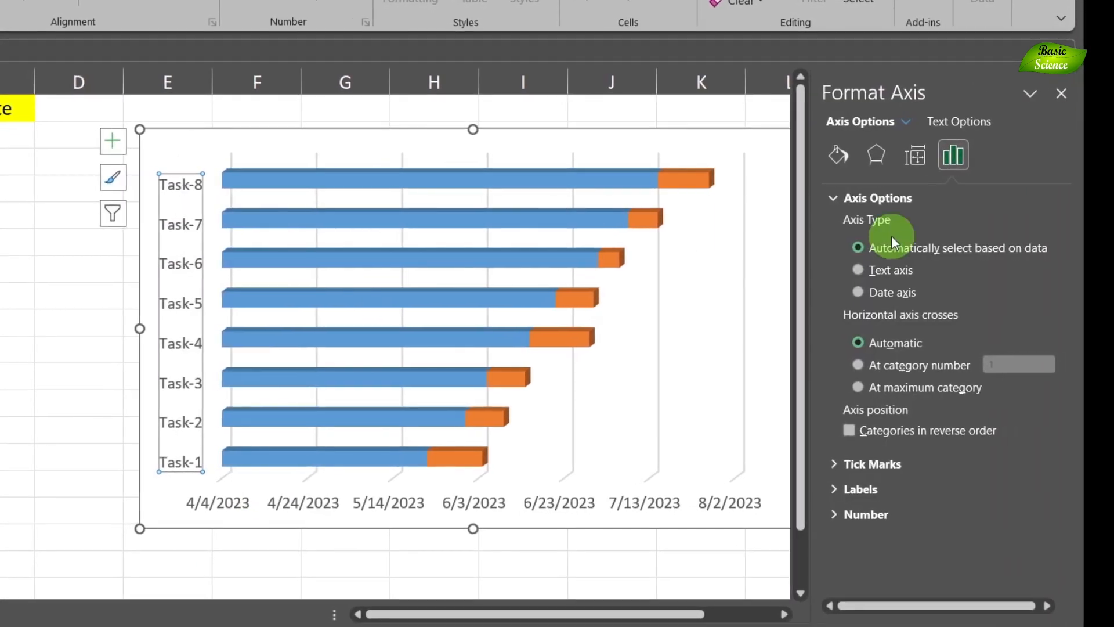
left_click(856, 431)
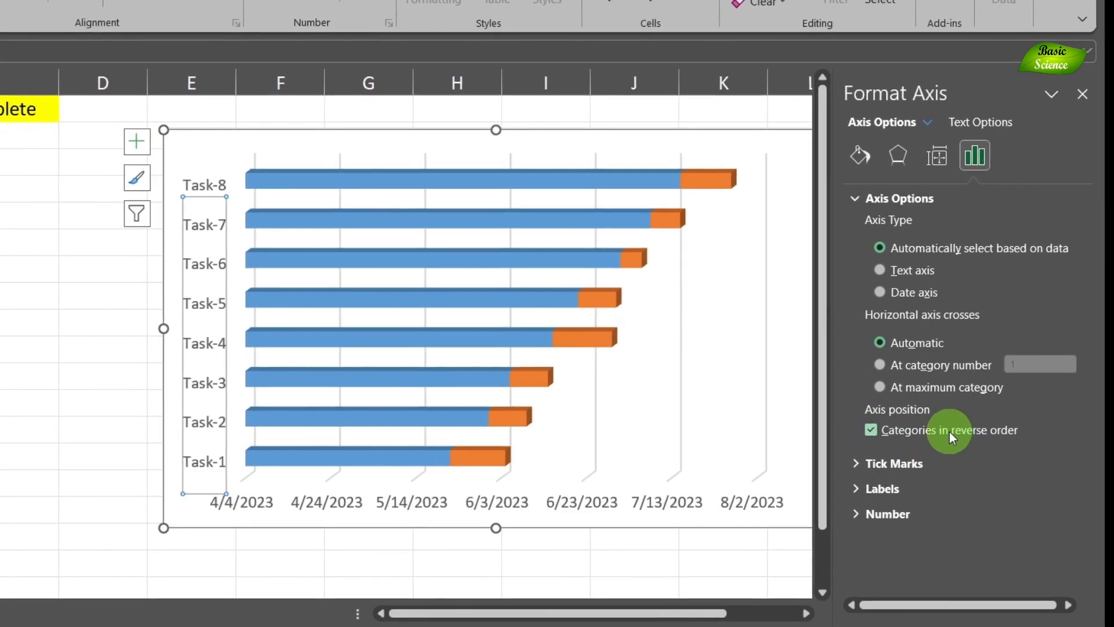
left_click(1082, 94)
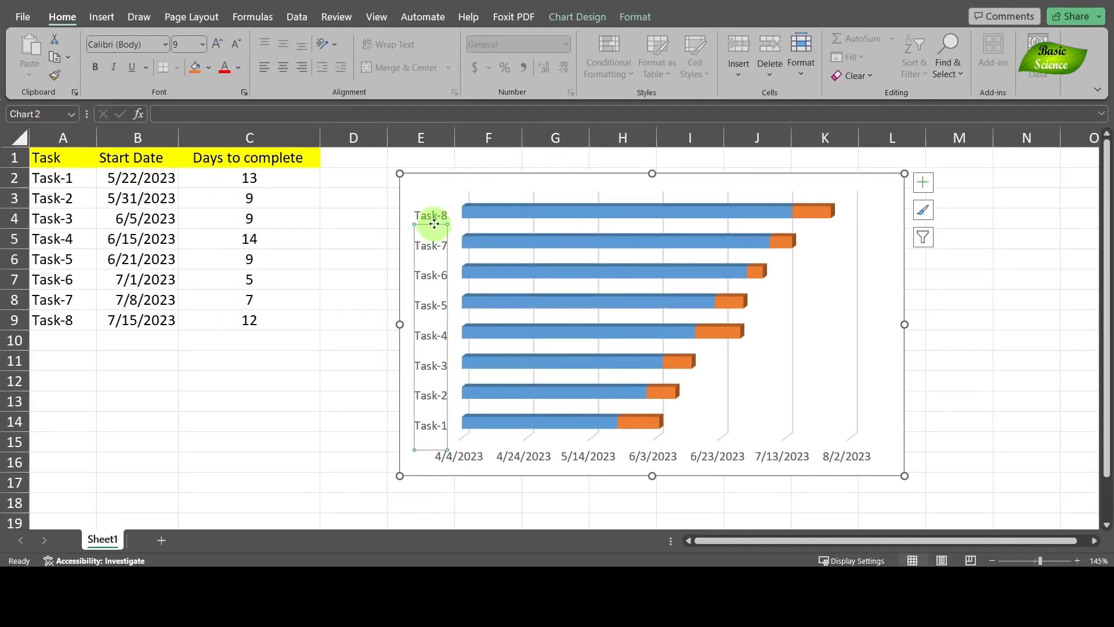
left_click(312, 357)
left_click(428, 318)
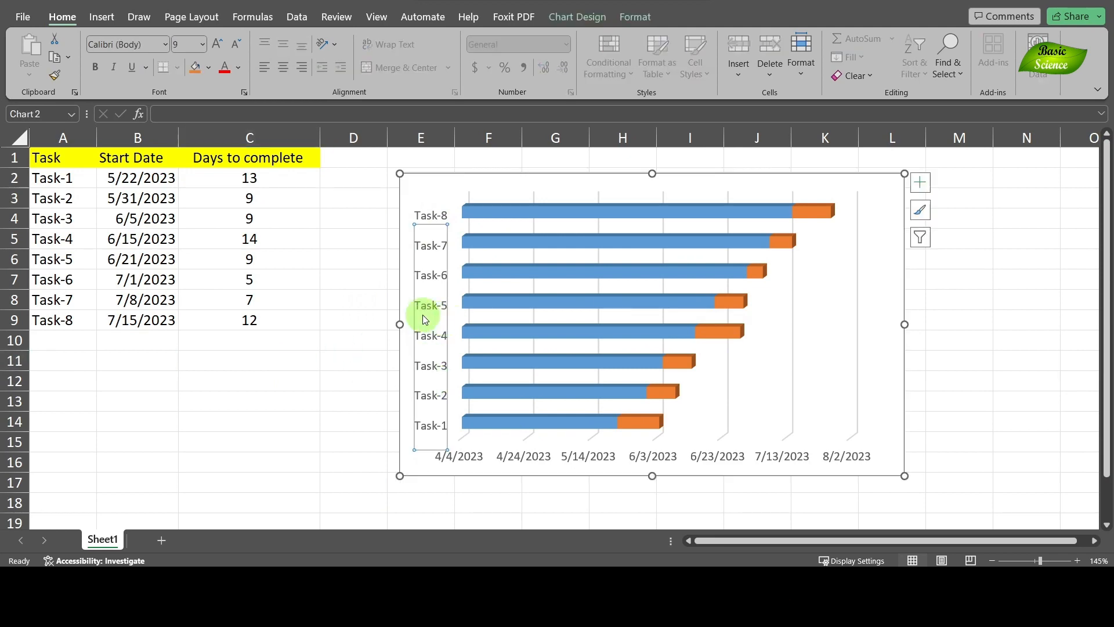
double_click(430, 215)
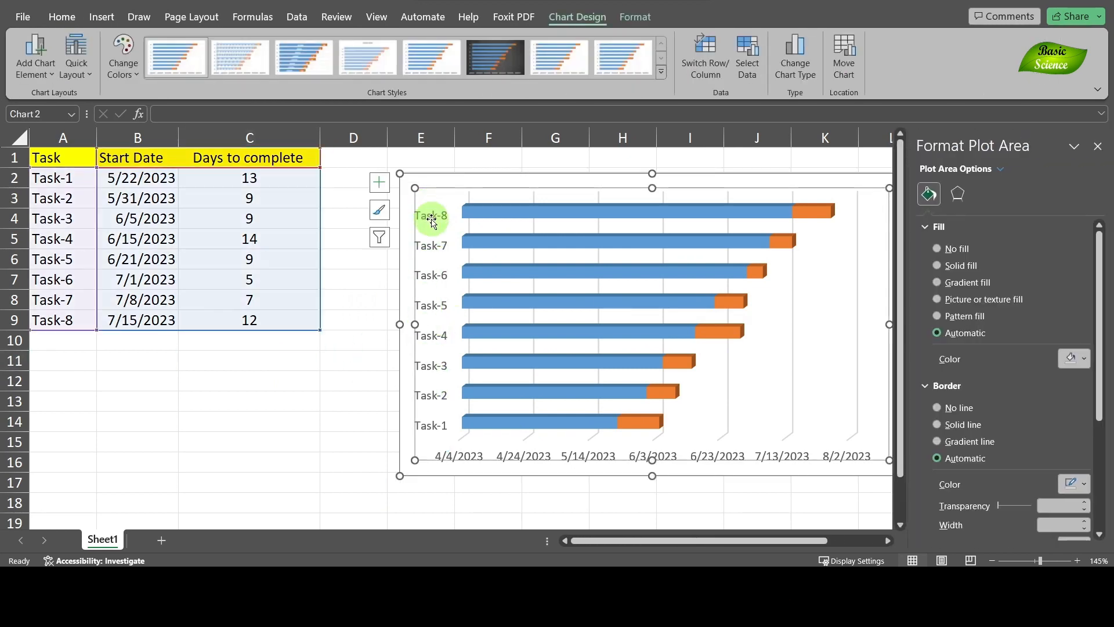
left_click(312, 351)
left_click(433, 244)
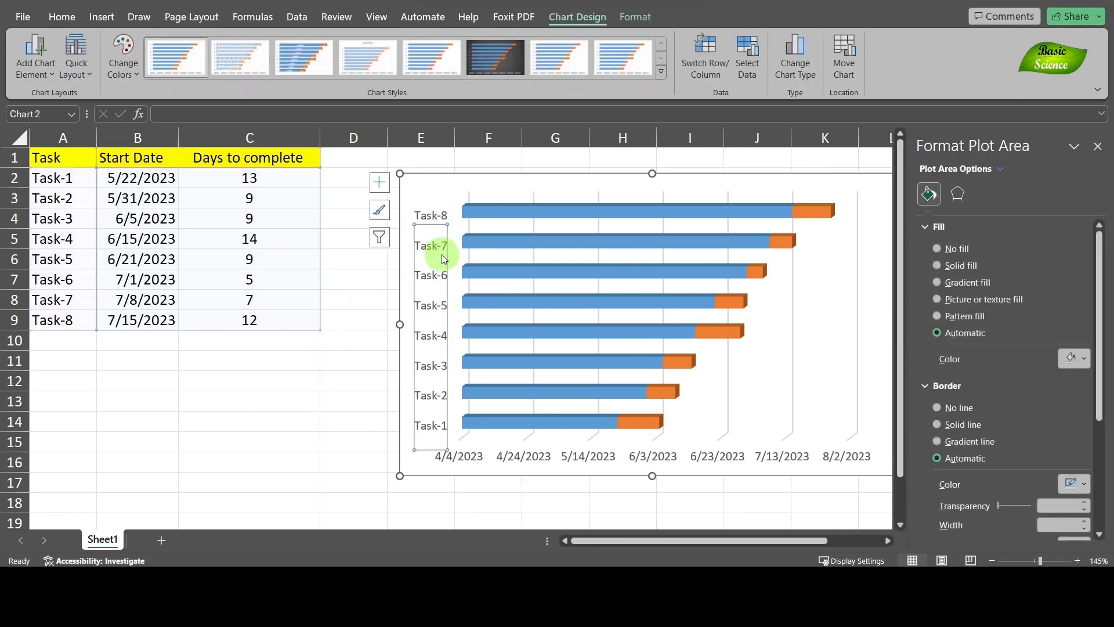
left_click(441, 255)
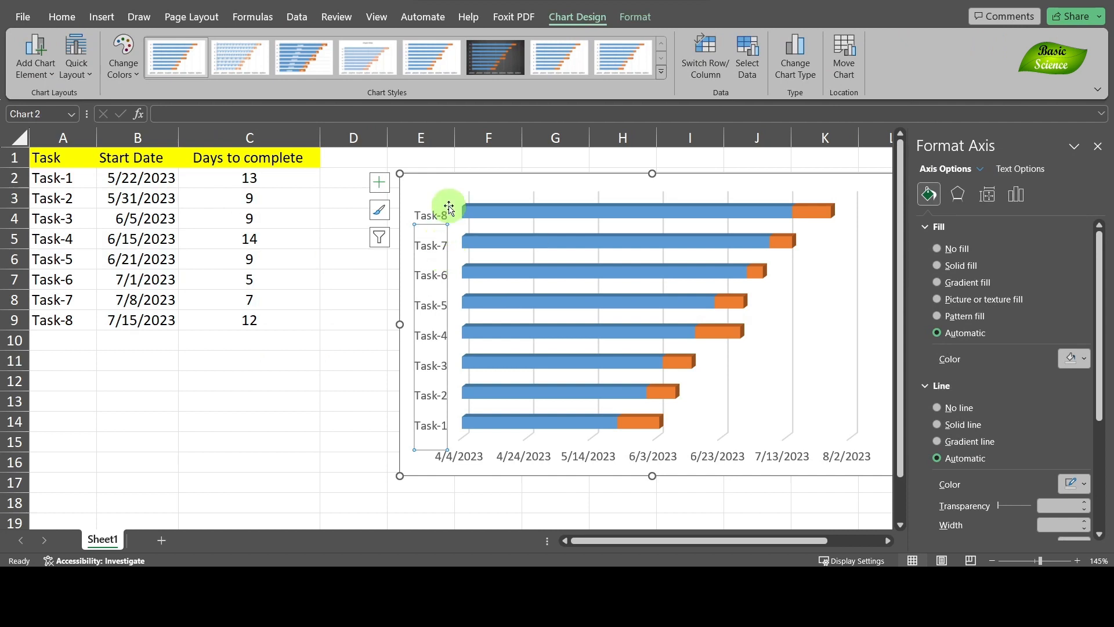
right_click(445, 376)
left_click(491, 511)
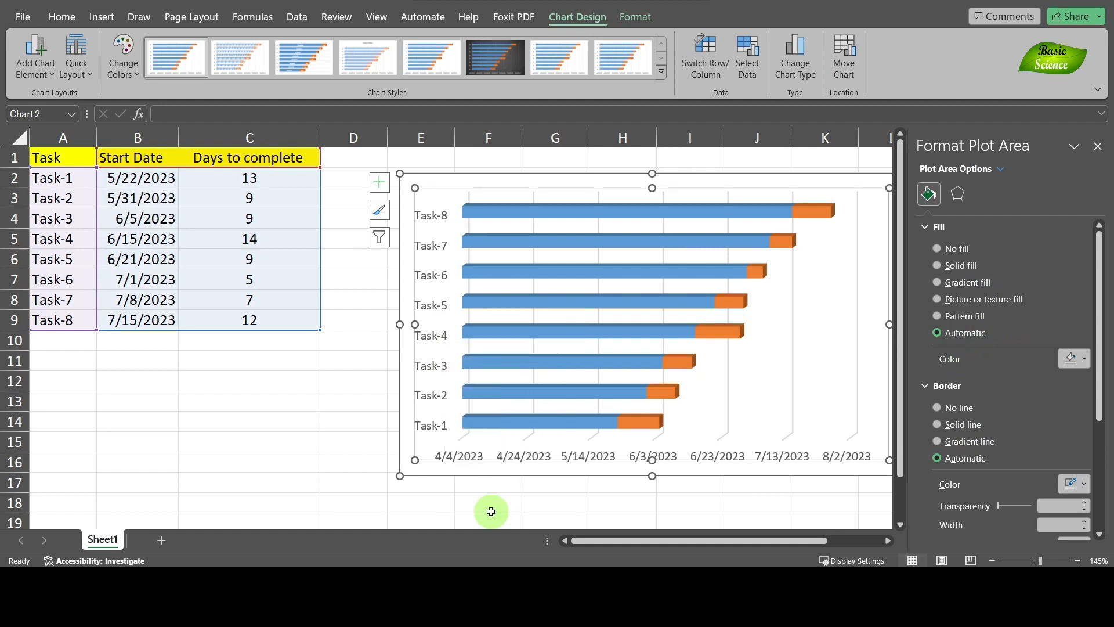
left_click(347, 410)
left_click(430, 333)
left_click(428, 306)
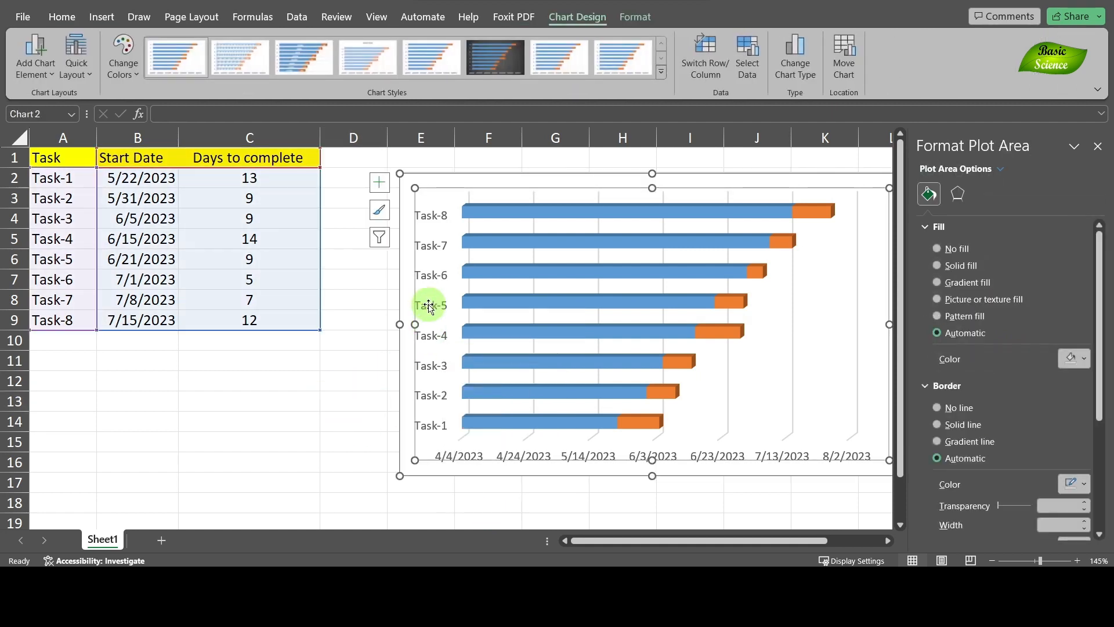
- Turn off Categories in reverse order for the vertical task axis, close the formatting options and deselect the chart
left_click(430, 267)
right_click(430, 267)
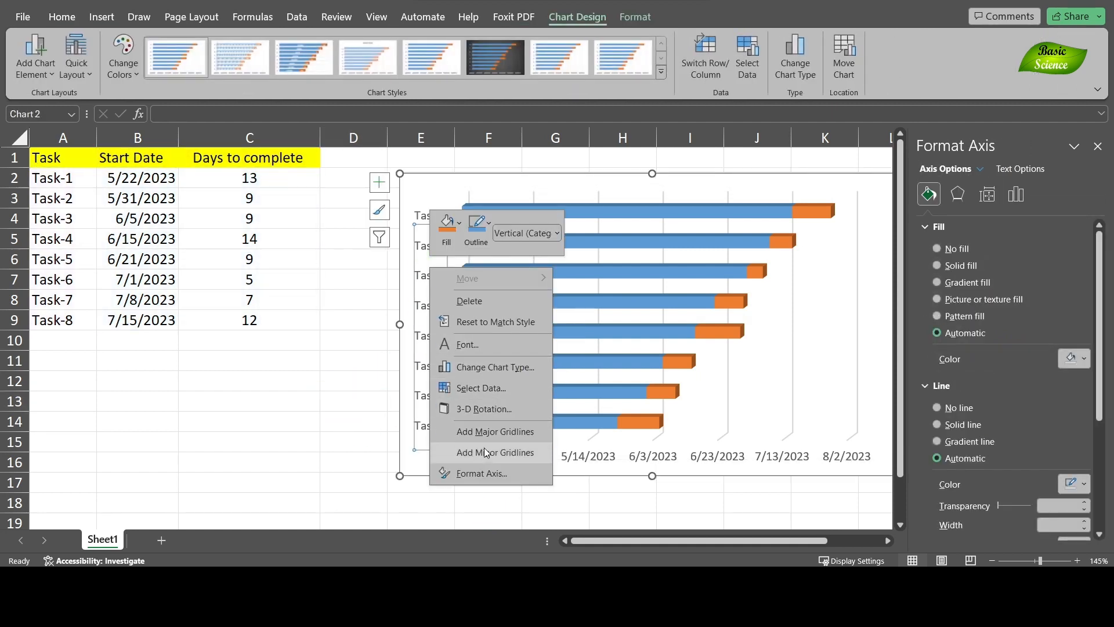
left_click(481, 472)
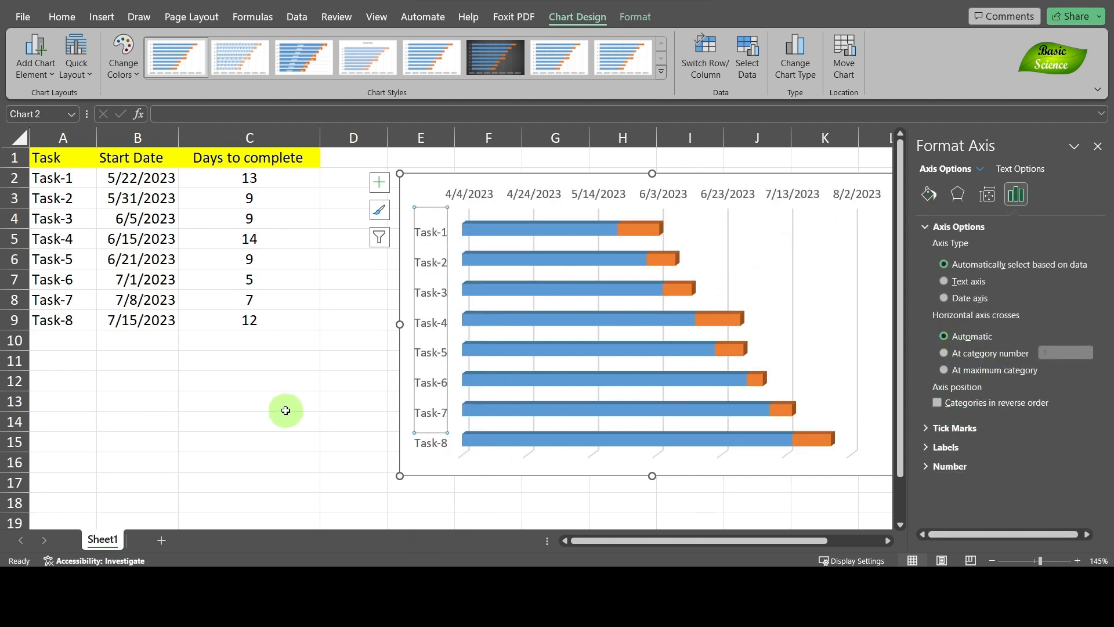
left_click(1098, 146)
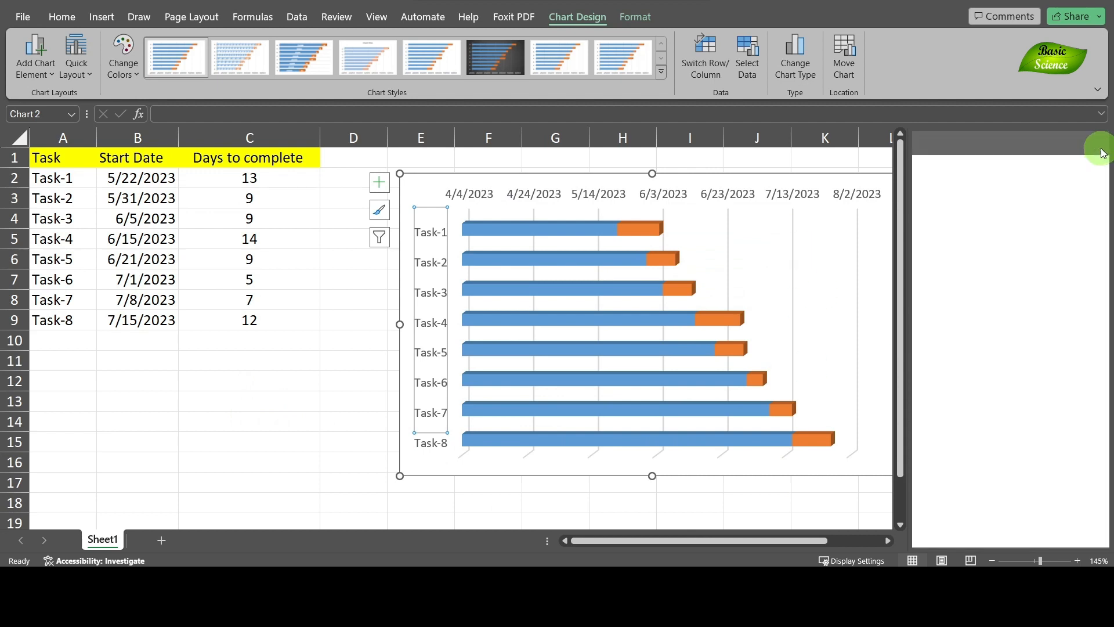
left_click(293, 379)
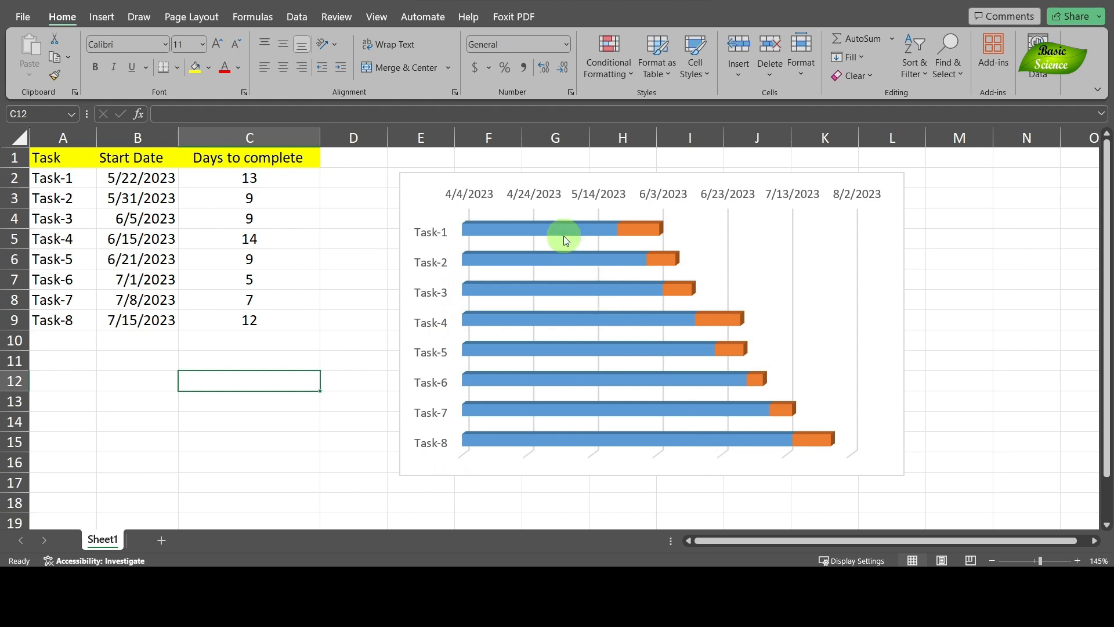
double_click(544, 226)
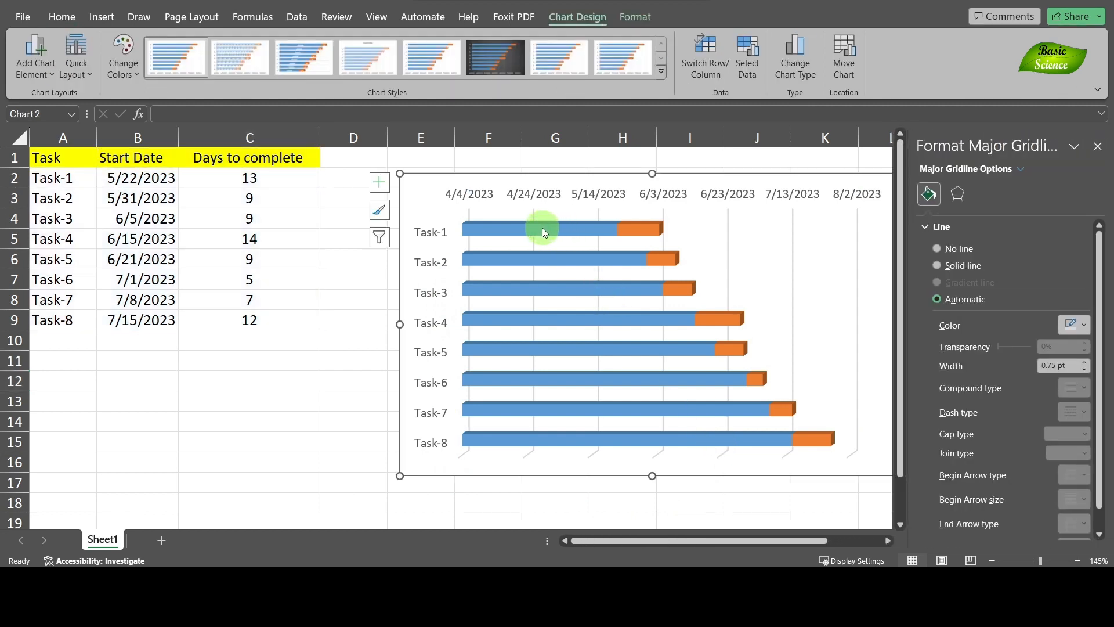
left_click(542, 228)
left_click(549, 308)
left_click(549, 311)
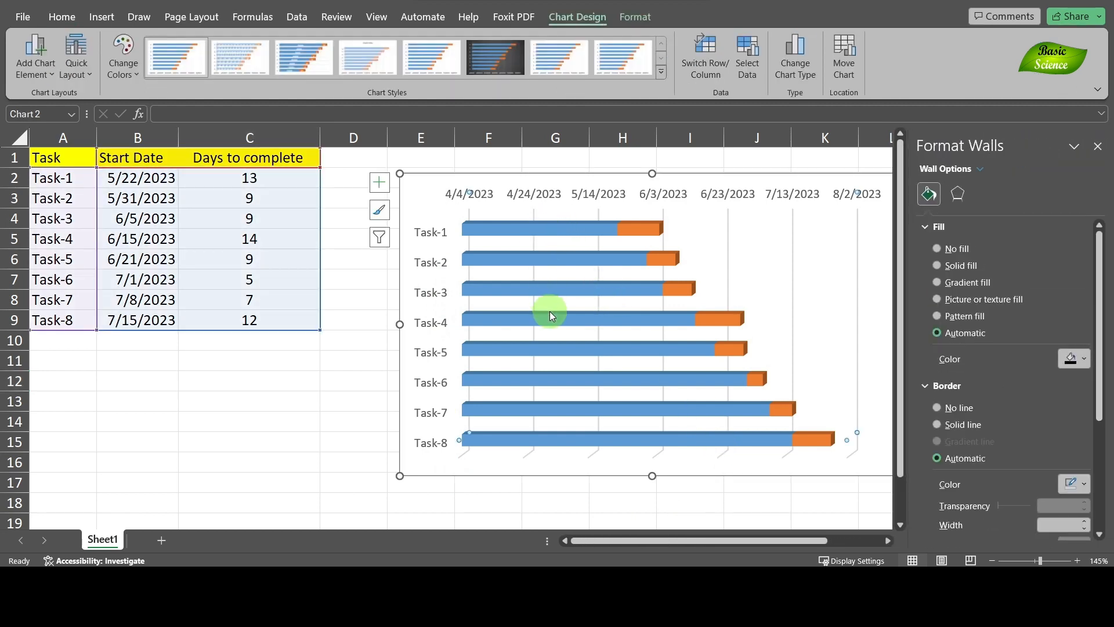
left_click(563, 233)
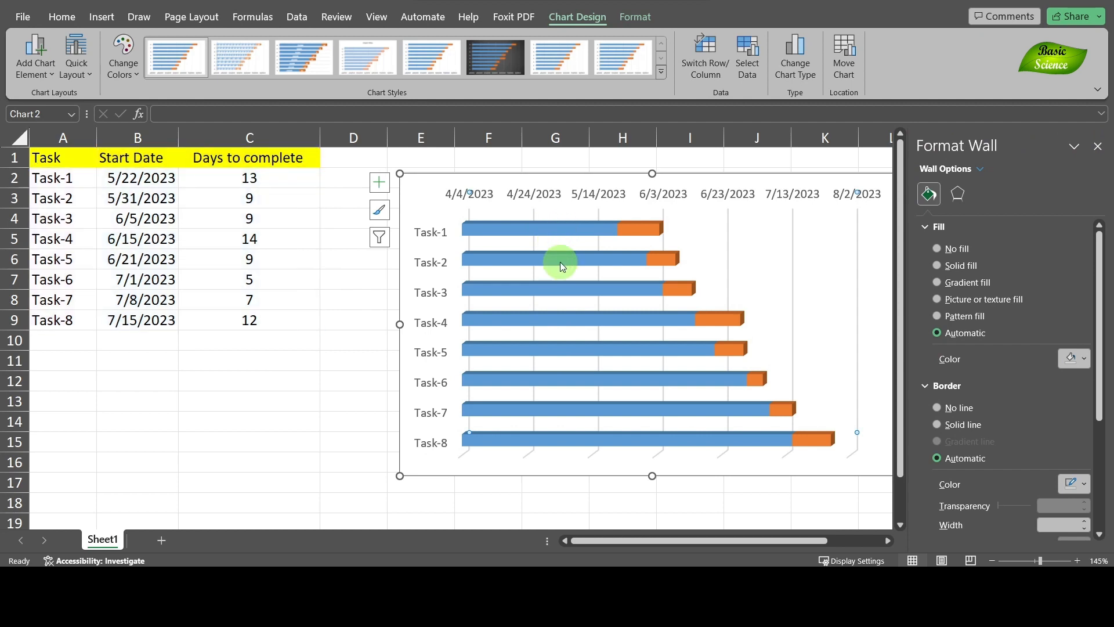
left_click(545, 255)
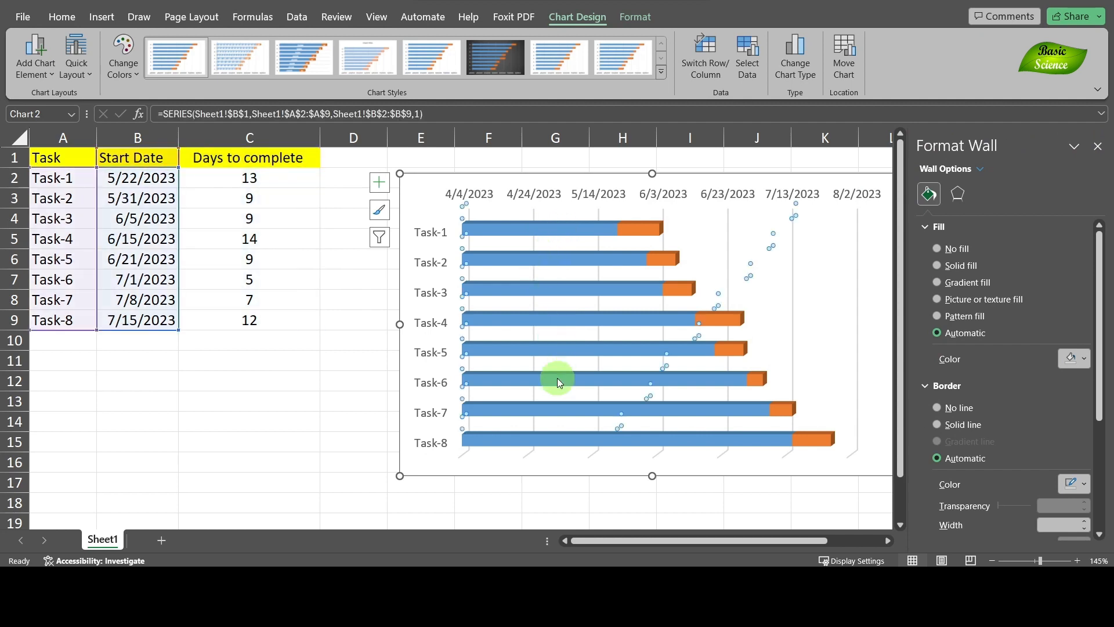
- Display the axis options of the chart's vertical task axis
left_click(670, 454)
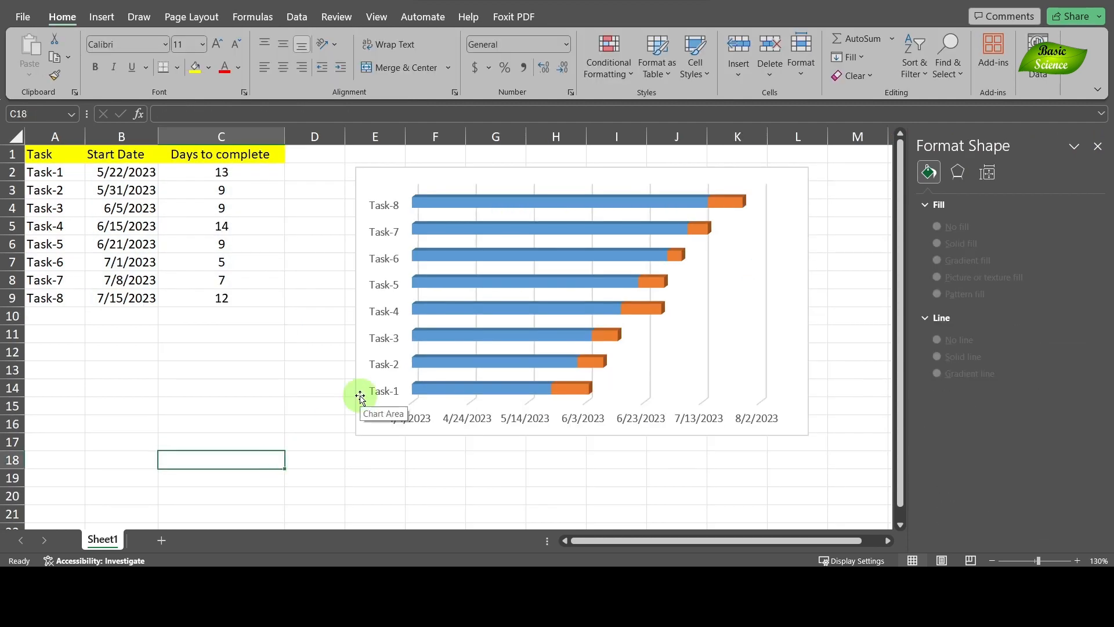
left_click(381, 339)
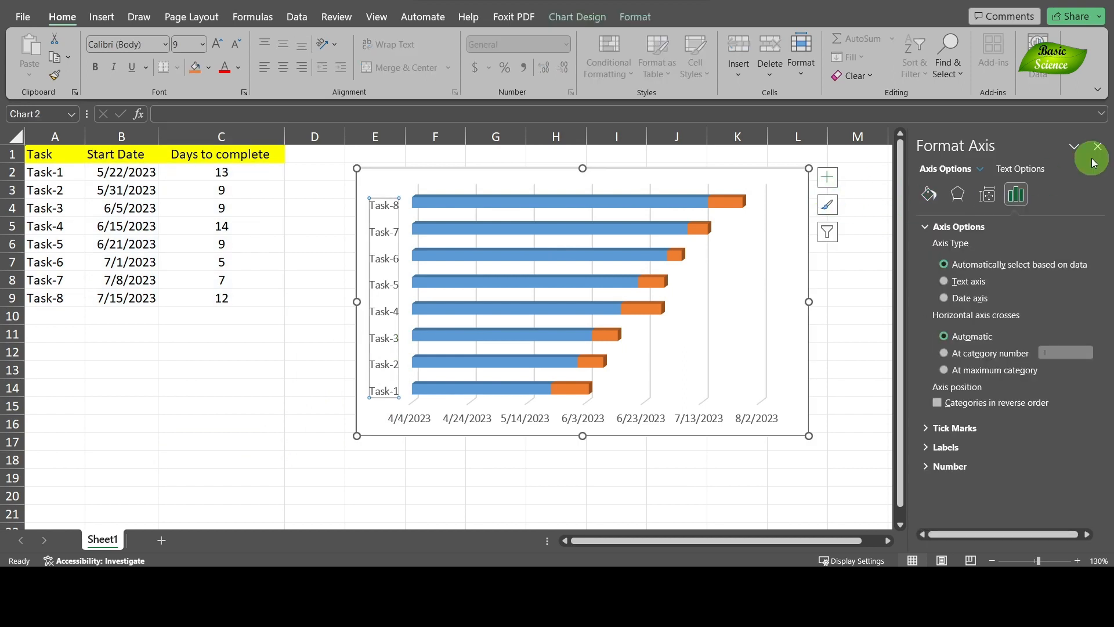
- Turn on Categories in reverse order for the chart's vertical task axis and deselect the chart
left_click(937, 402)
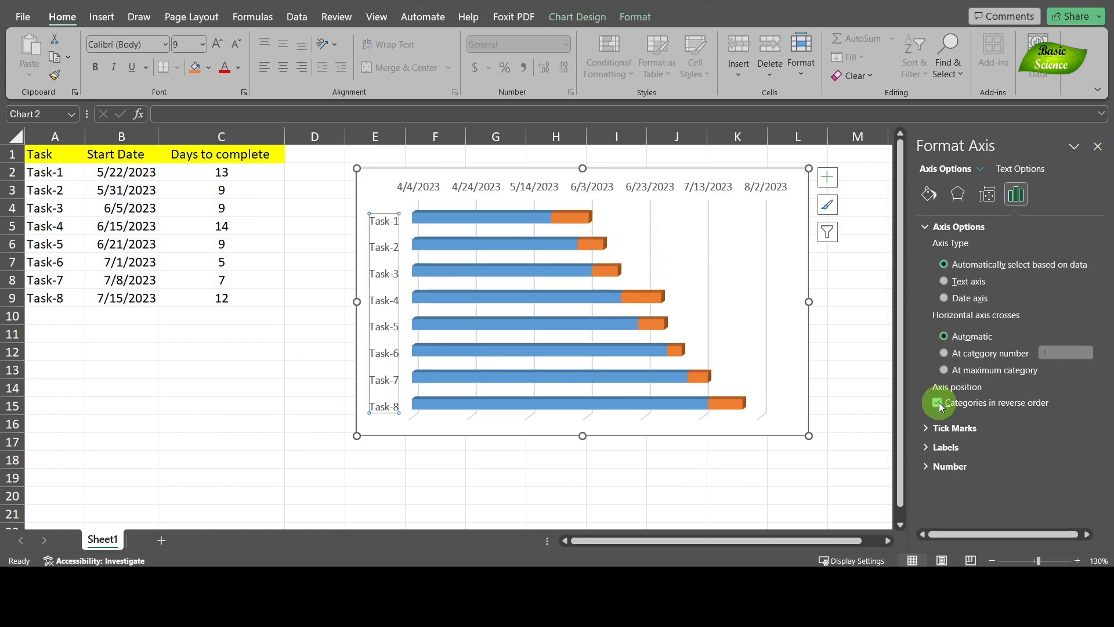
left_click(433, 480)
- Set the Start Date series bars to No fill and deselect the chart
left_click(473, 221)
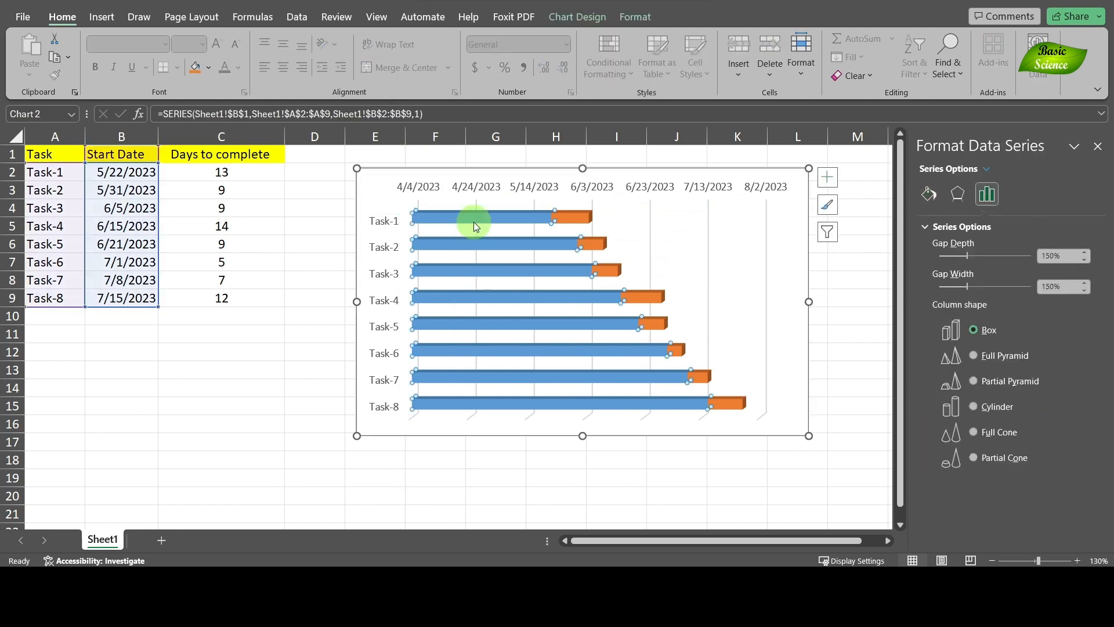
left_click(930, 196)
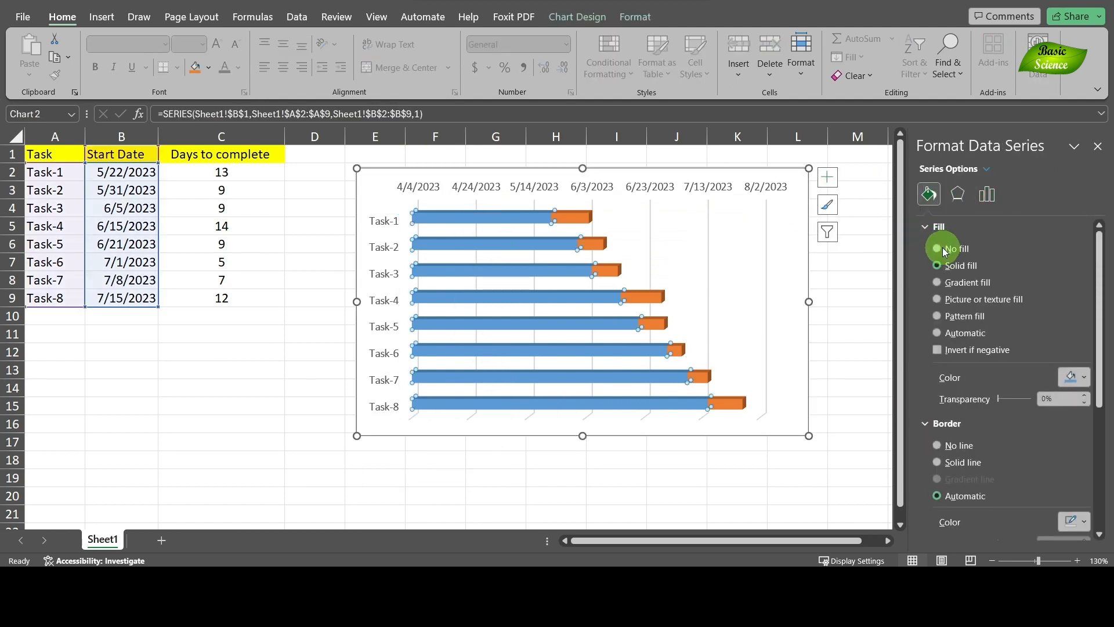
left_click(938, 248)
left_click(541, 472)
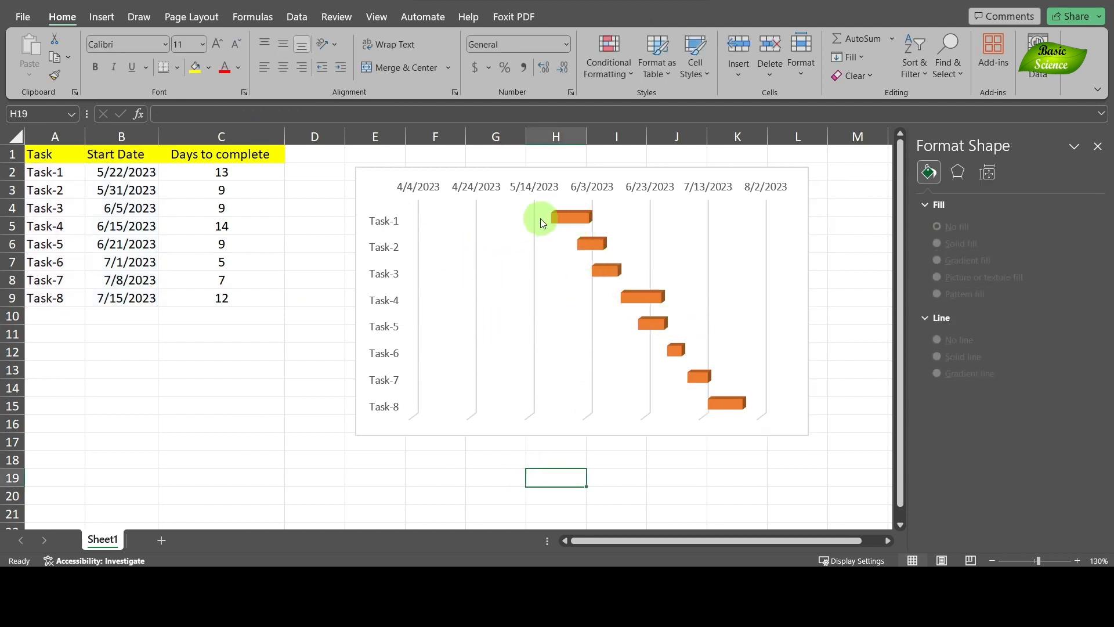
- Copy the Task-1 start date from B2 and paste it into C13 as a plain value
mouse_move(541, 218)
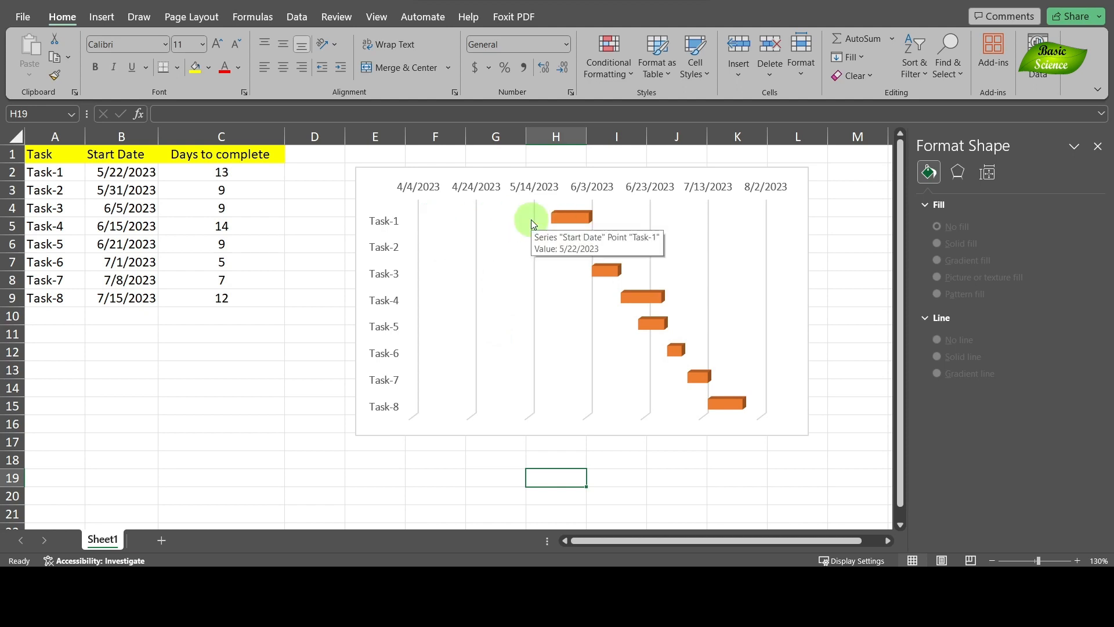
left_click(134, 174)
key("ctrl+c")
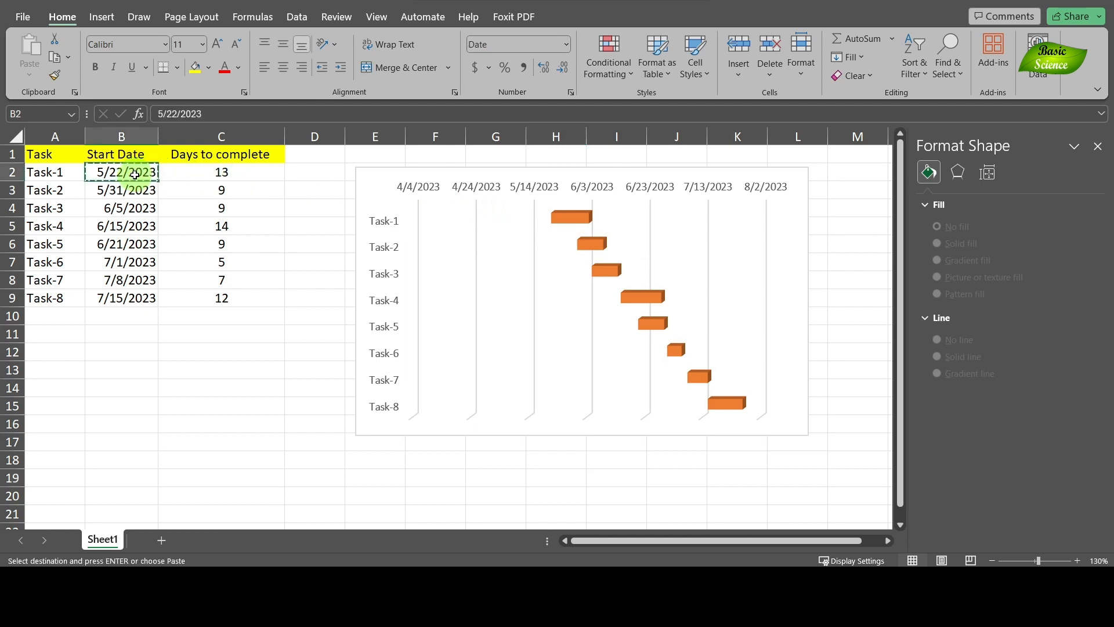
left_click(187, 372)
right_click(187, 372)
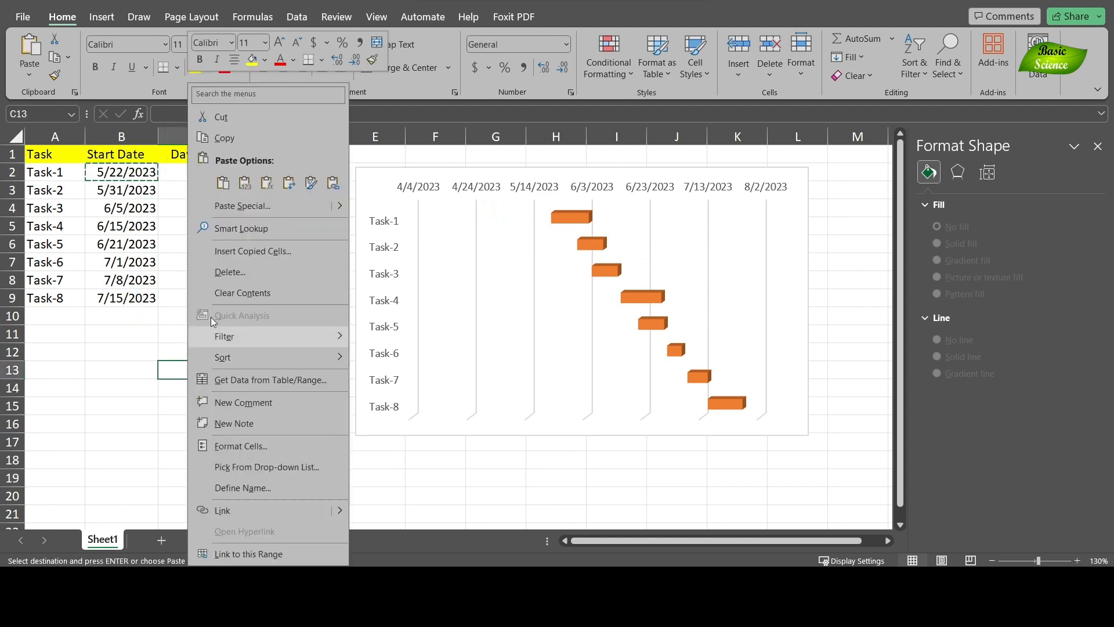
left_click(245, 178)
key("Escape")
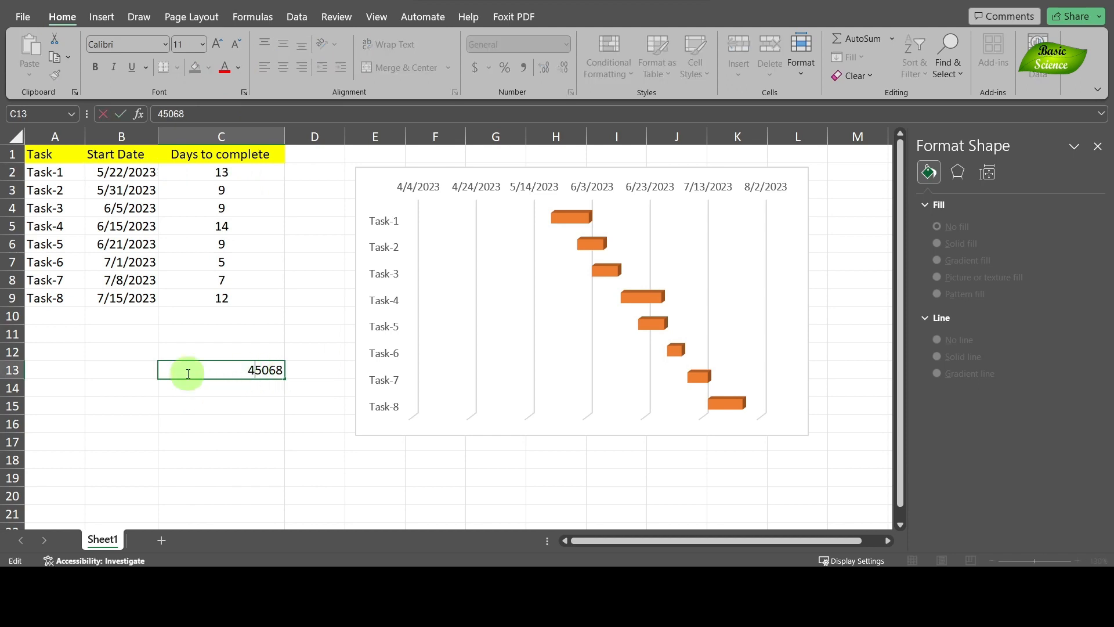
- Copy the Task-1 start date from B2 into C14 and apply the Number format
left_click(125, 174)
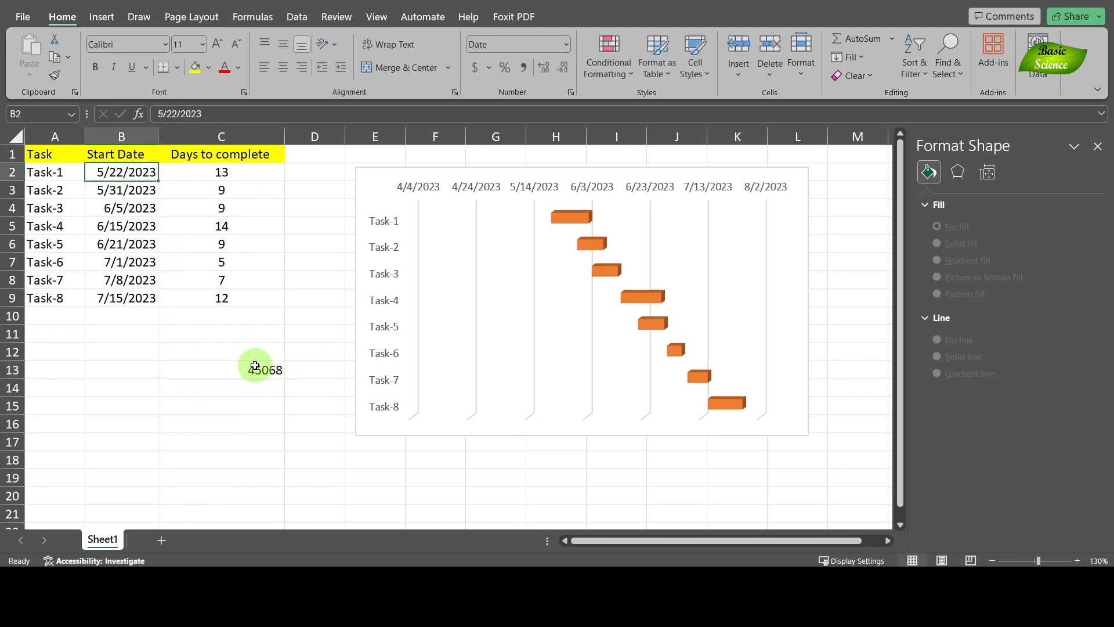
left_click(259, 390)
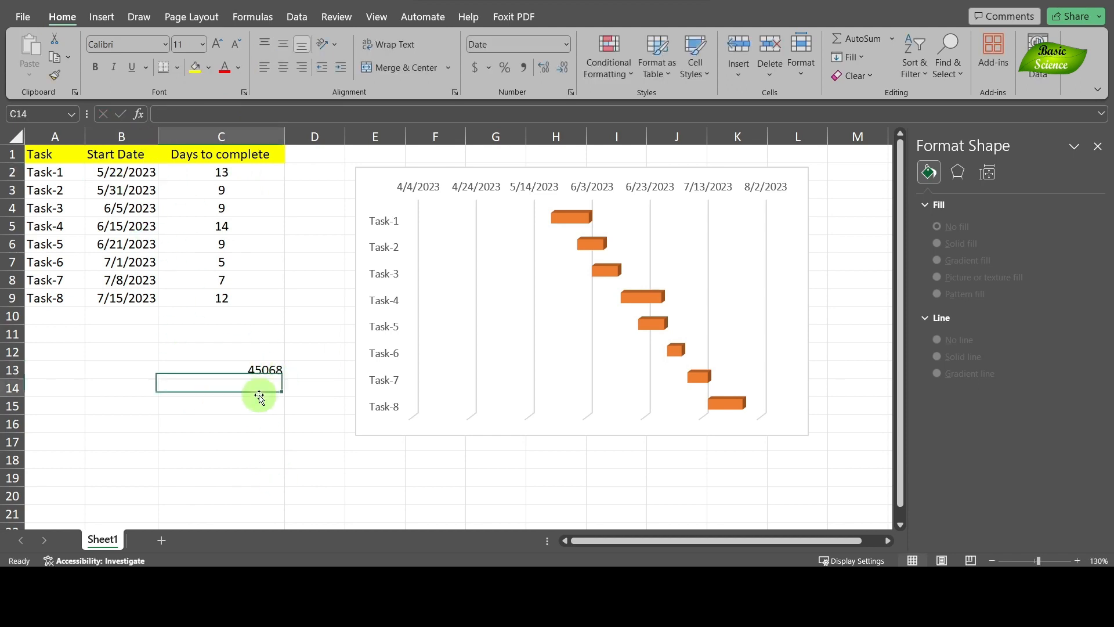
left_click(133, 175)
key("ctrl+c")
left_click(251, 387)
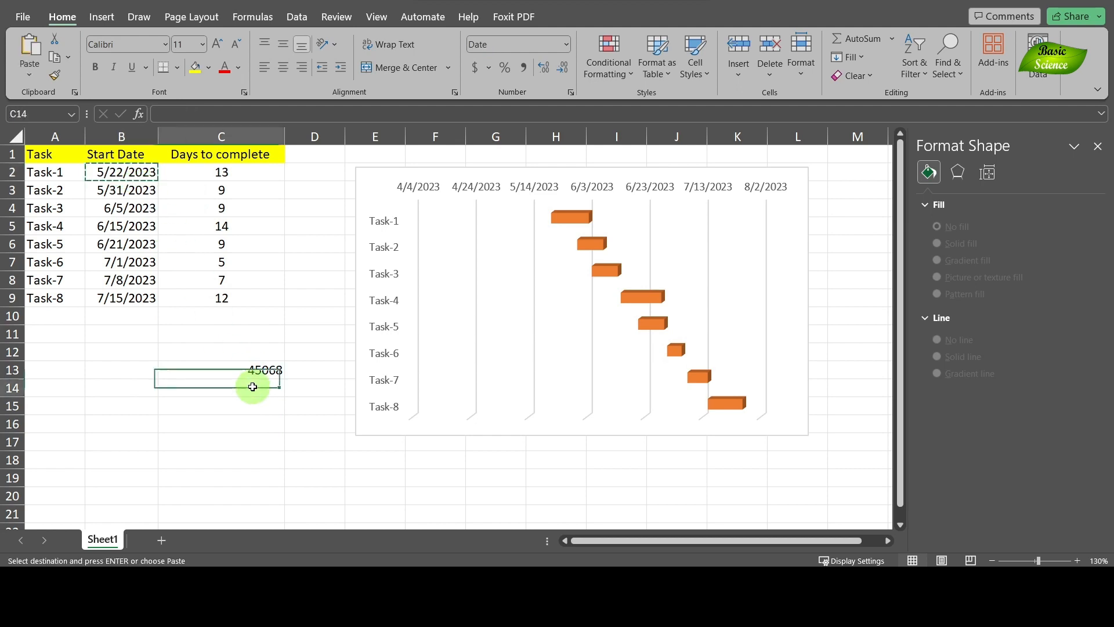
key("ctrl+v")
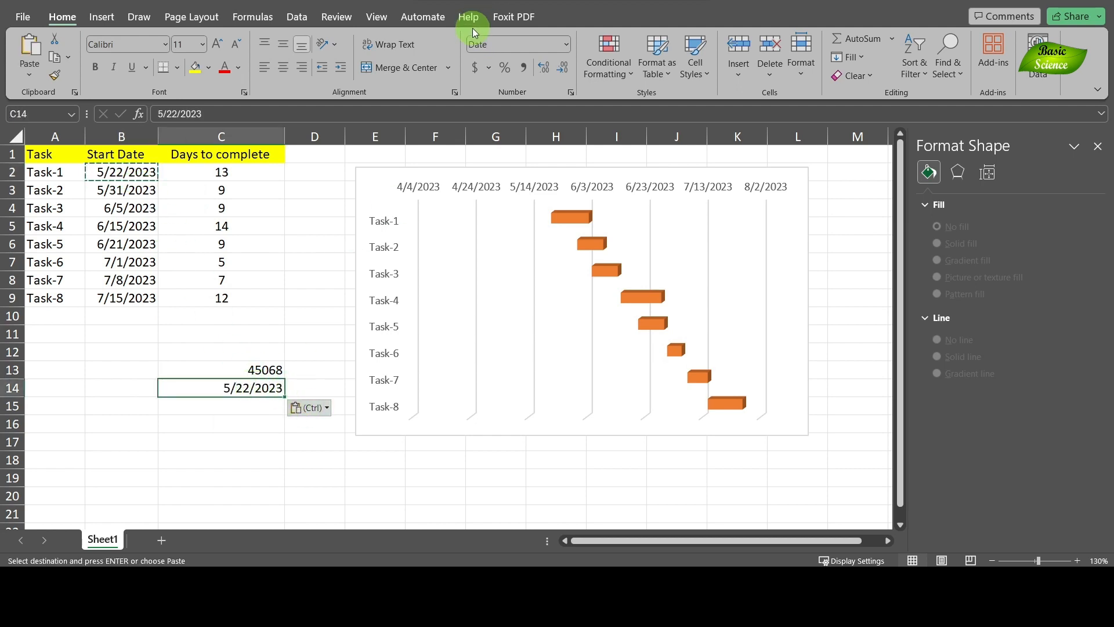
left_click(491, 46)
left_click(568, 45)
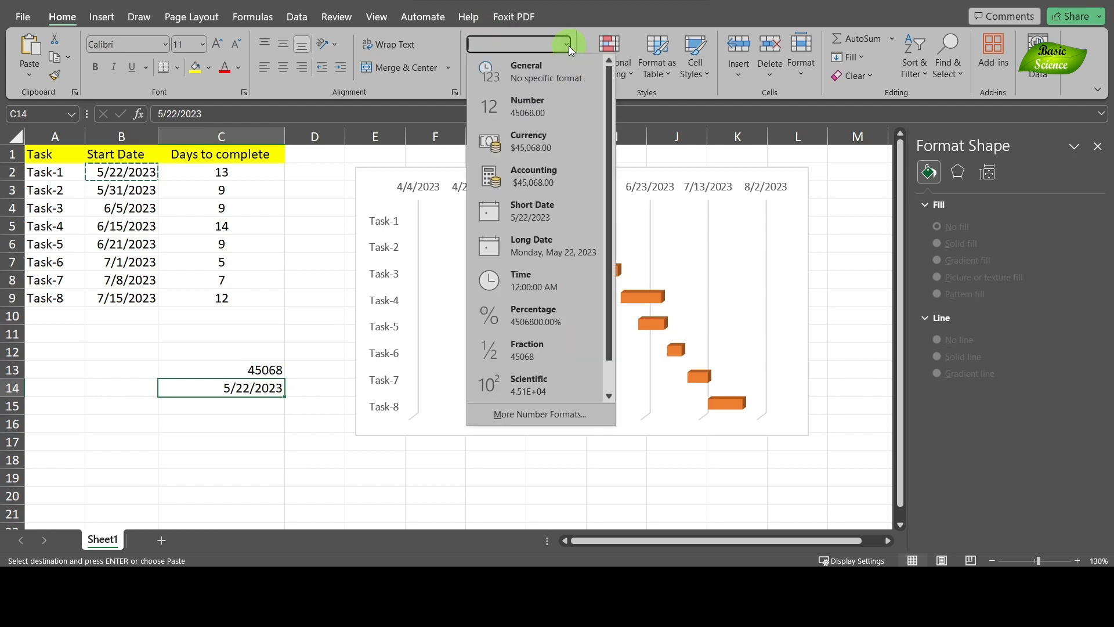
left_click(548, 108)
left_click(214, 471)
- Clear the contents of C14
left_click(260, 391)
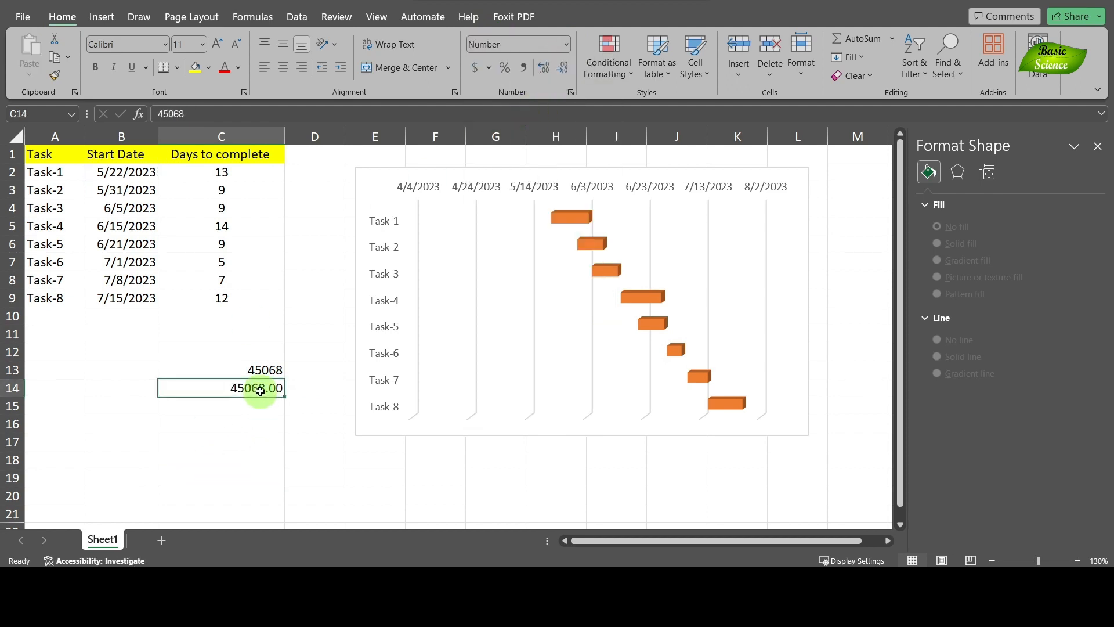
key("Delete")
left_click(264, 421)
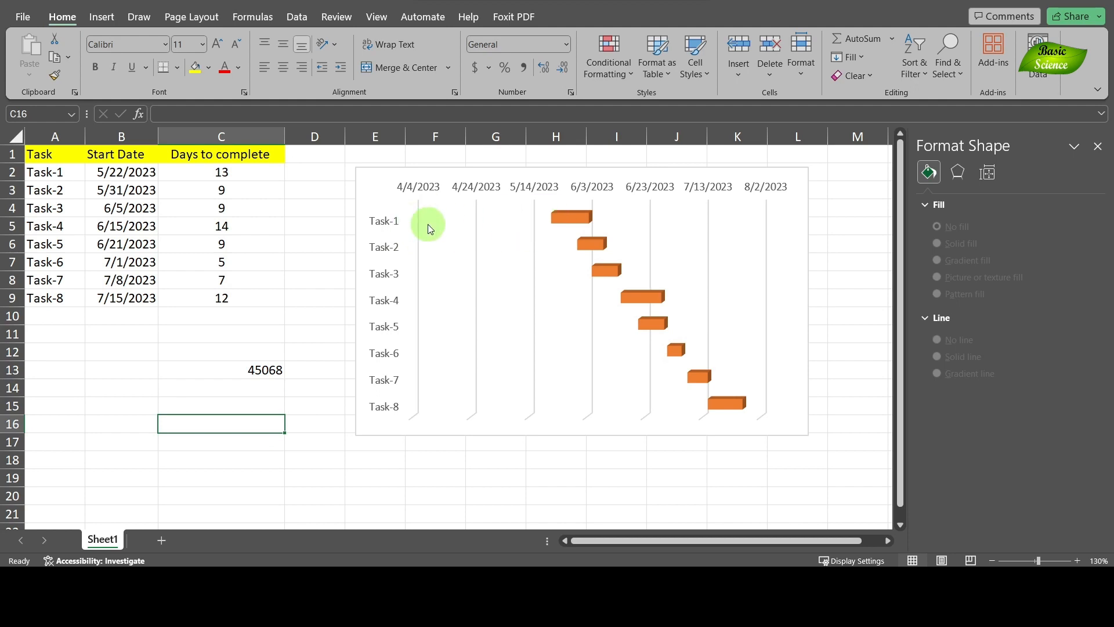
left_click(510, 293)
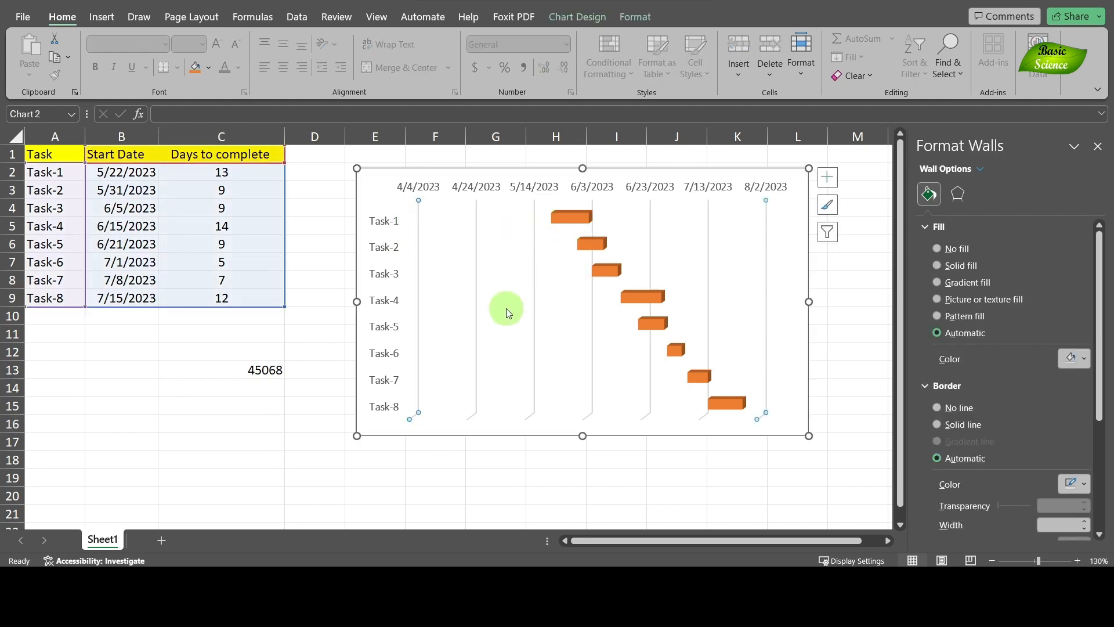
right_click(512, 304)
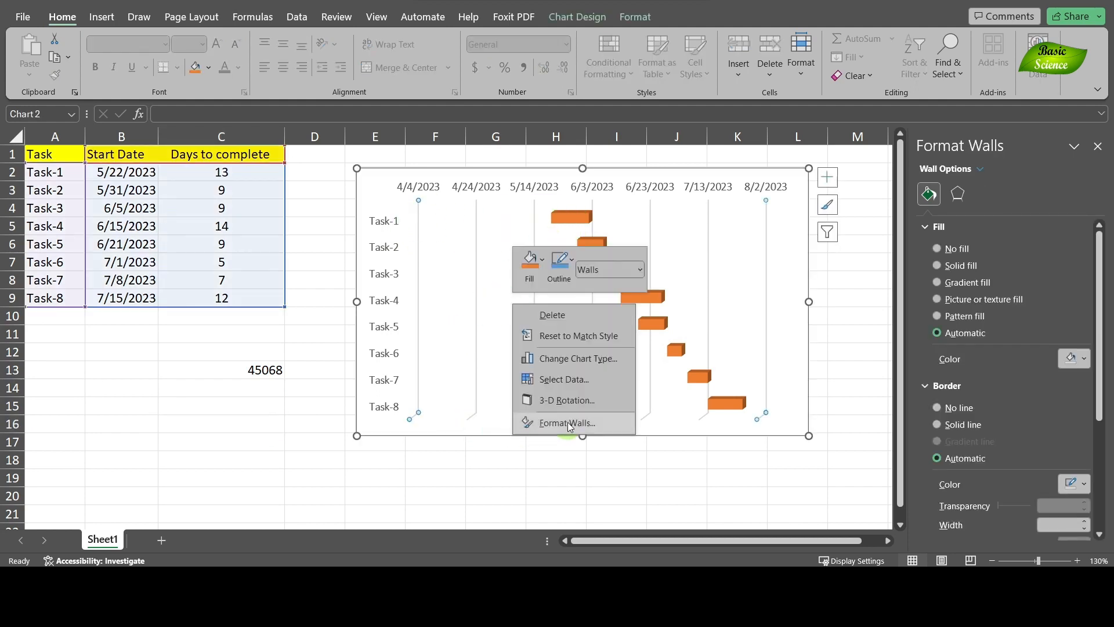
left_click(443, 473)
left_click(490, 480)
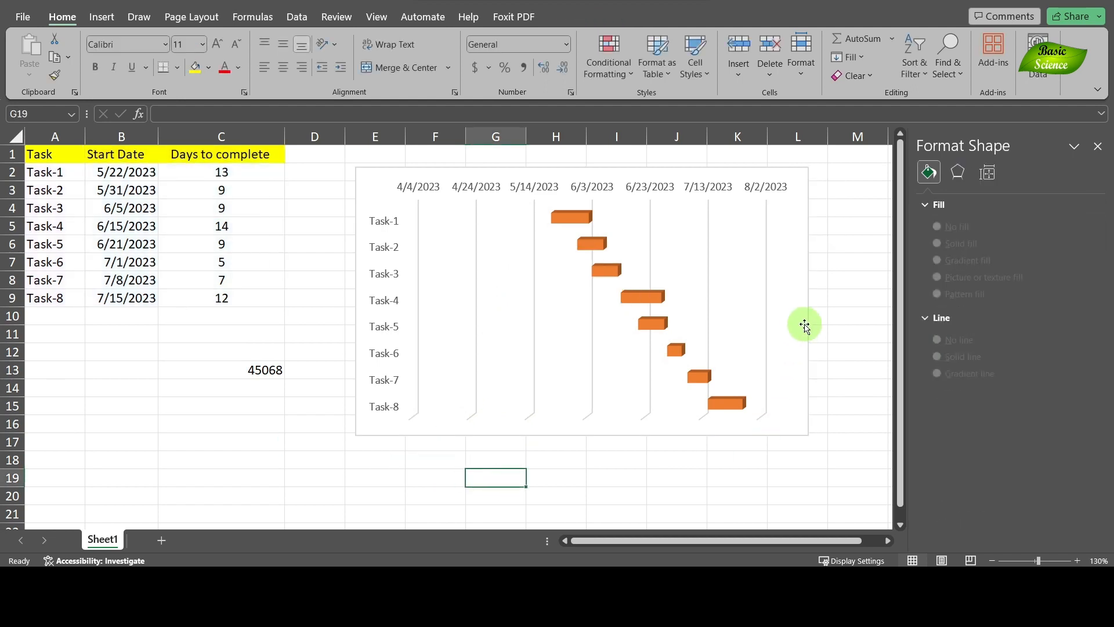
left_click(805, 326)
right_click(806, 326)
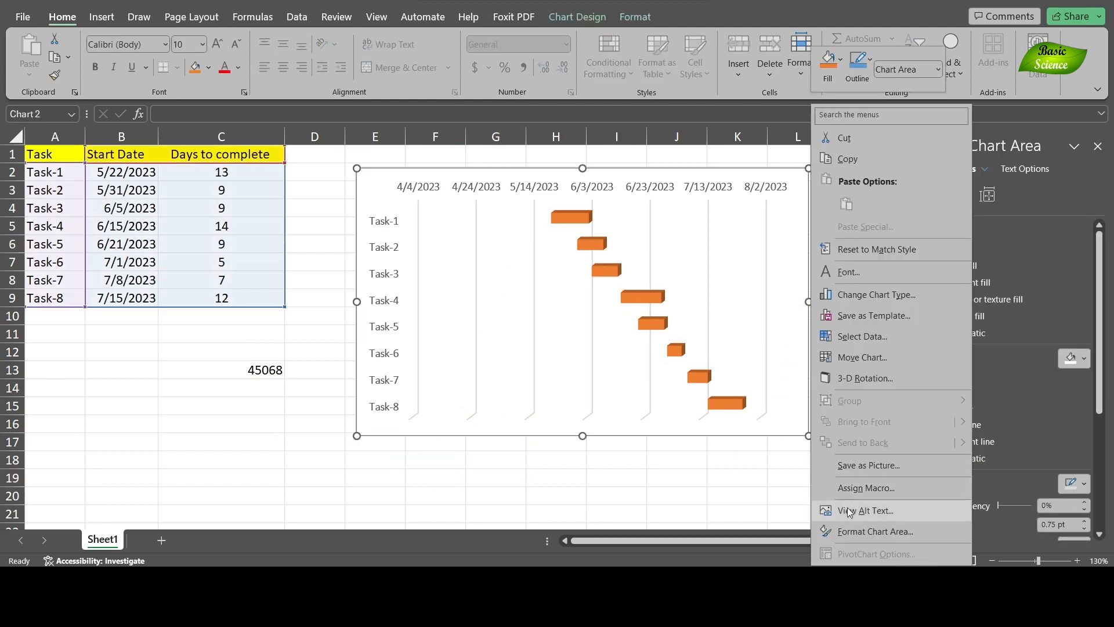
left_click(764, 509)
right_click(736, 272)
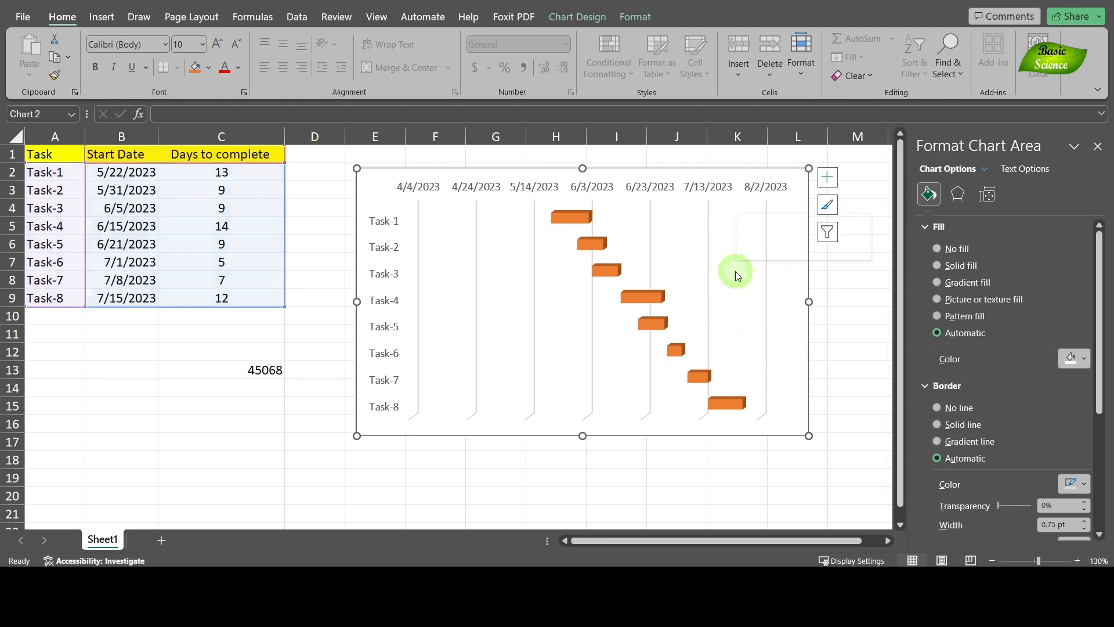
left_click(475, 238)
right_click(489, 266)
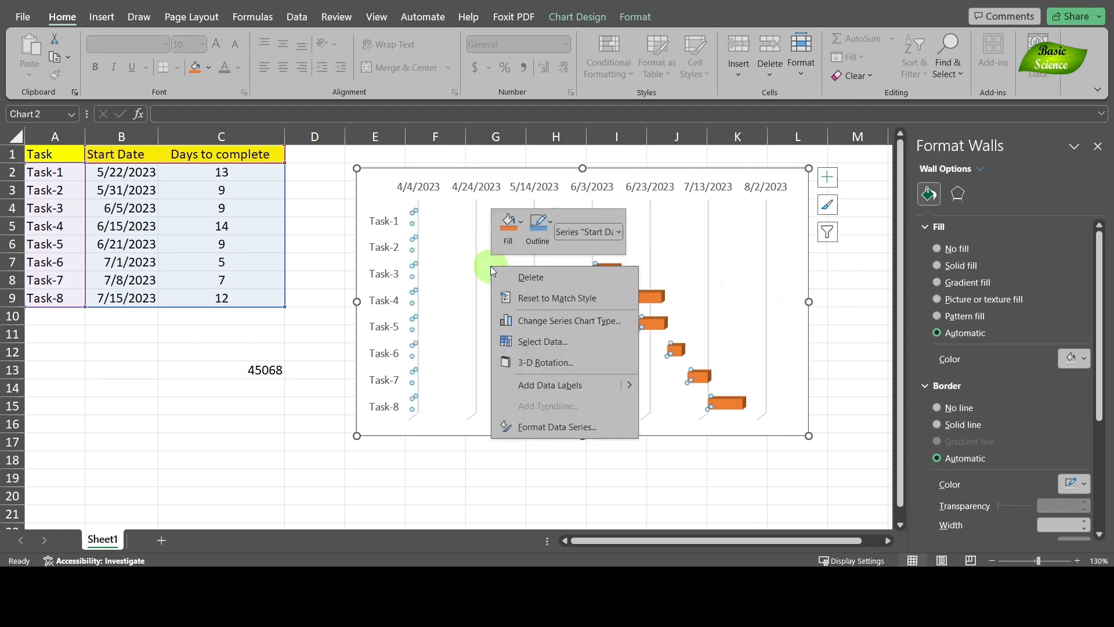
left_click(557, 426)
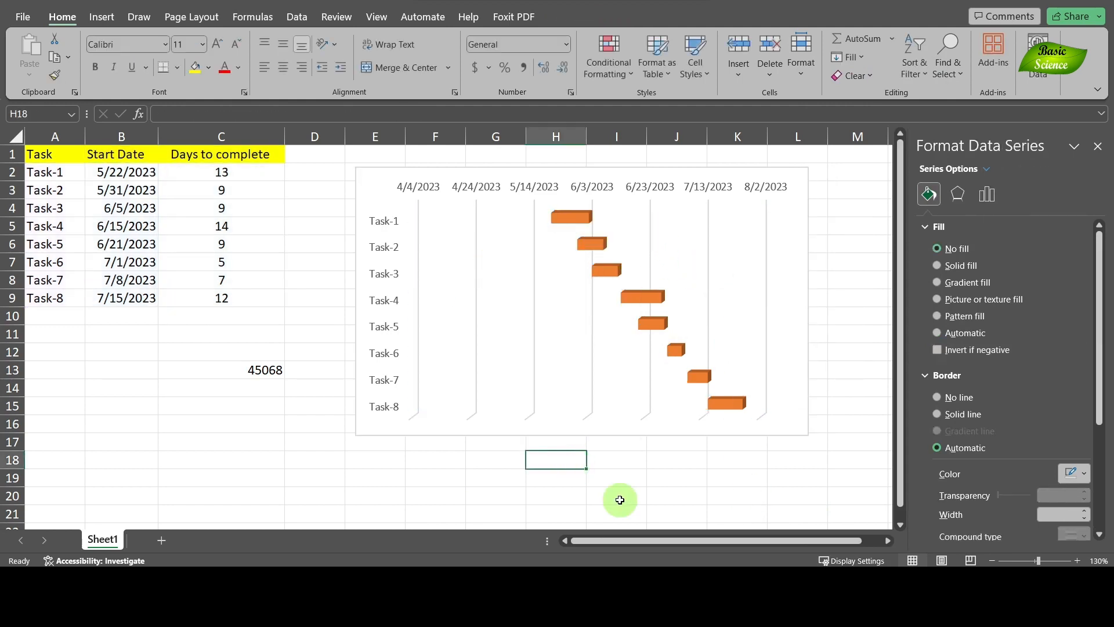
left_click(620, 500)
left_click(1098, 146)
left_click(530, 241)
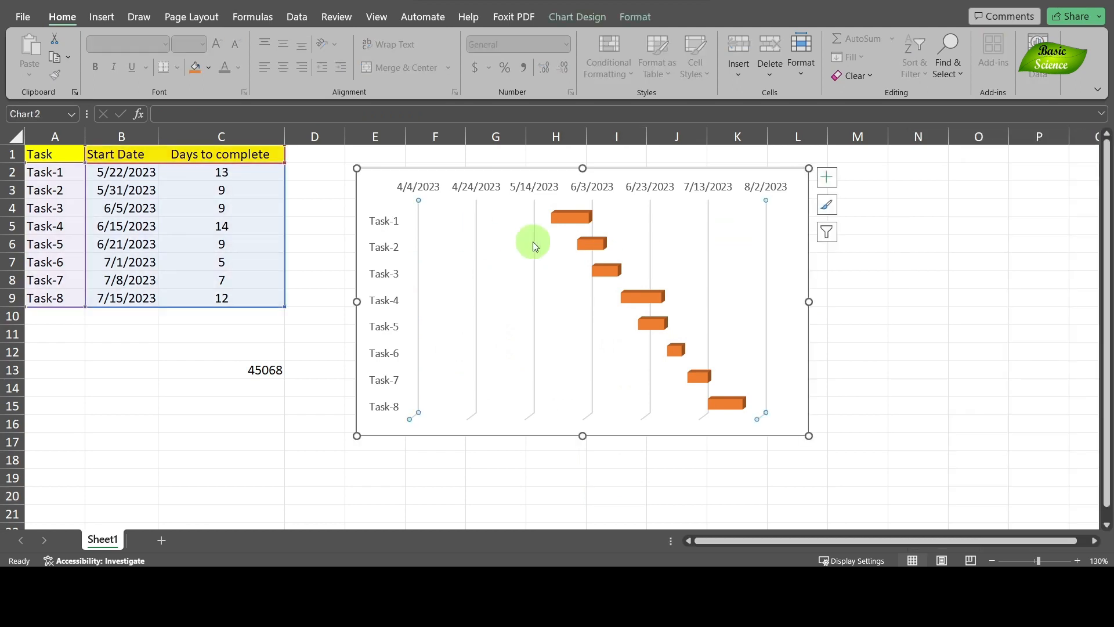
left_click(584, 243)
right_click(636, 186)
left_click(900, 311)
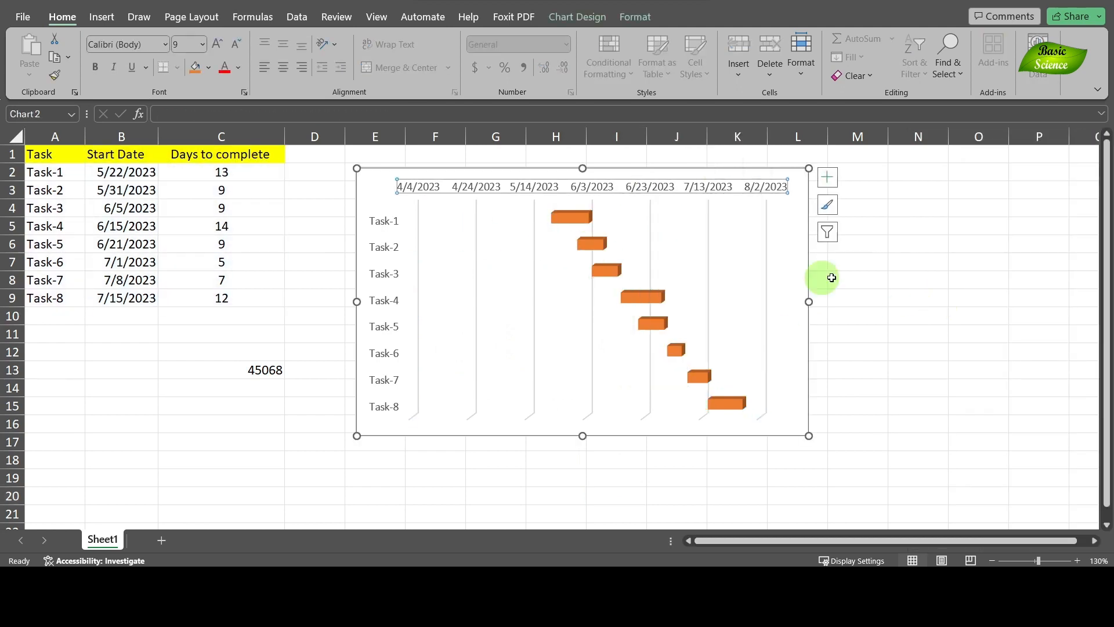
right_click(571, 182)
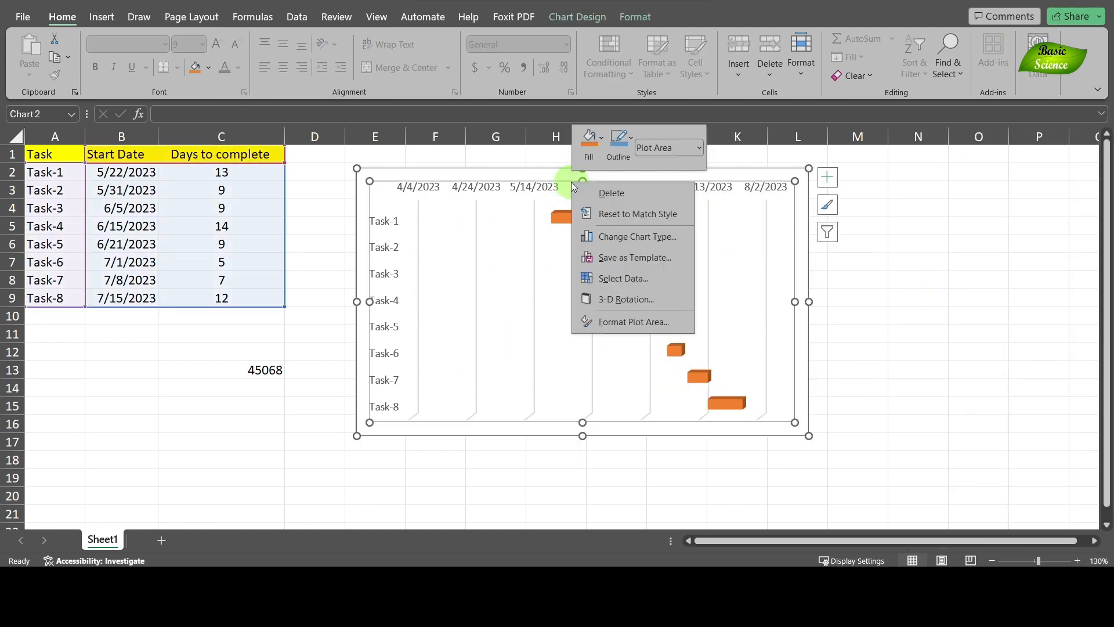
- Set the minimum bound of the chart's horizontal date axis to the value 45068 copied from C13, and deselect the chart
left_click(501, 186)
right_click(514, 192)
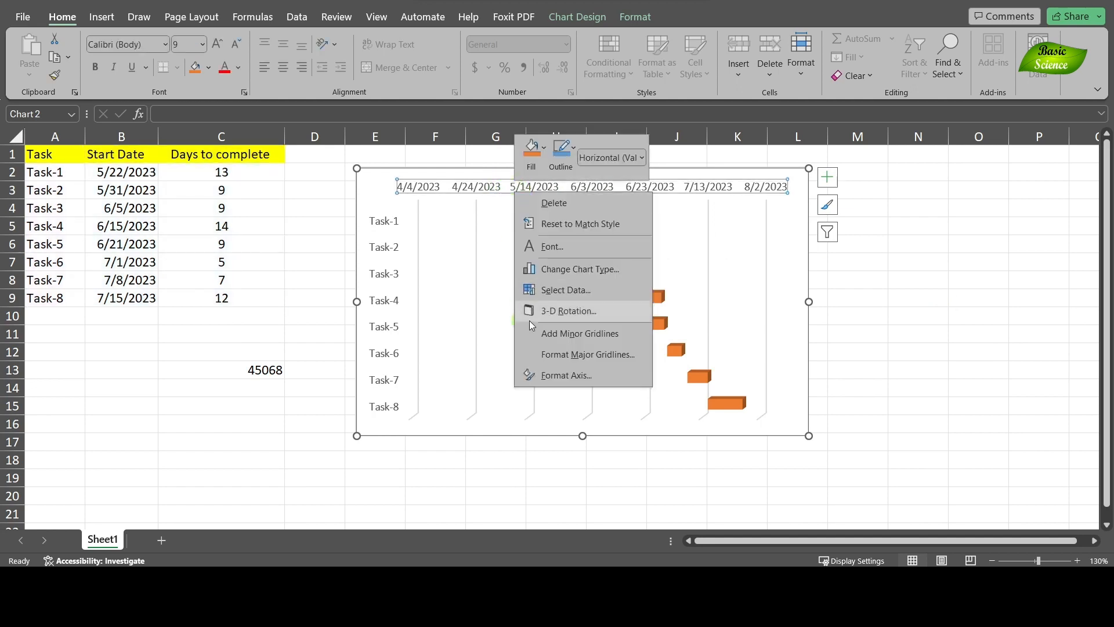
left_click(529, 373)
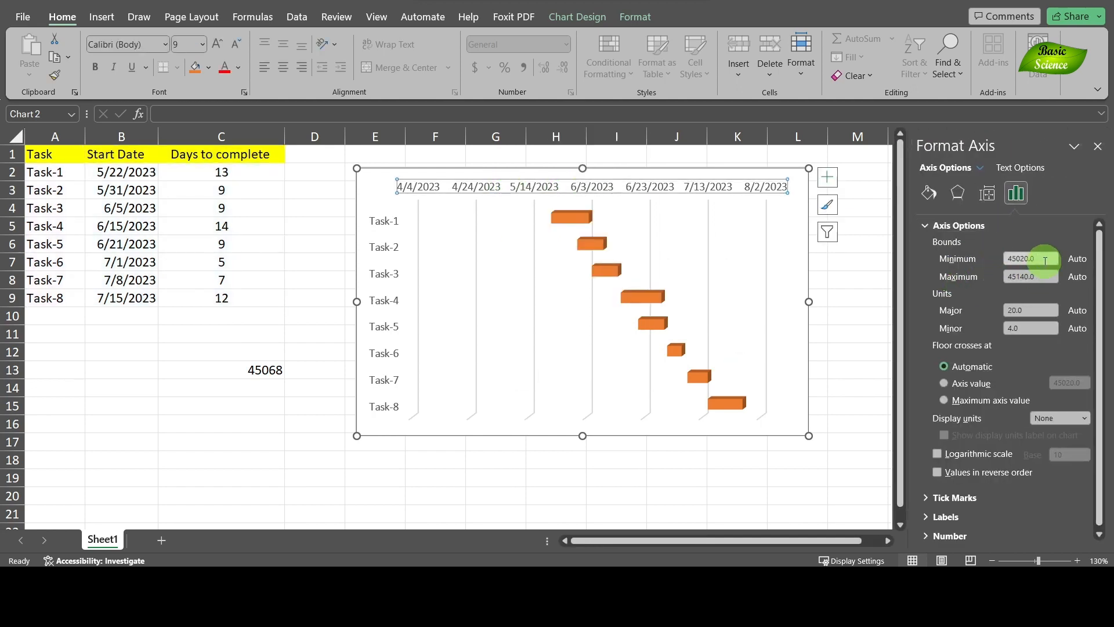
left_click(1006, 260)
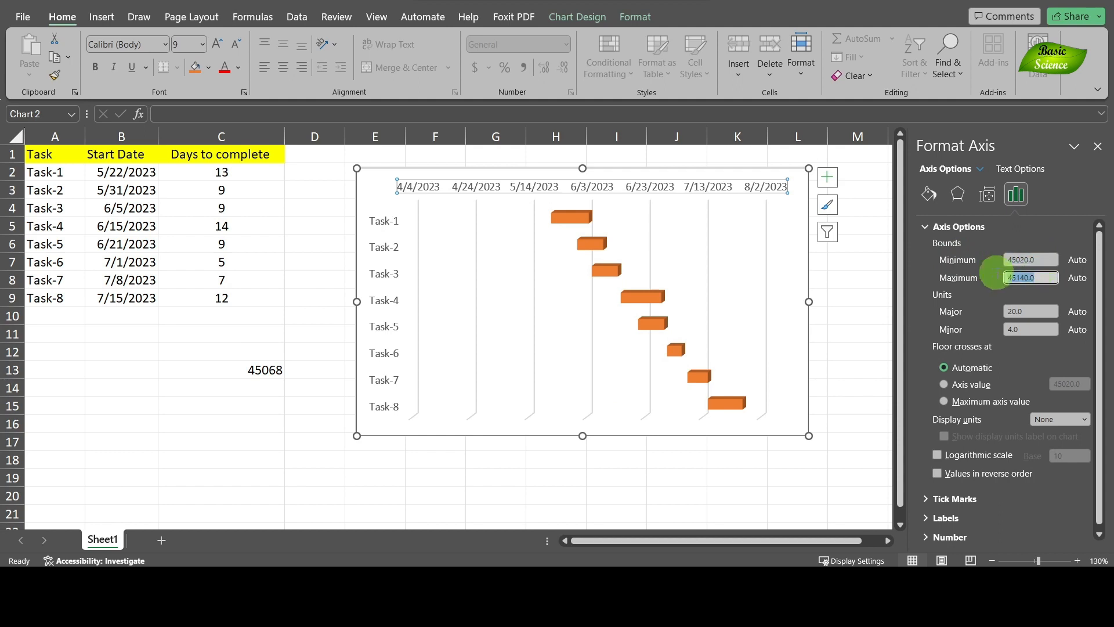
double_click(264, 370)
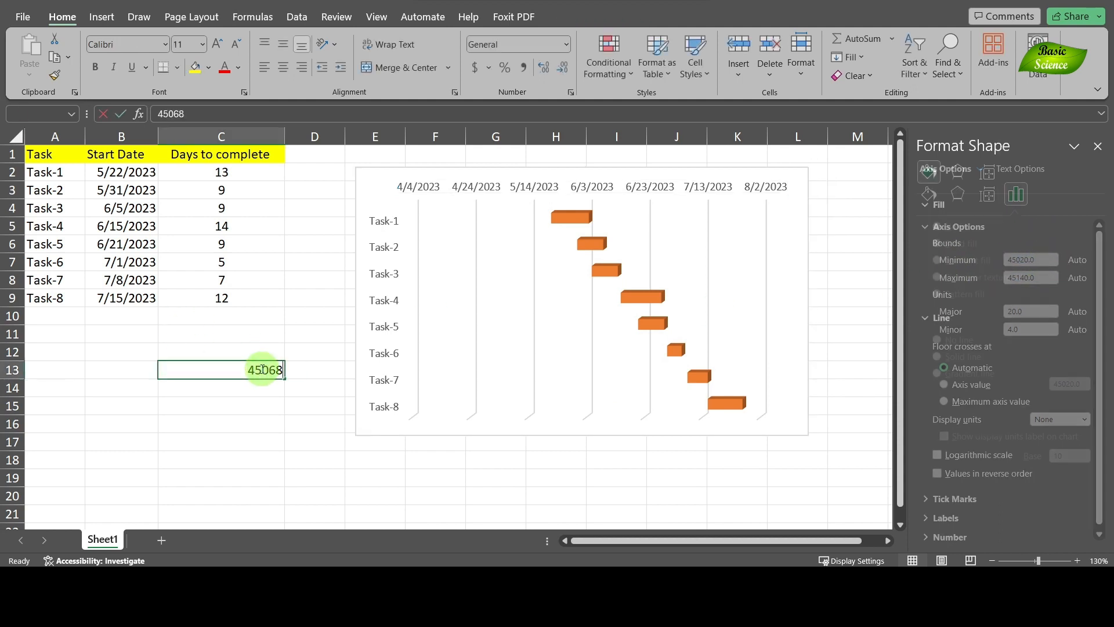
left_click_drag(244, 369, 306, 369)
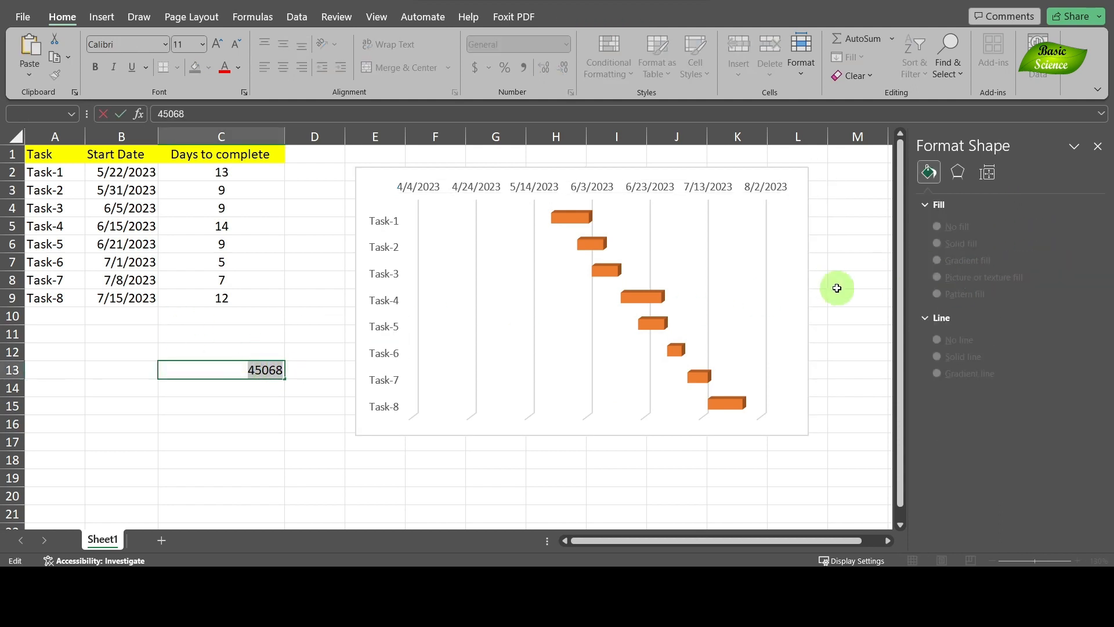
left_click(597, 186)
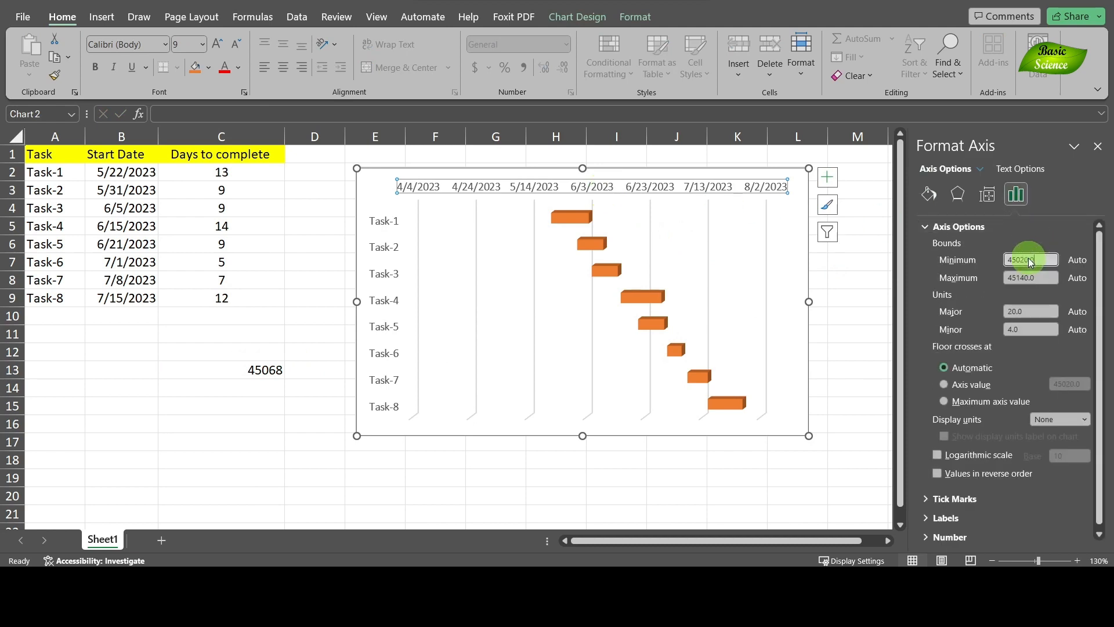
key("ctrl+v")
key("Return")
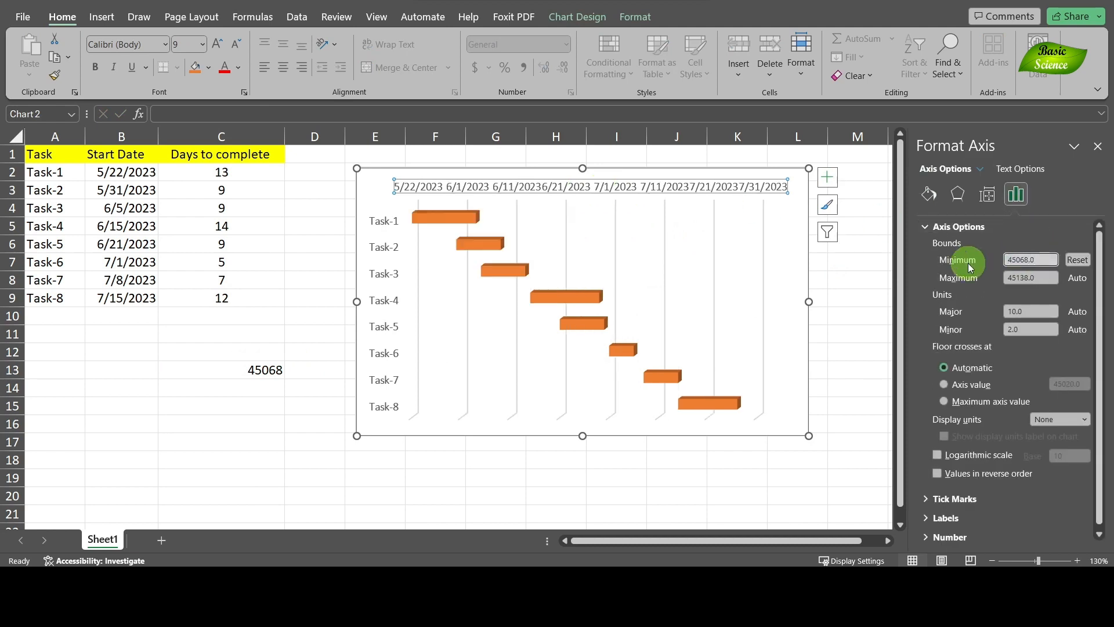
left_click(521, 480)
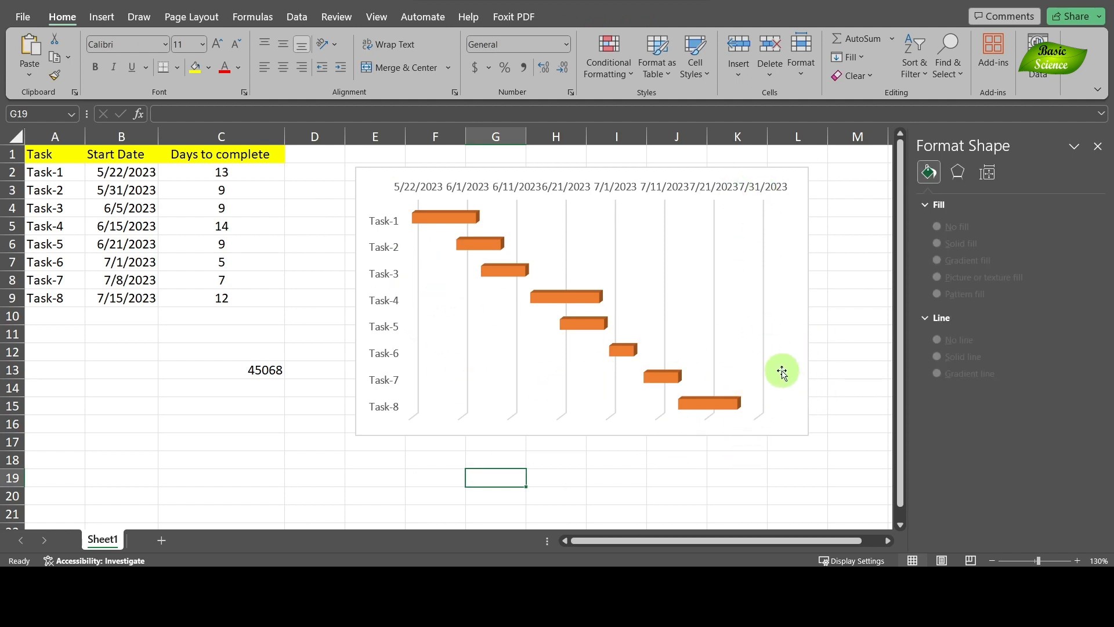
- Clear the helper value in C13 and close the shape formatting options
left_click(239, 370)
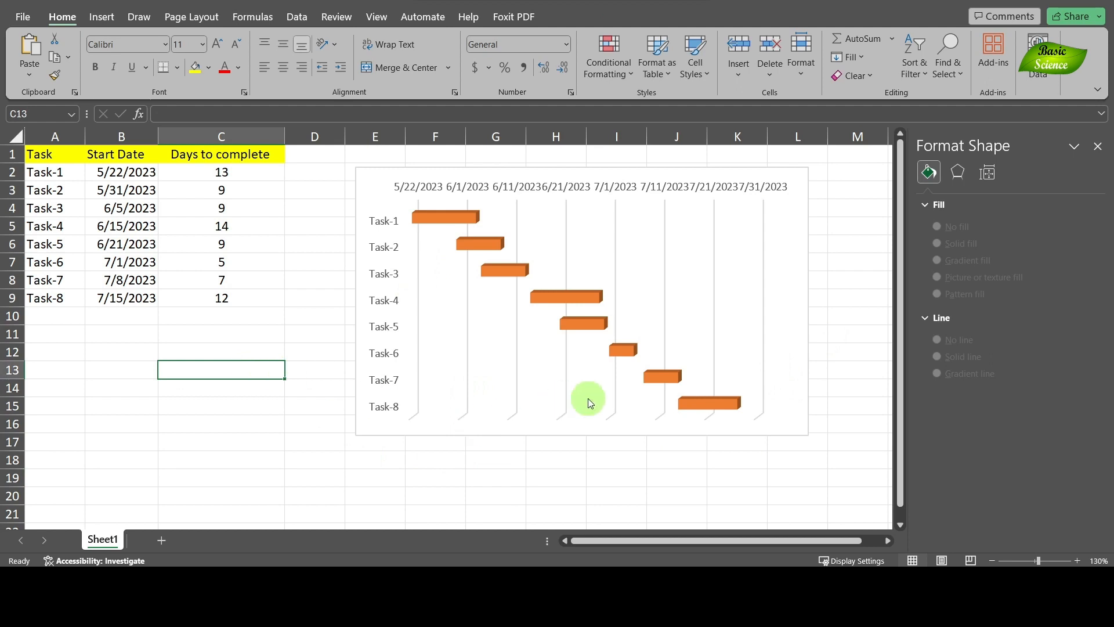
left_click(1097, 146)
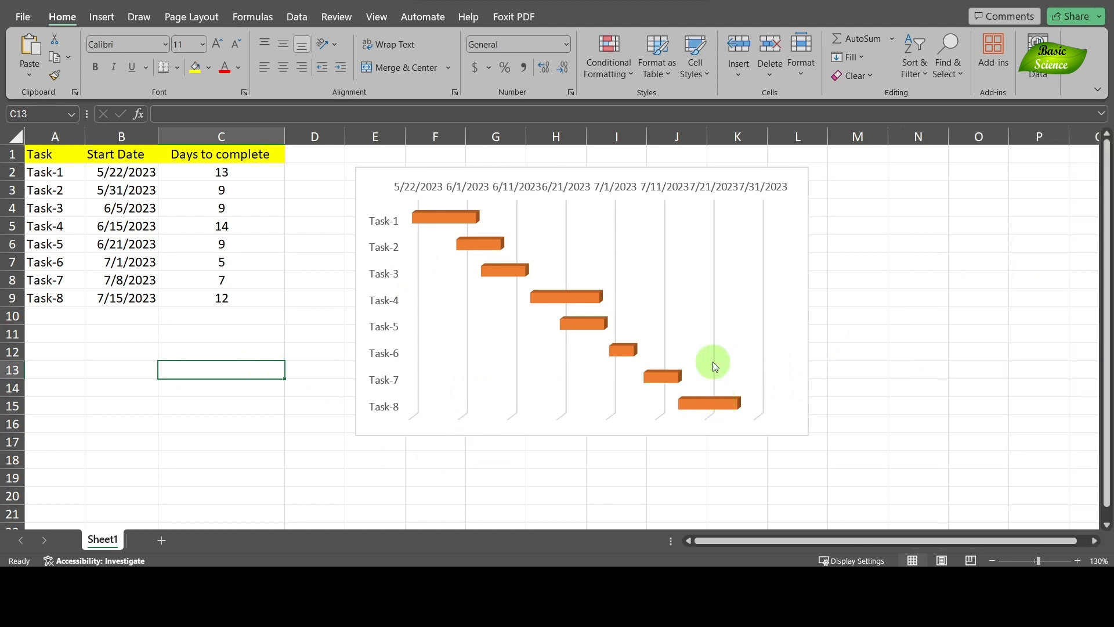
- Enlarge the Gantt chart so it extends to the end of column M and row 18
left_click(801, 431)
left_click_drag(809, 435, 889, 471)
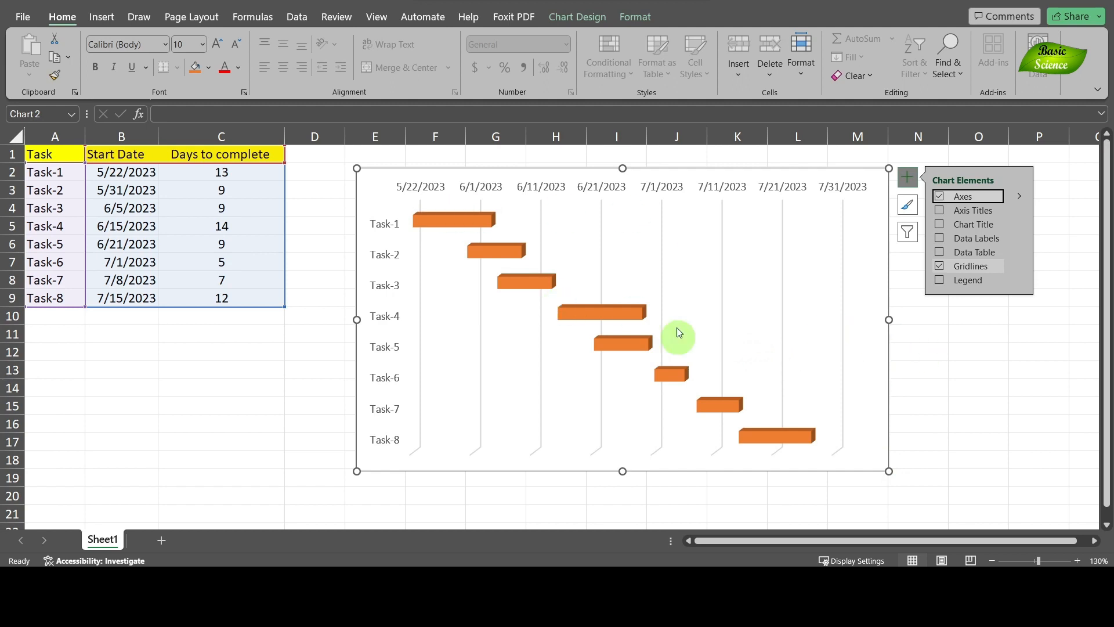
left_click(979, 333)
left_click(510, 190)
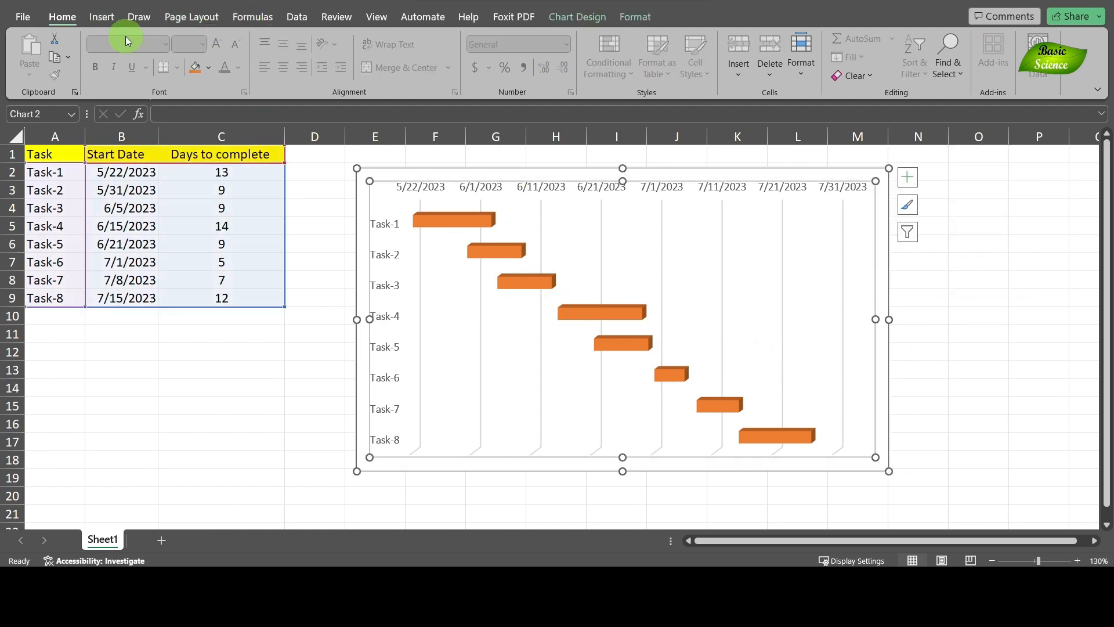
left_click(296, 374)
double_click(360, 353)
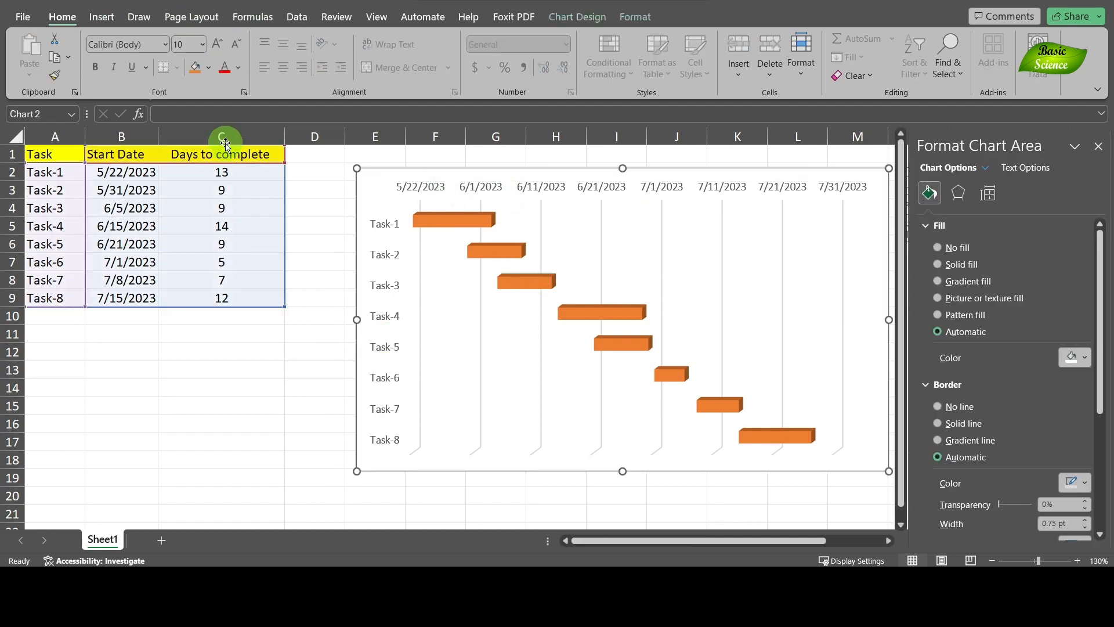
left_click(1091, 148)
double_click(598, 449)
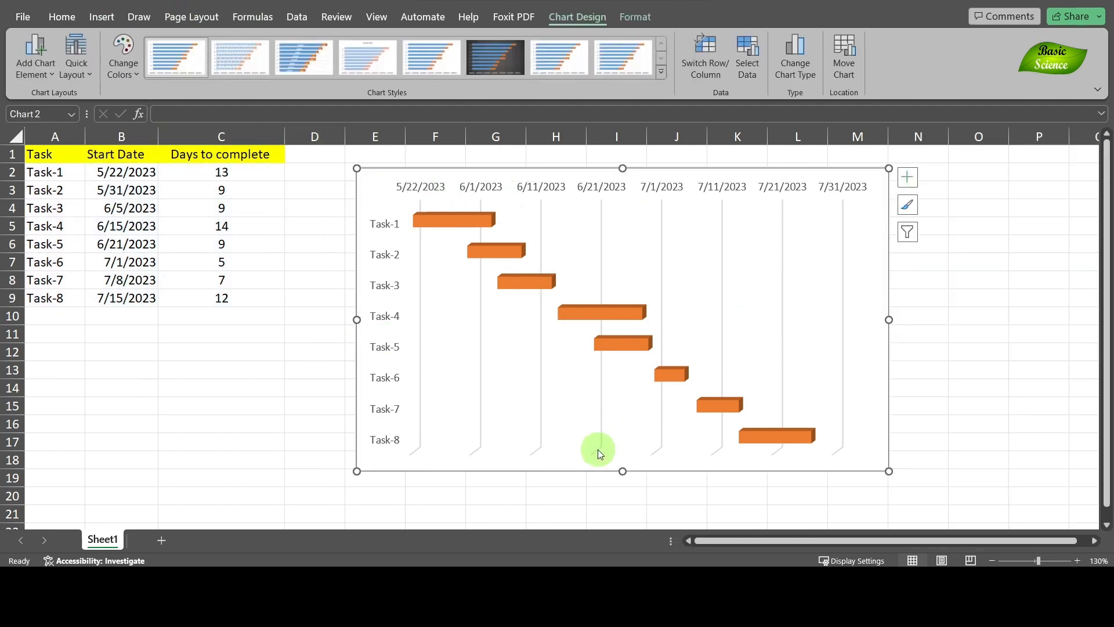
left_click(433, 352)
left_click(224, 380)
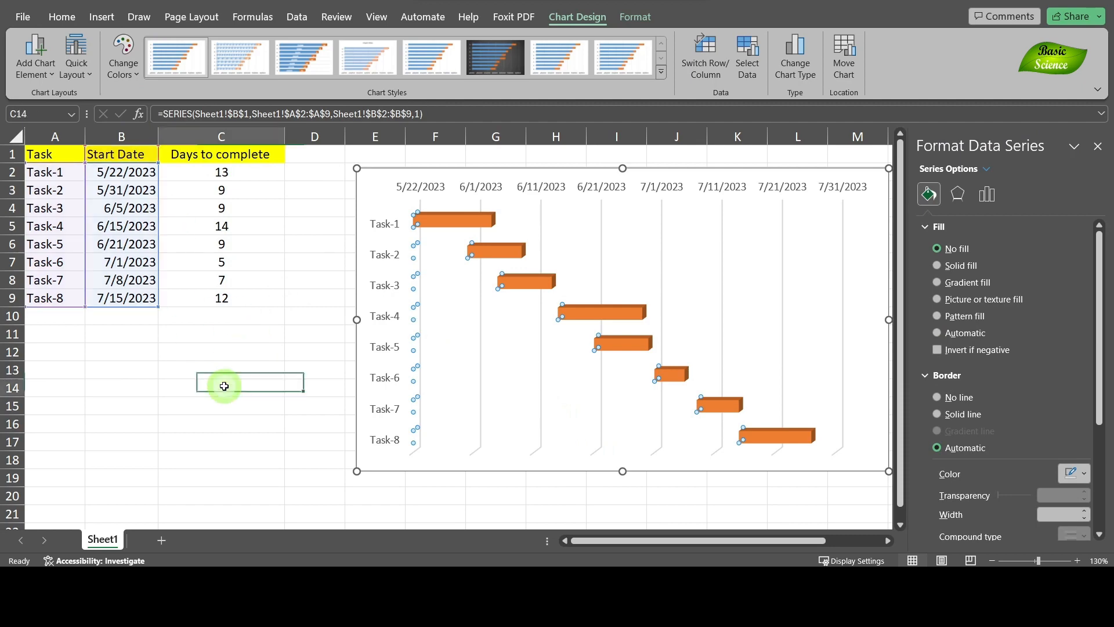
- Apply the quick chart layout that adds a chart title and a data table, and close the wall formatting options
left_click(525, 395)
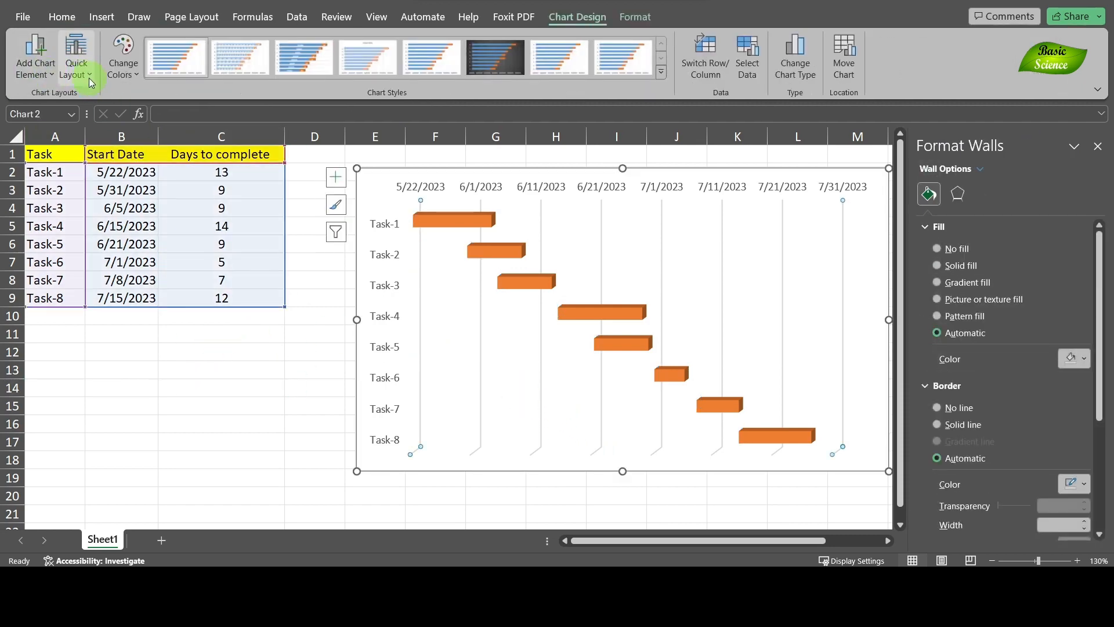
left_click(89, 78)
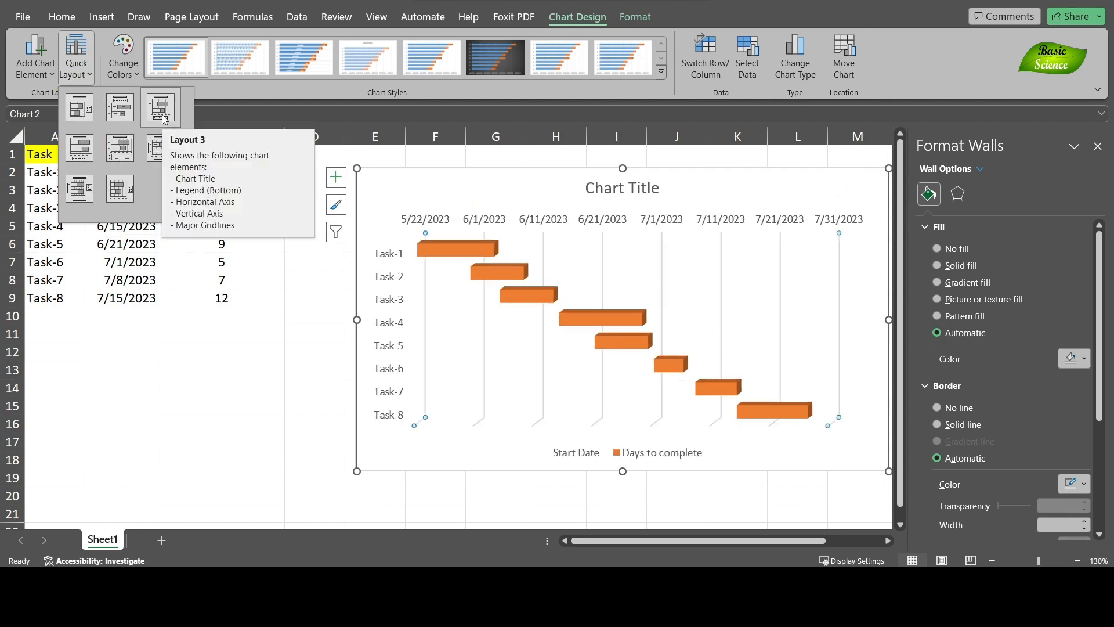
left_click(120, 148)
left_click(1097, 146)
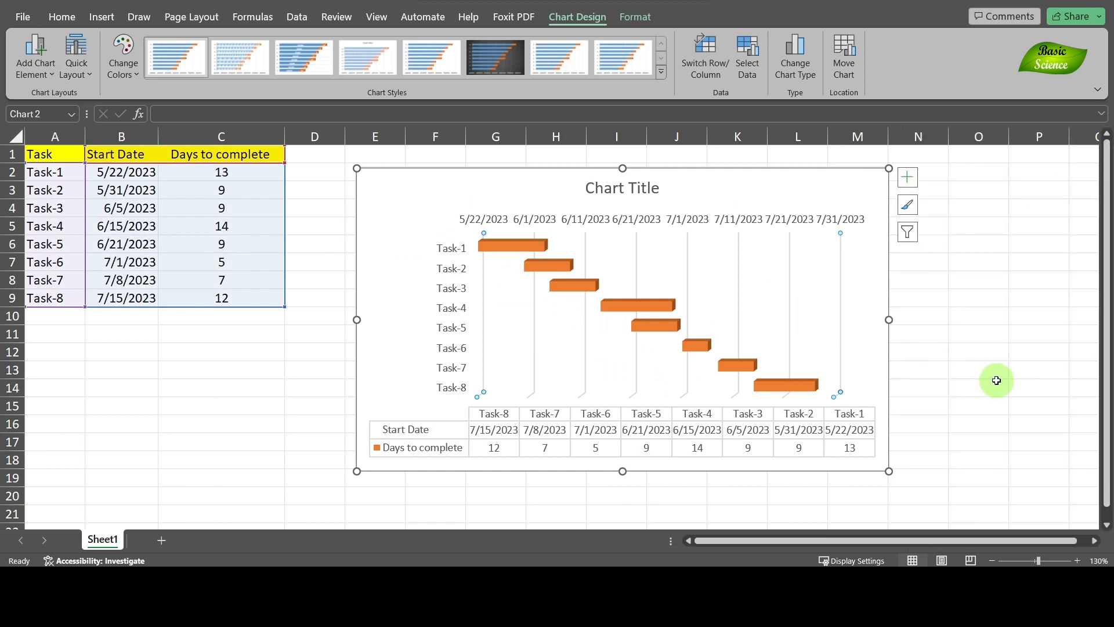
left_click(960, 391)
- Replace the chart title text with "My Chart" and deselect the chart
left_click(641, 187)
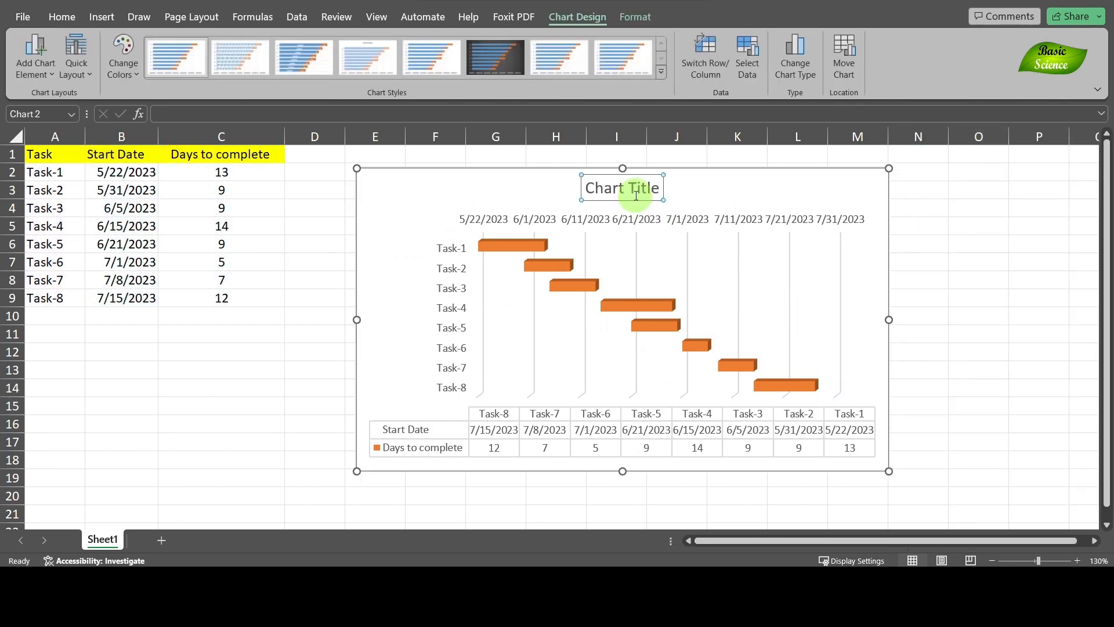
double_click(637, 198)
left_click(636, 198)
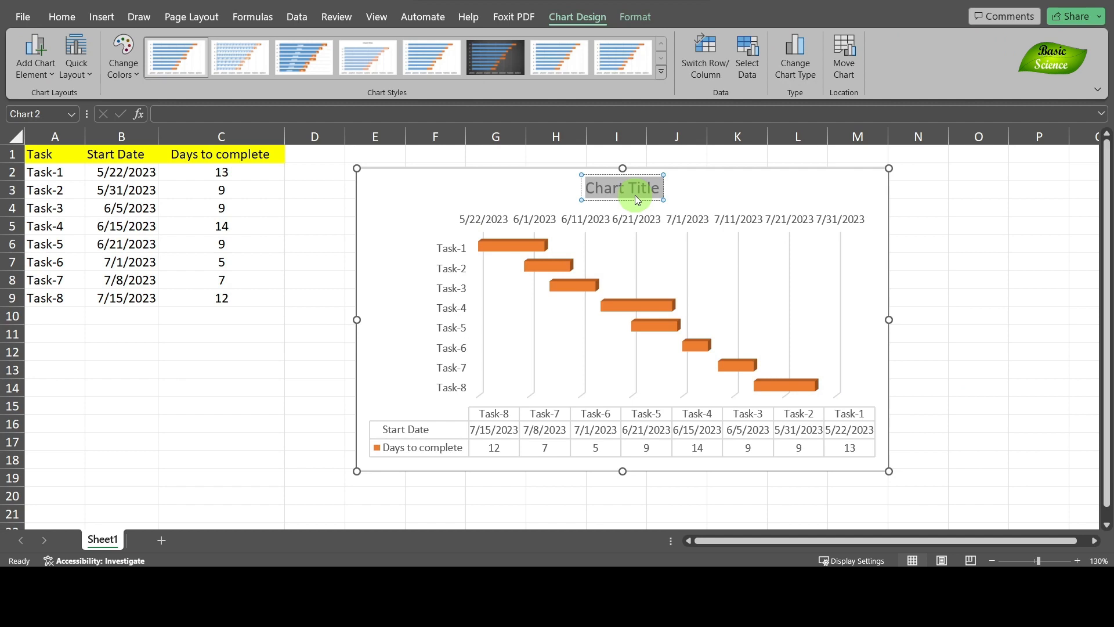
type("My Chart")
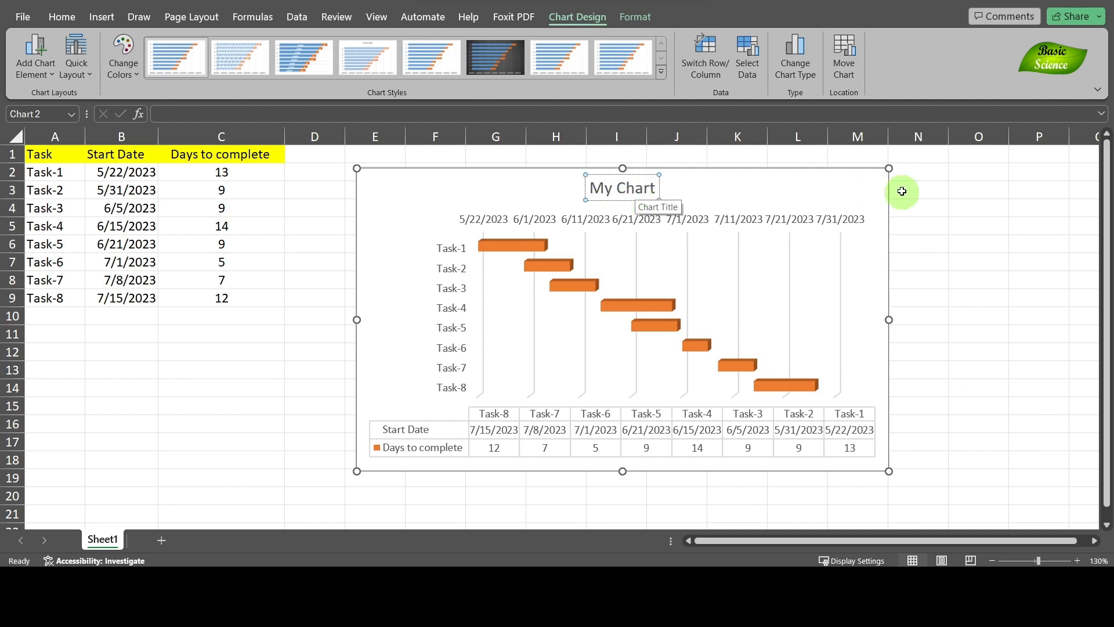
left_click(945, 251)
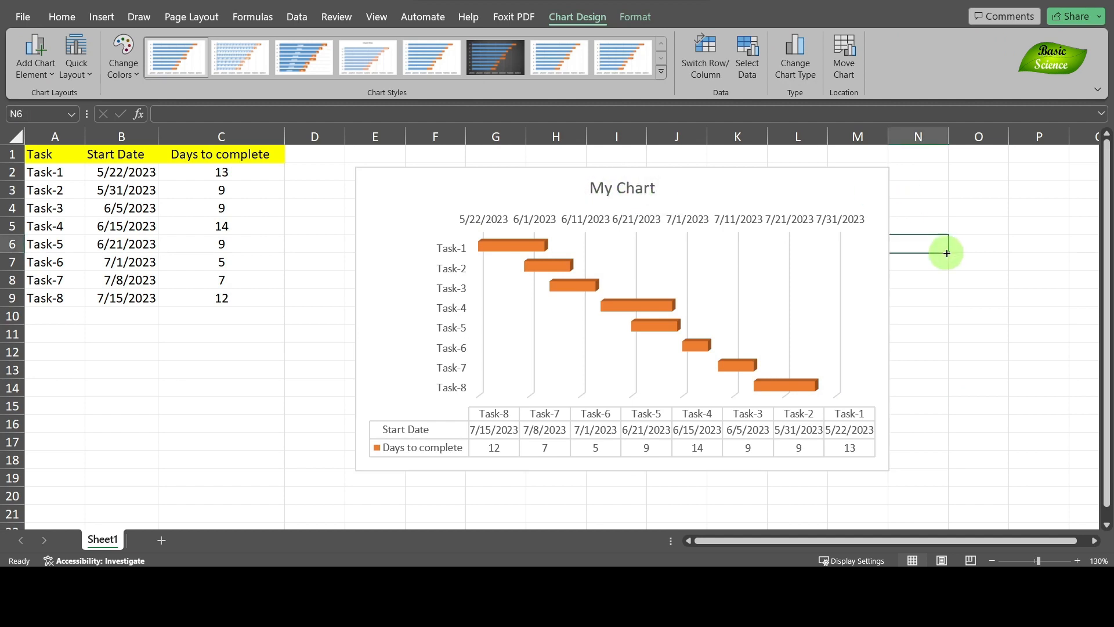
- Widen the chart into column O and extend its height down to row 20
left_click(593, 223)
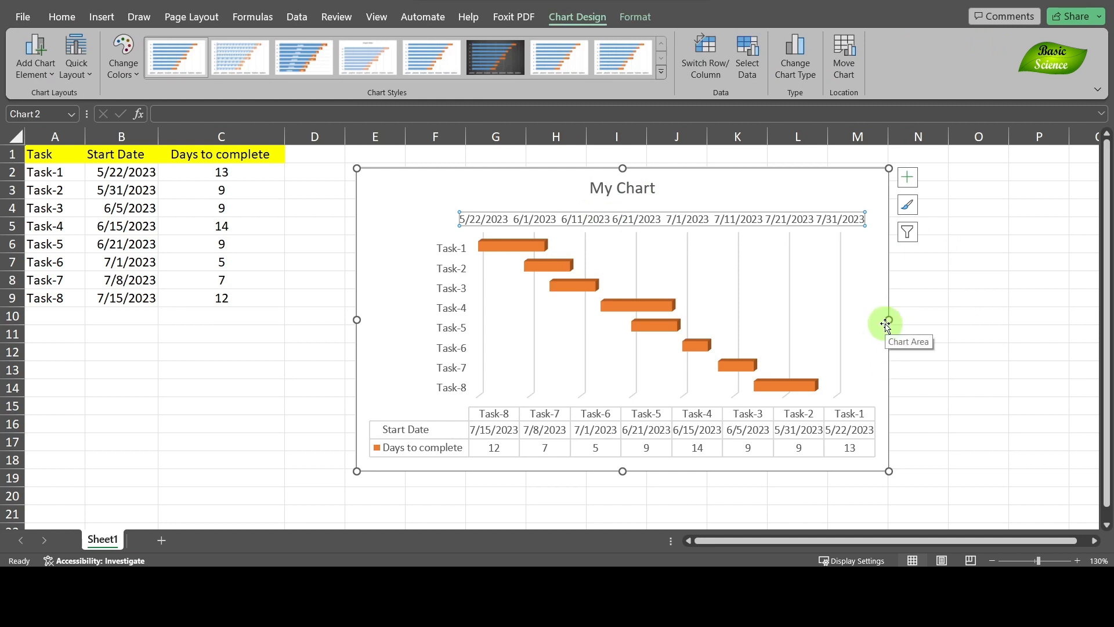
left_click_drag(888, 322, 992, 320)
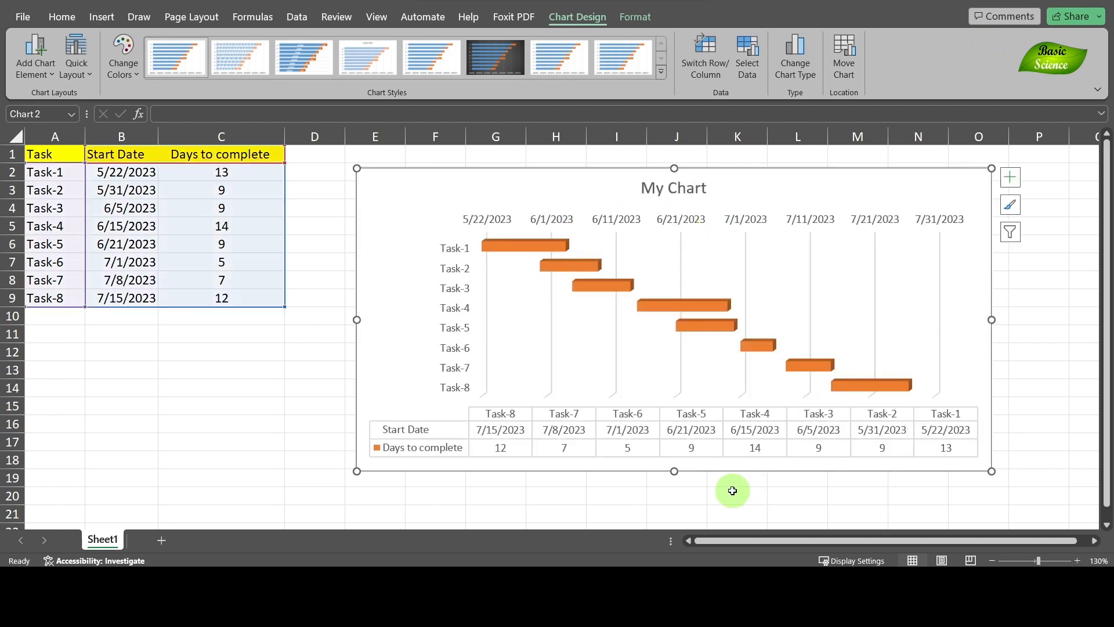
left_click_drag(675, 470, 674, 504)
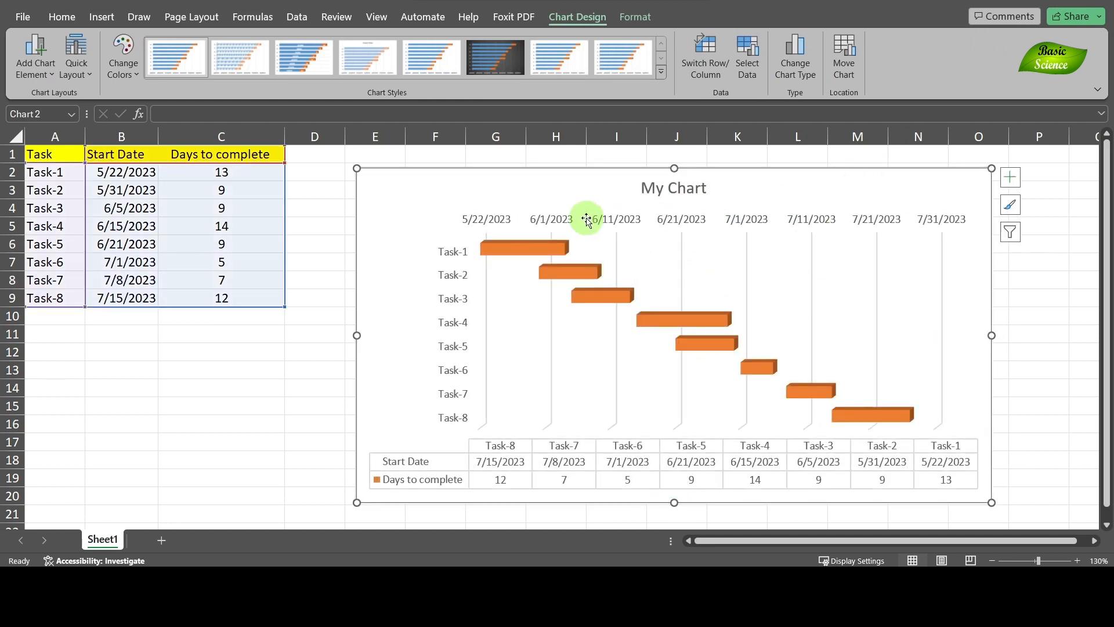
- Make the text of the task axis, the date axis and the data table bold
left_click(460, 264)
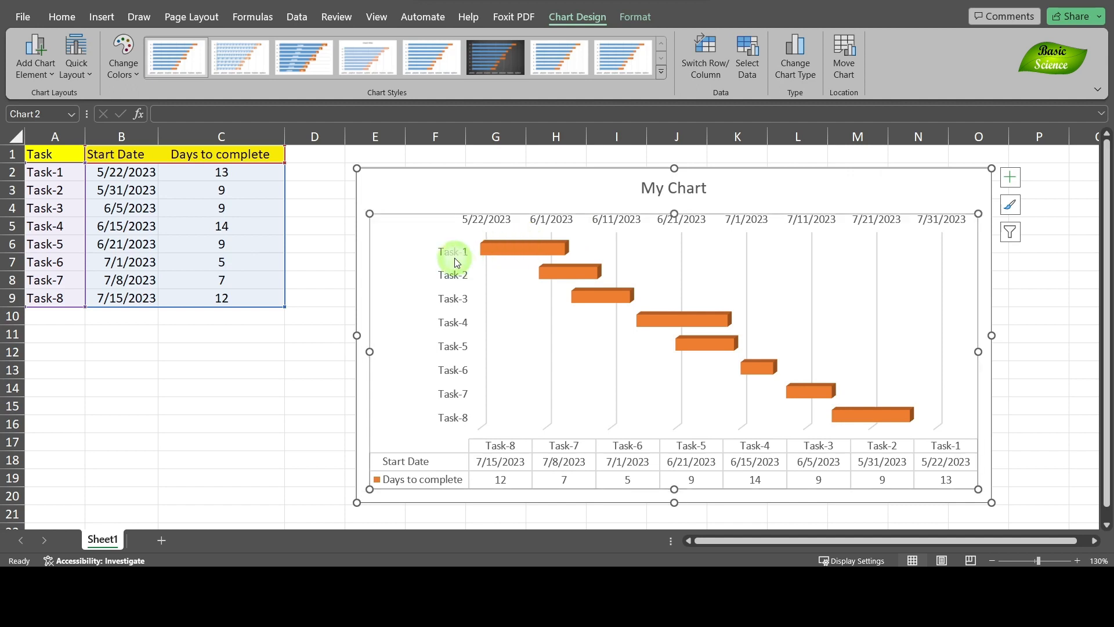
left_click(454, 258)
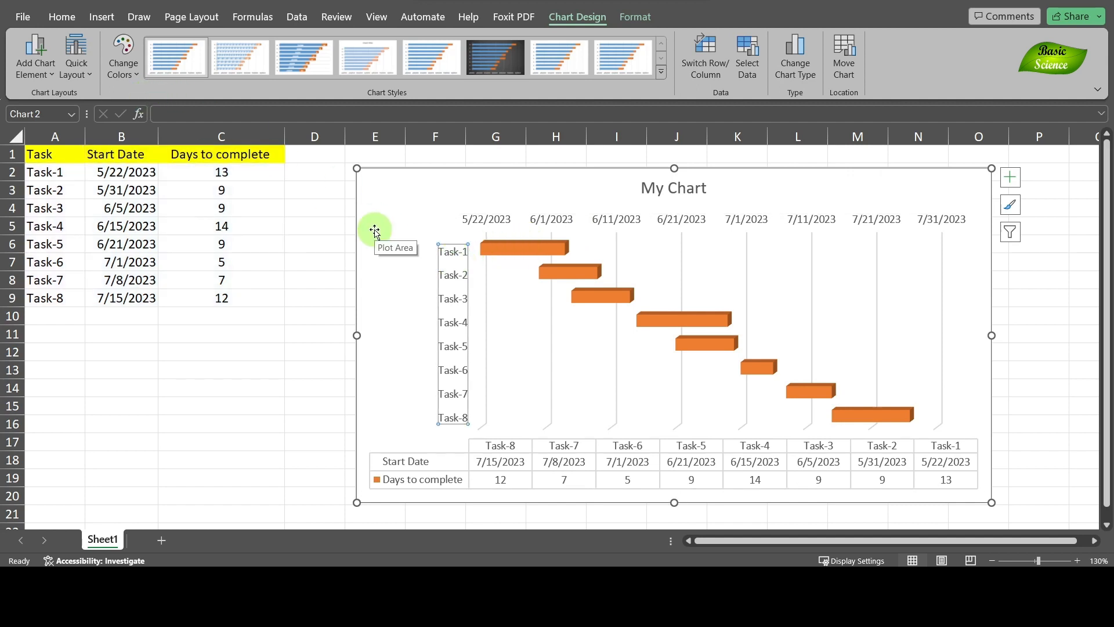
key("ctrl+b")
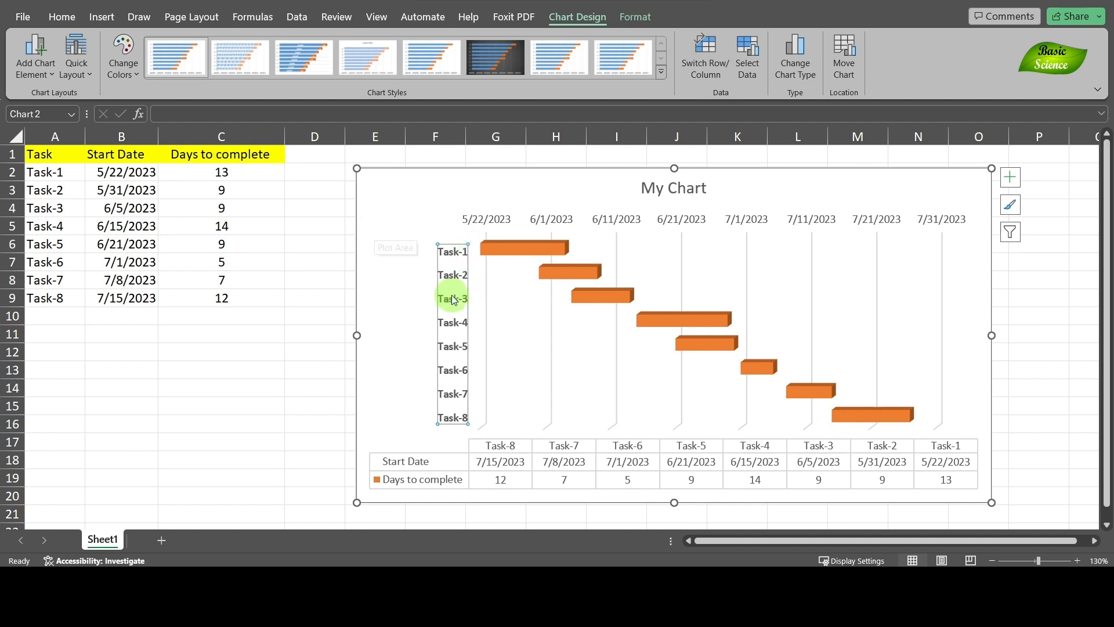
left_click(571, 228)
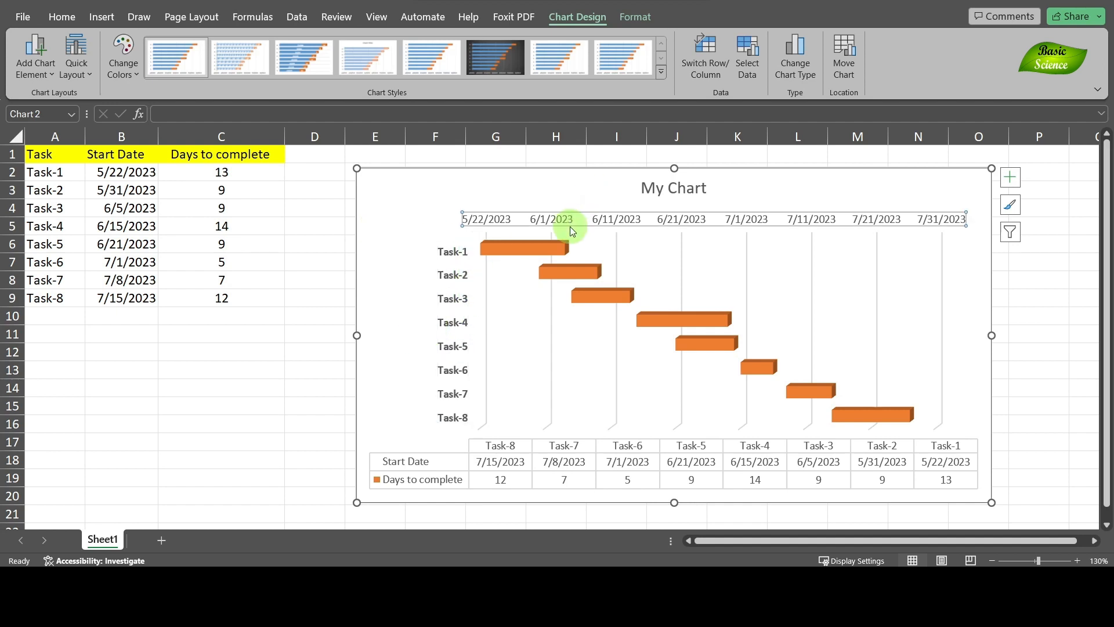
key("ctrl+b")
left_click(571, 454)
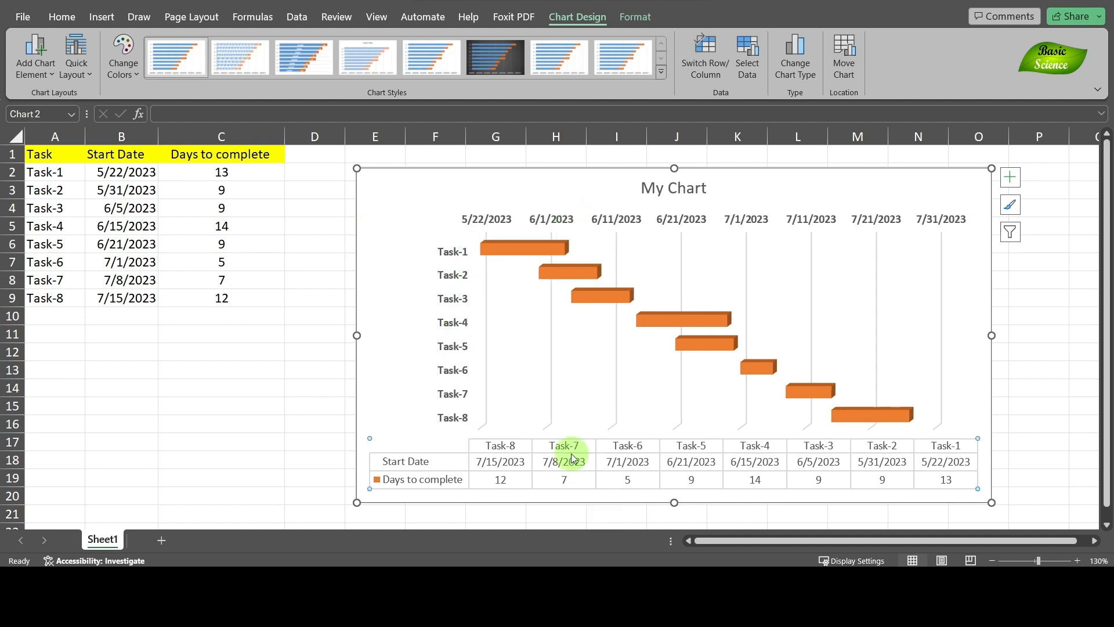
key("ctrl+b")
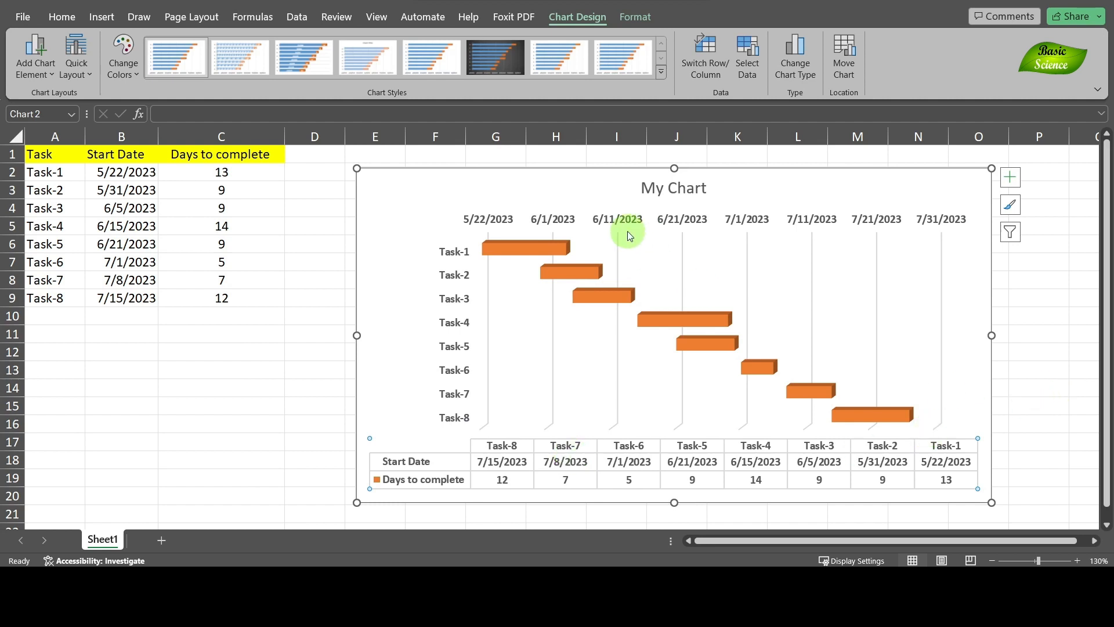
- Change the font of the chart's data table to Arial
left_click(67, 22)
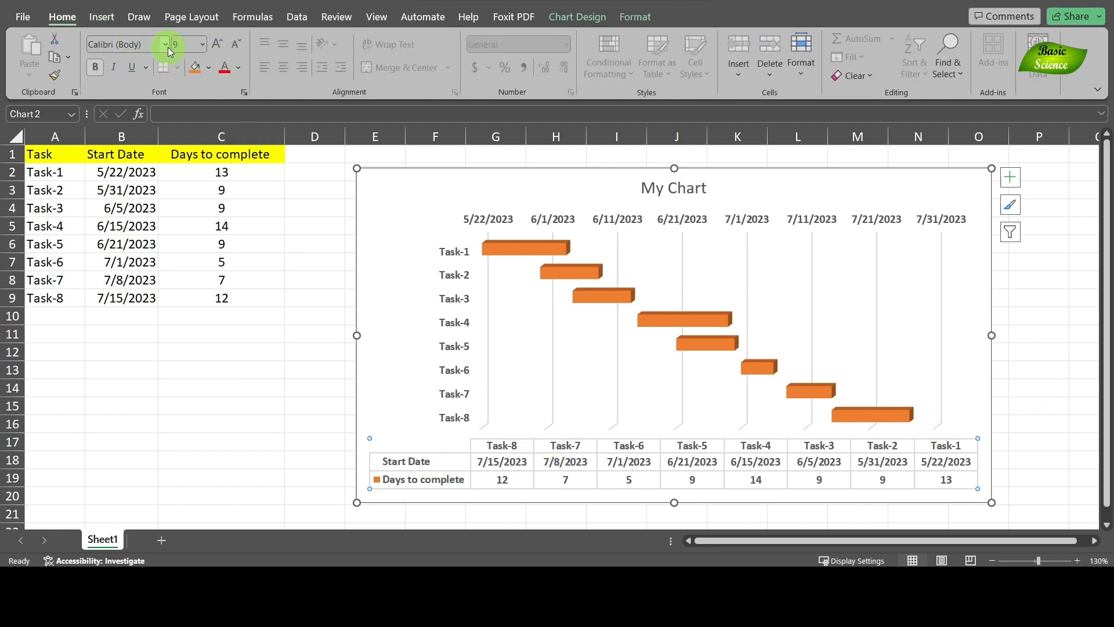
left_click(166, 47)
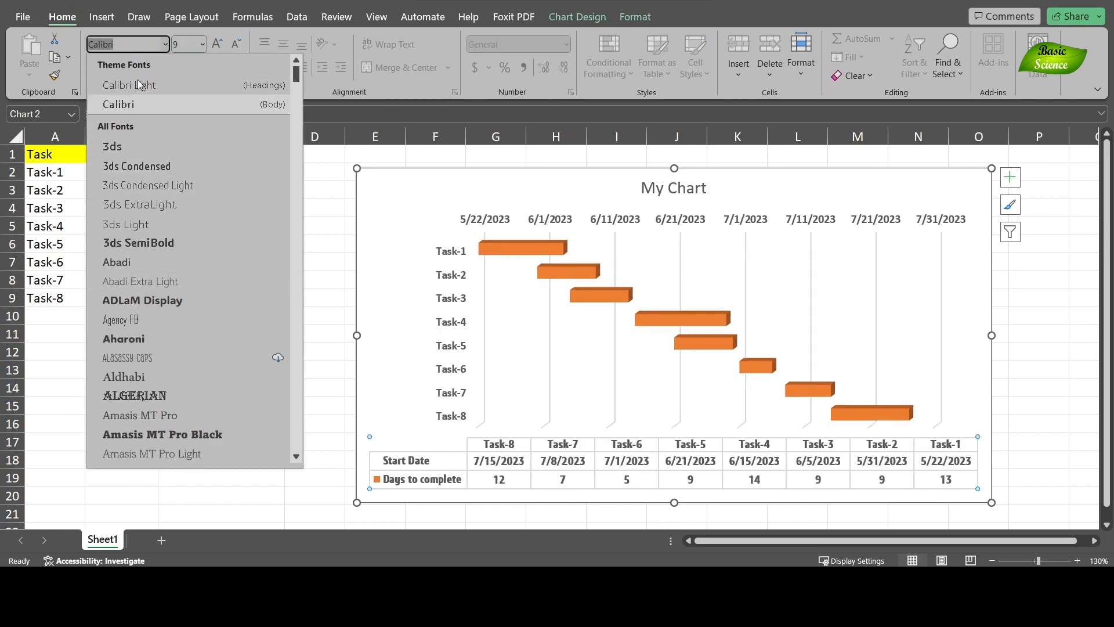
type("Ari")
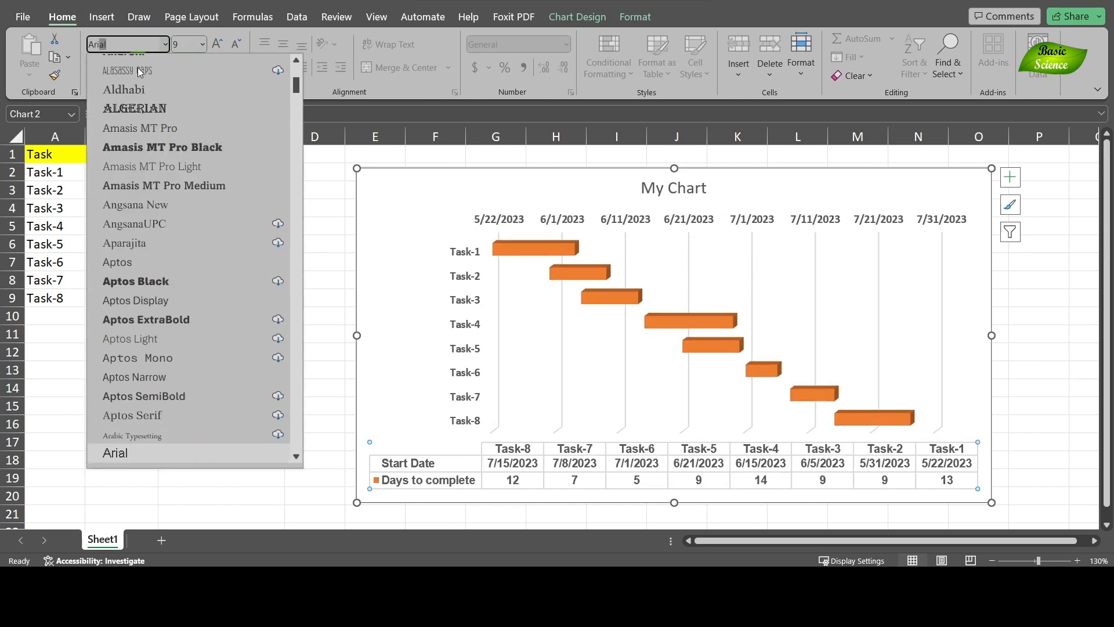
key("Escape")
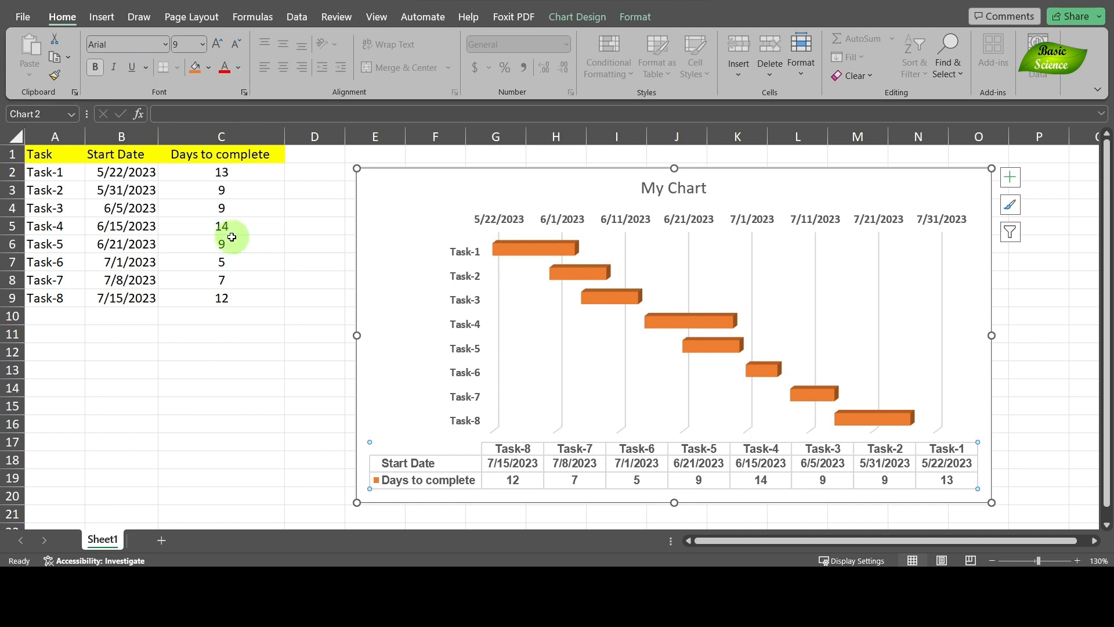
- Set the date axis and task axis labels to the Arial font and deselect the chart
left_click(512, 223)
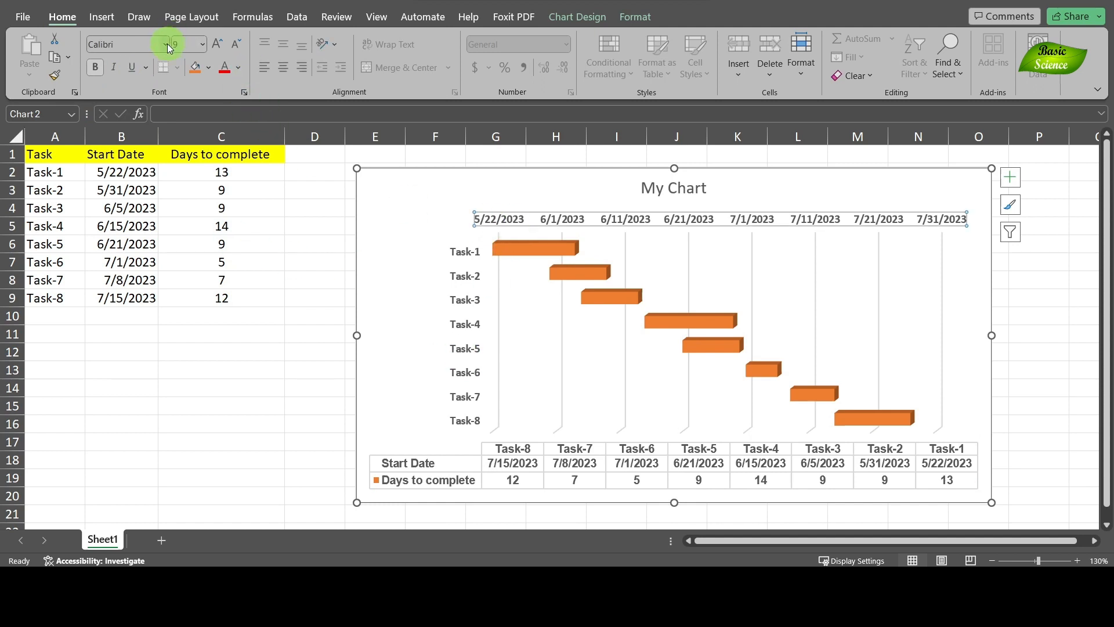
left_click(167, 43)
left_click(161, 145)
left_click(455, 315)
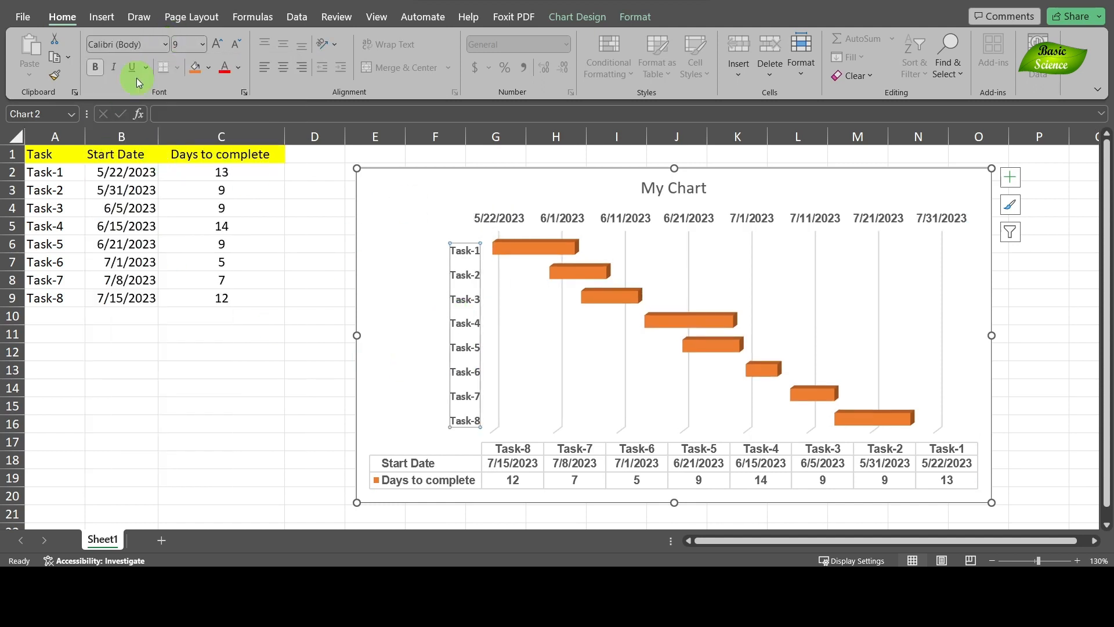
left_click(167, 45)
left_click(137, 152)
left_click(1034, 348)
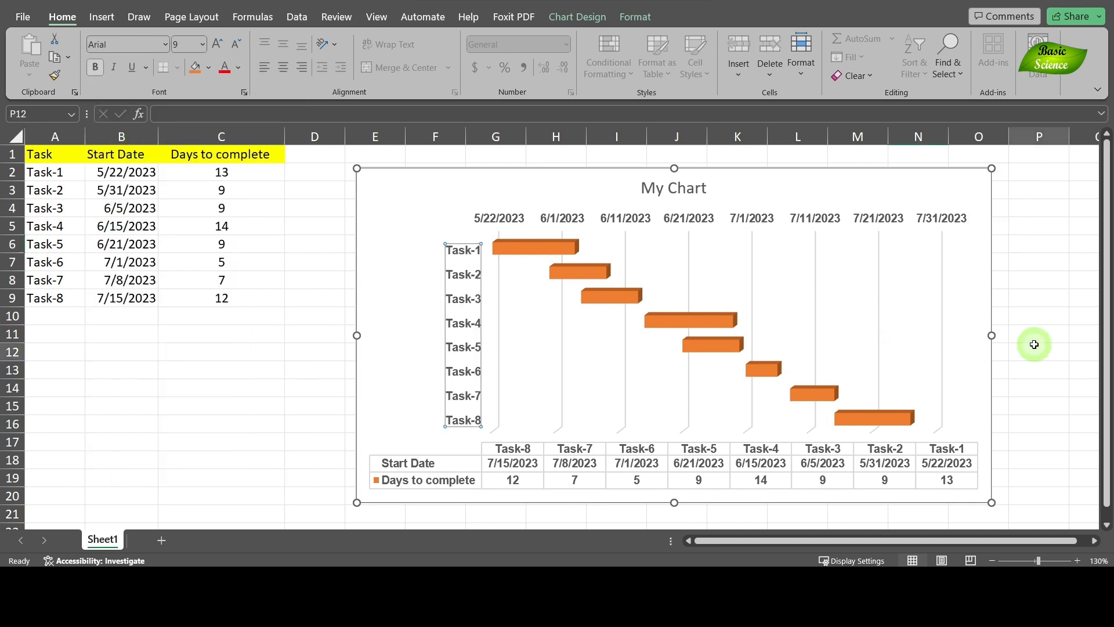
left_click(1062, 420)
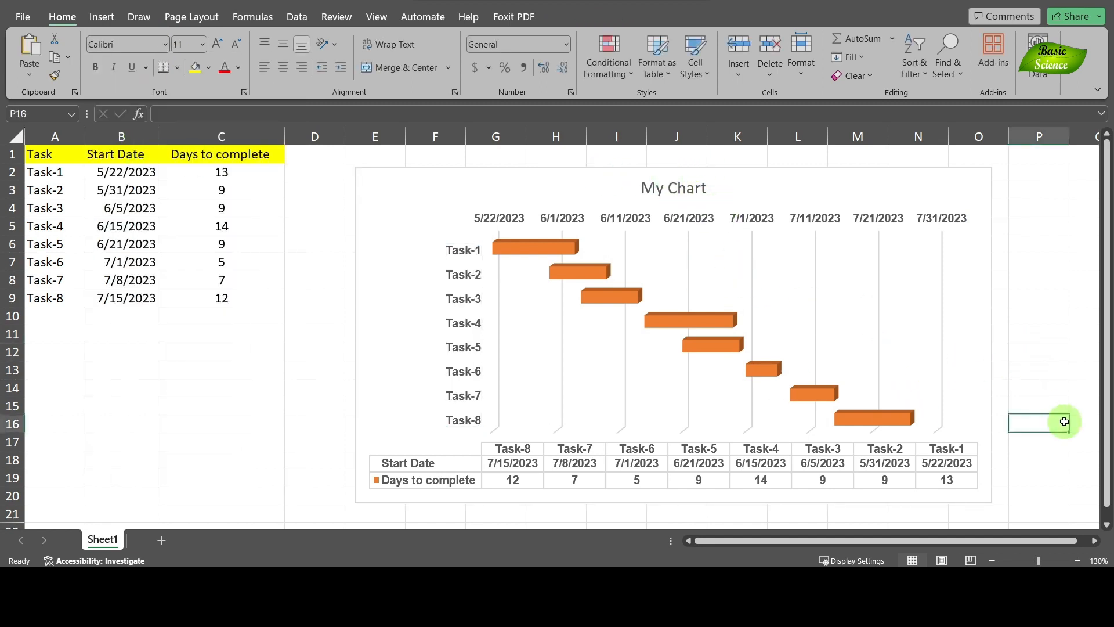
- Fill the chart walls with solid blue and close the wall formatting options
left_click(622, 277)
double_click(639, 279)
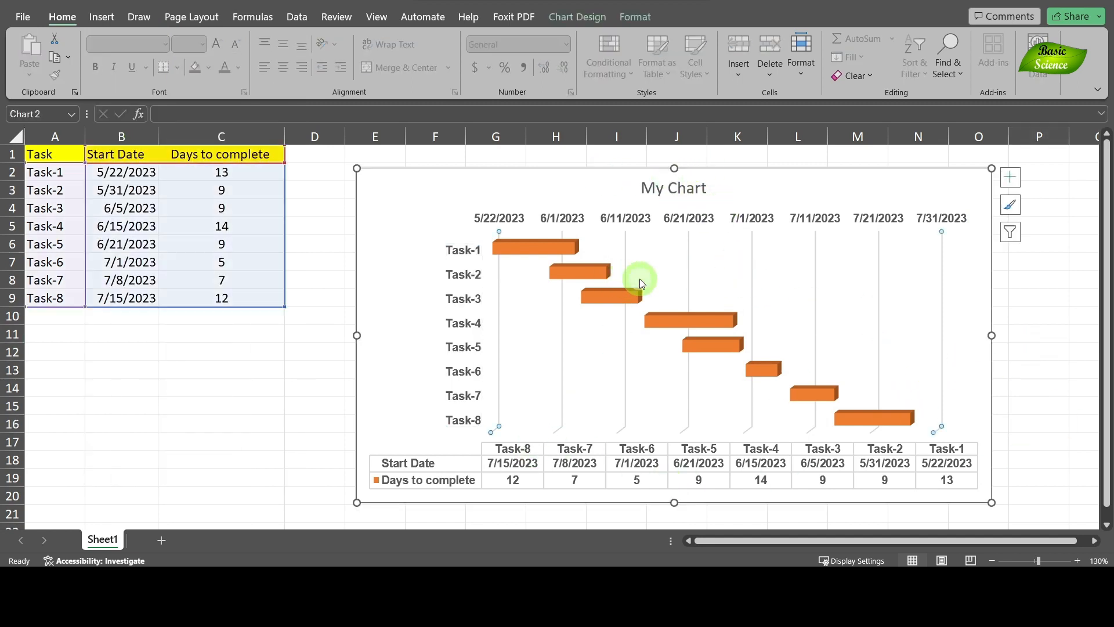
left_click(941, 267)
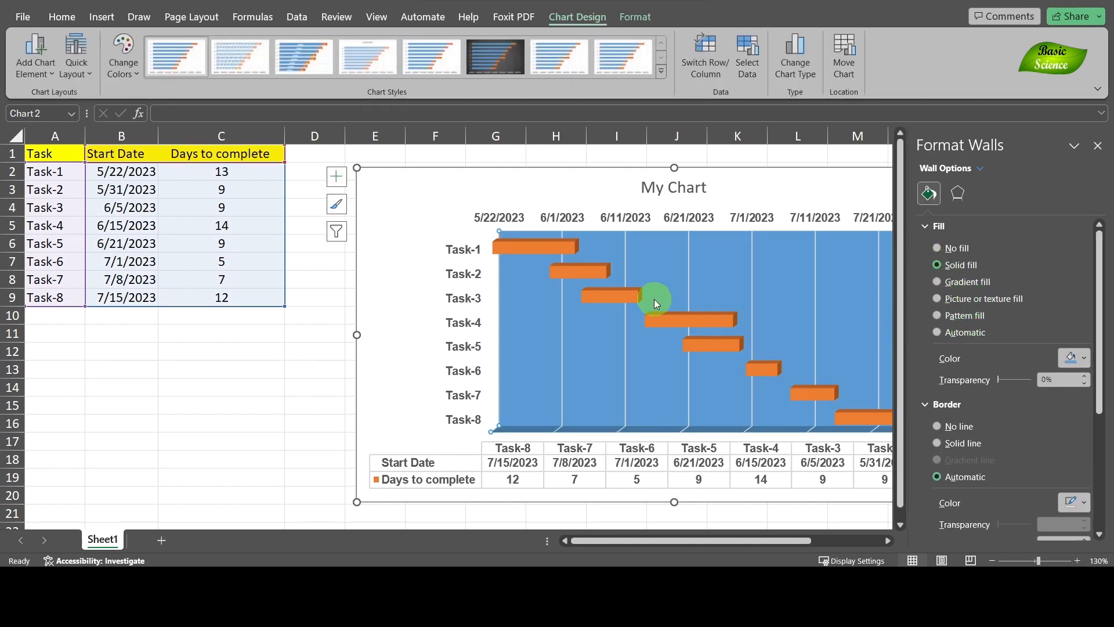
left_click(1098, 146)
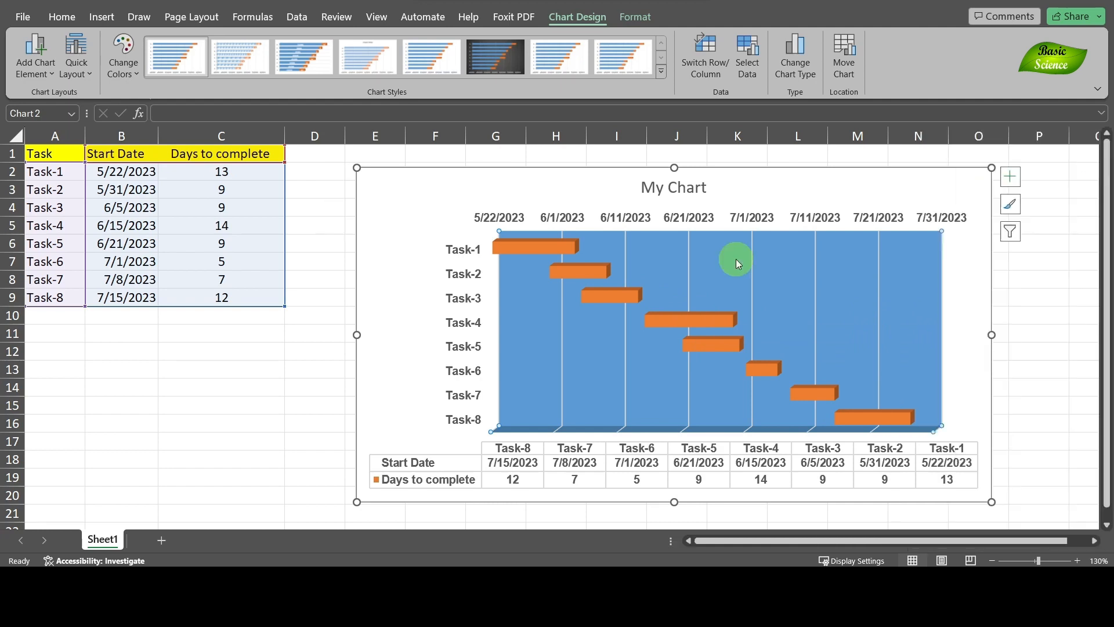
left_click(313, 382)
- Open the formatting options of the Days to complete bars for a look, and close them
left_click(611, 290)
left_click(609, 296)
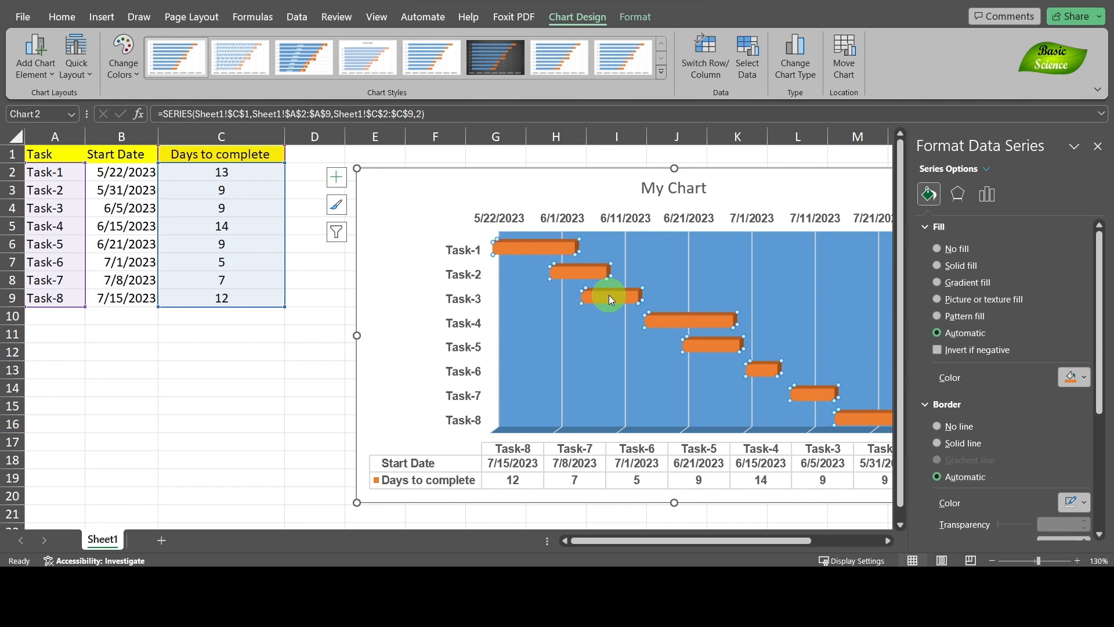
left_click(608, 295)
left_click(231, 389)
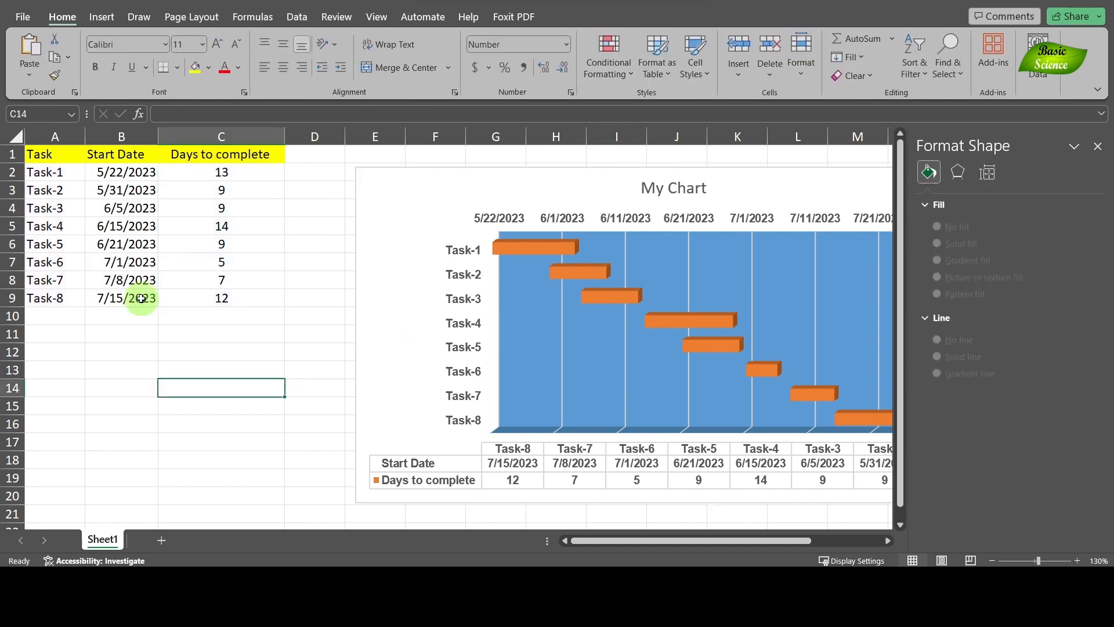
left_click(579, 271)
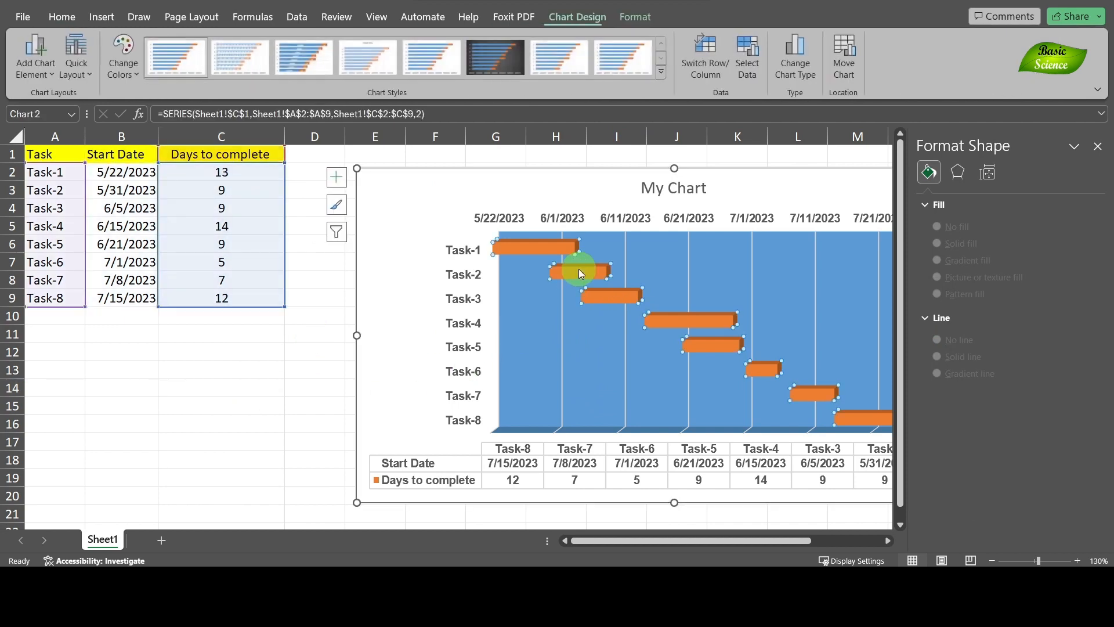
left_click(329, 423)
left_click(1098, 147)
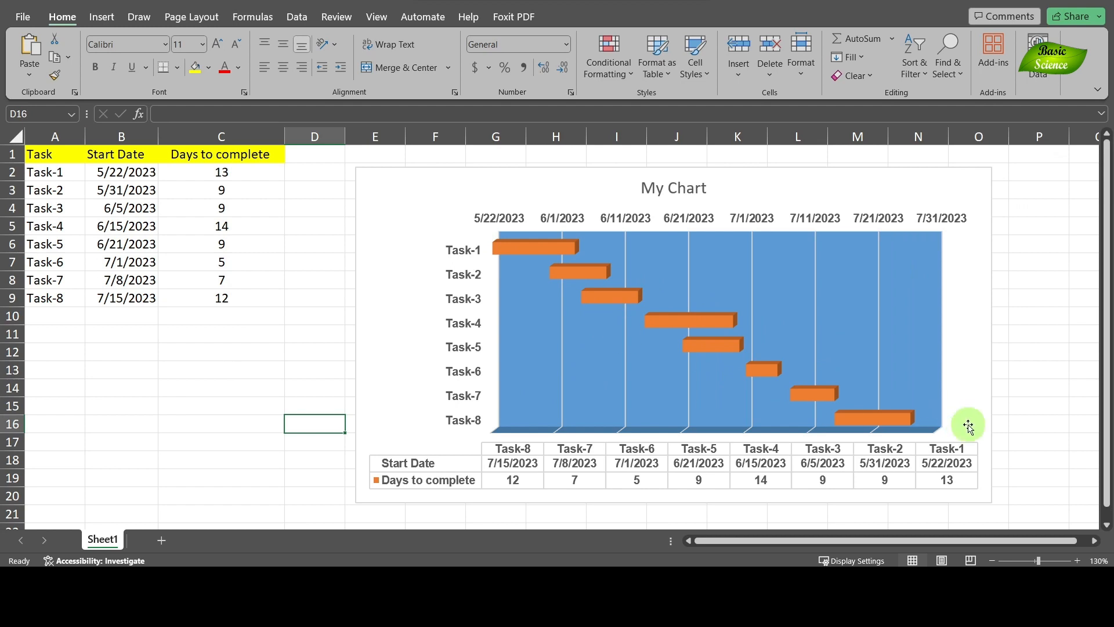
- Look through the formatting options of the chart walls and the plot area, and close them
double_click(587, 357)
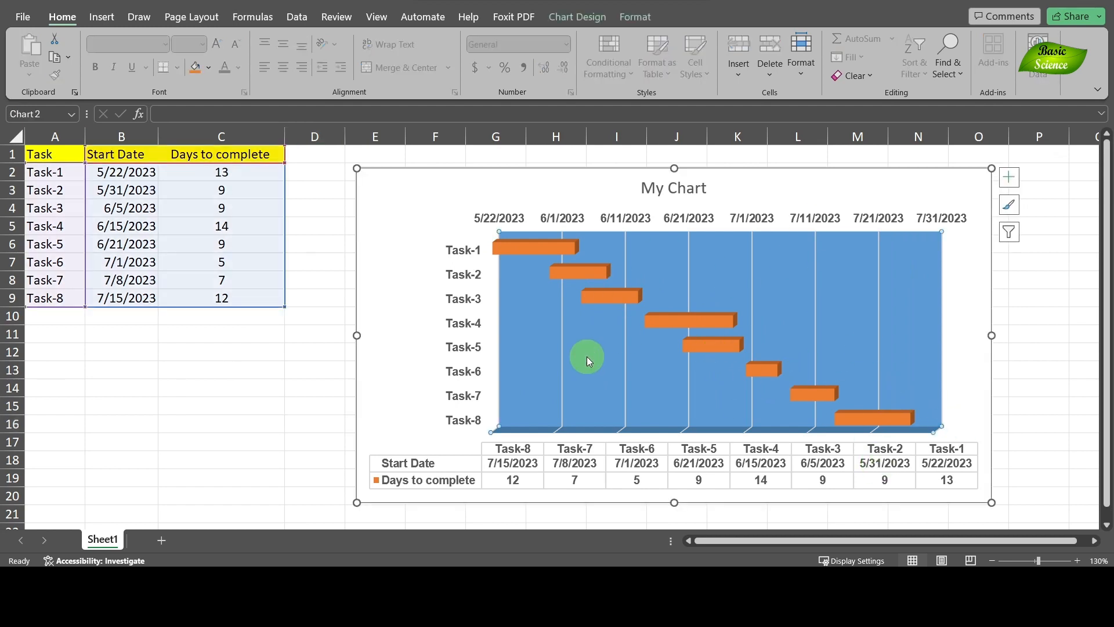
scroll(991, 310, "down", 5)
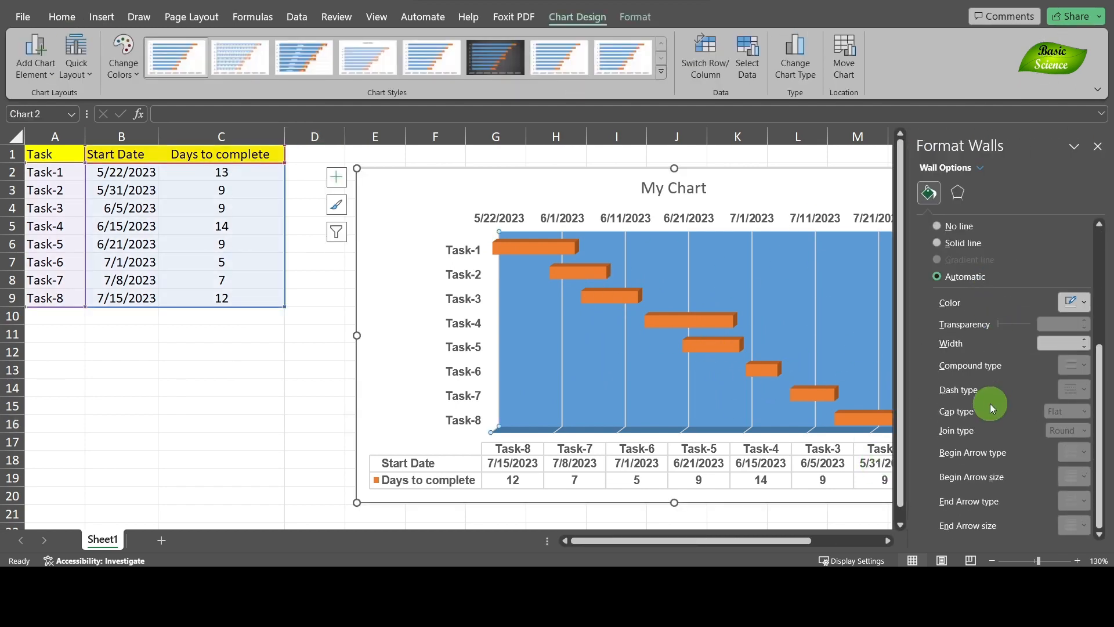
left_click(308, 315)
left_click(428, 256)
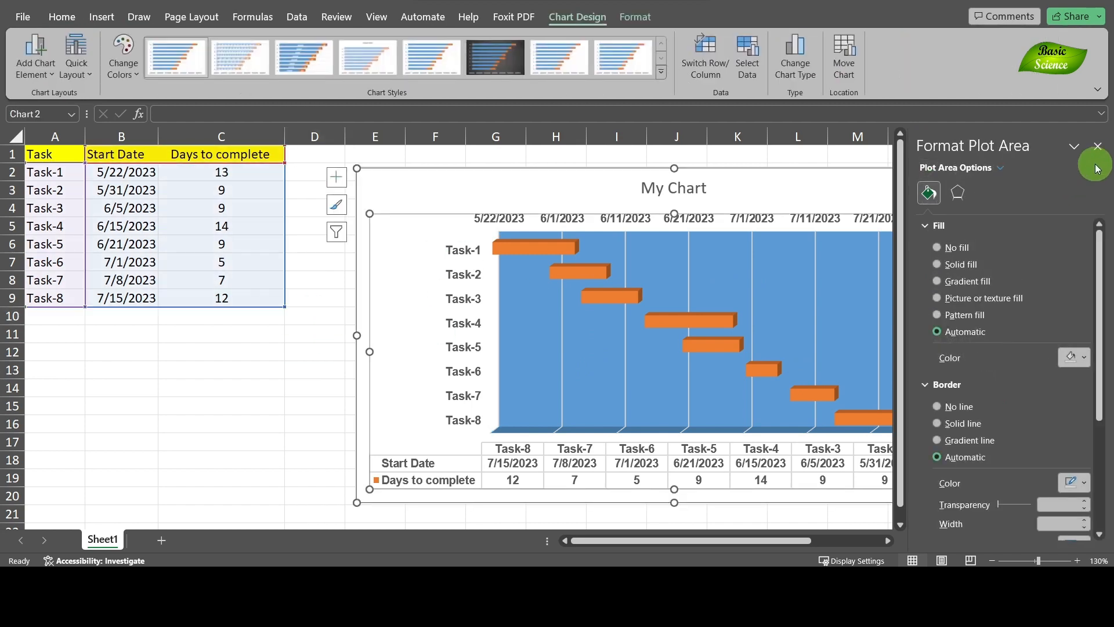
left_click(1098, 146)
left_click(1026, 329)
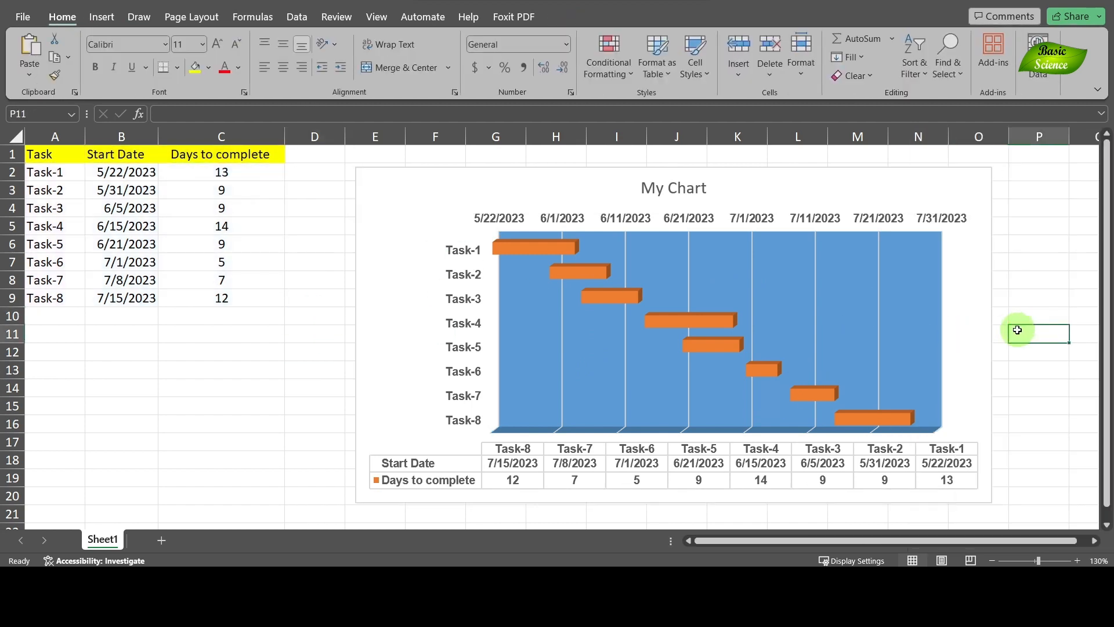
left_click(1001, 274)
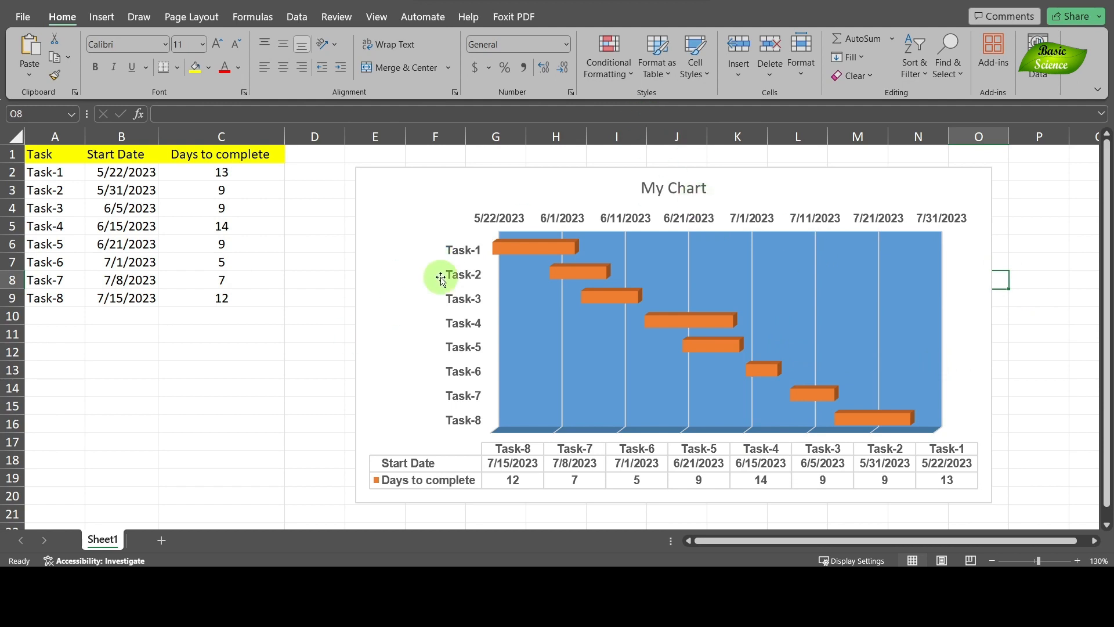
left_click(296, 351)
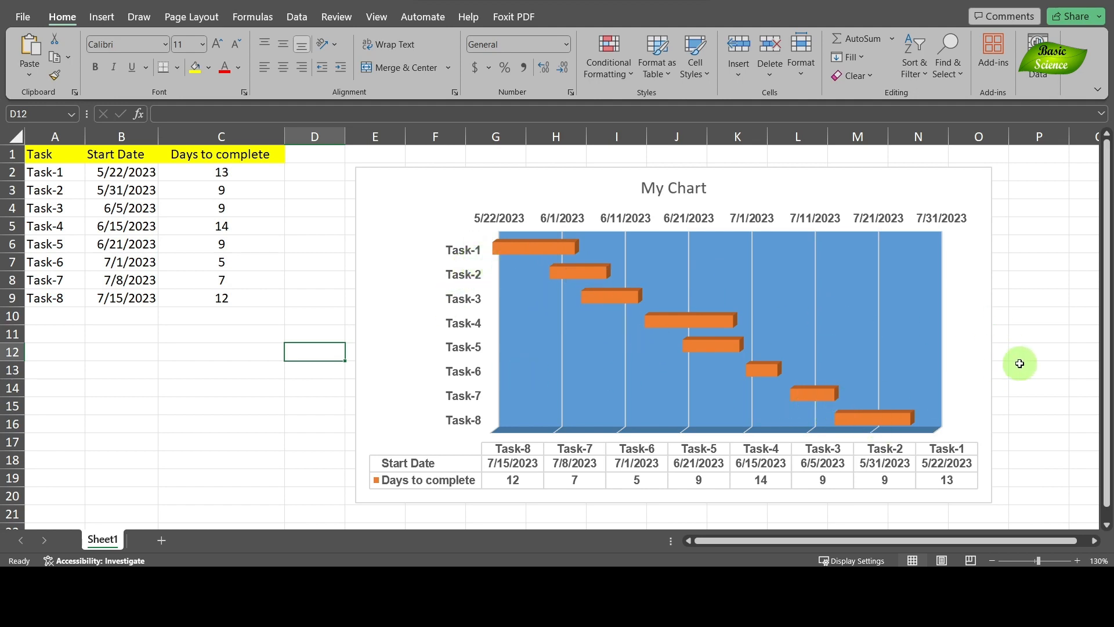
left_click(156, 369)
left_click(182, 355)
left_click(203, 390)
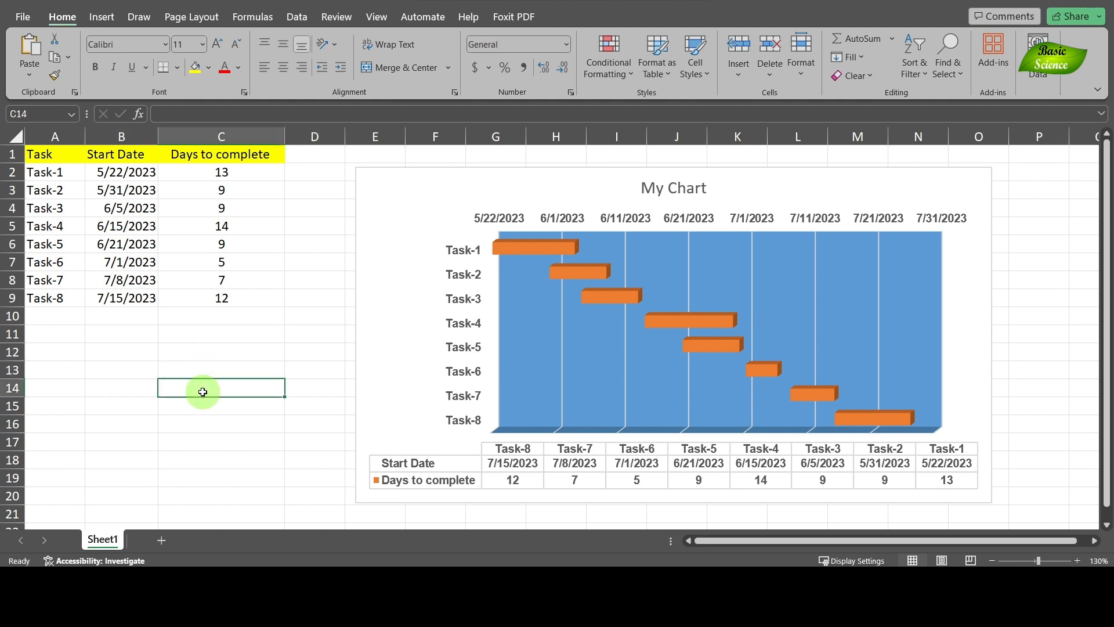
left_click(252, 447)
left_click(506, 479)
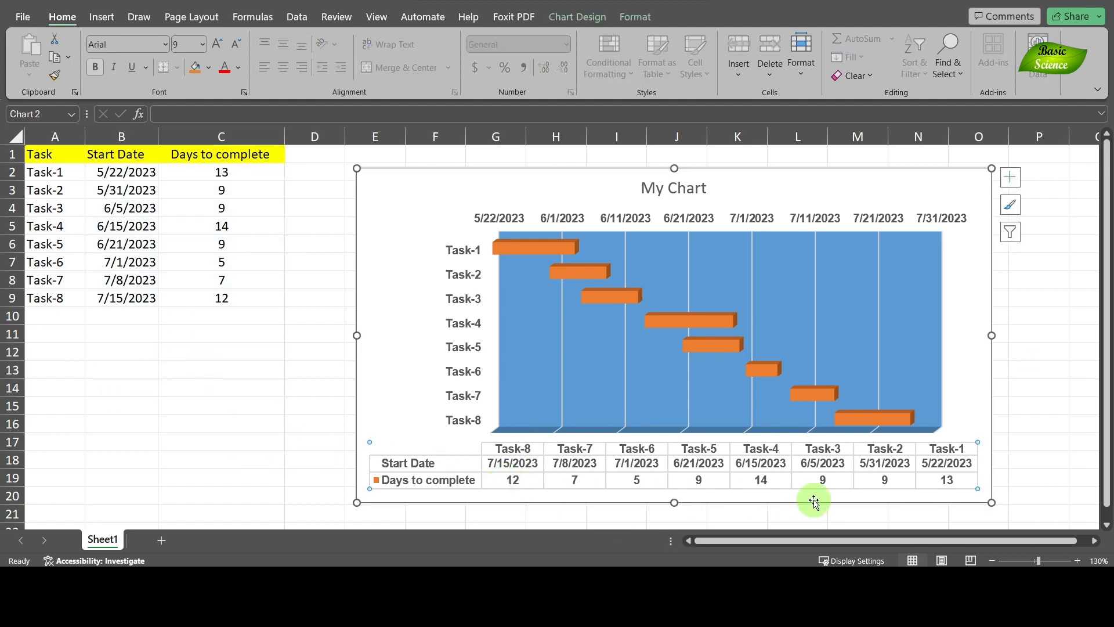
left_click(163, 409)
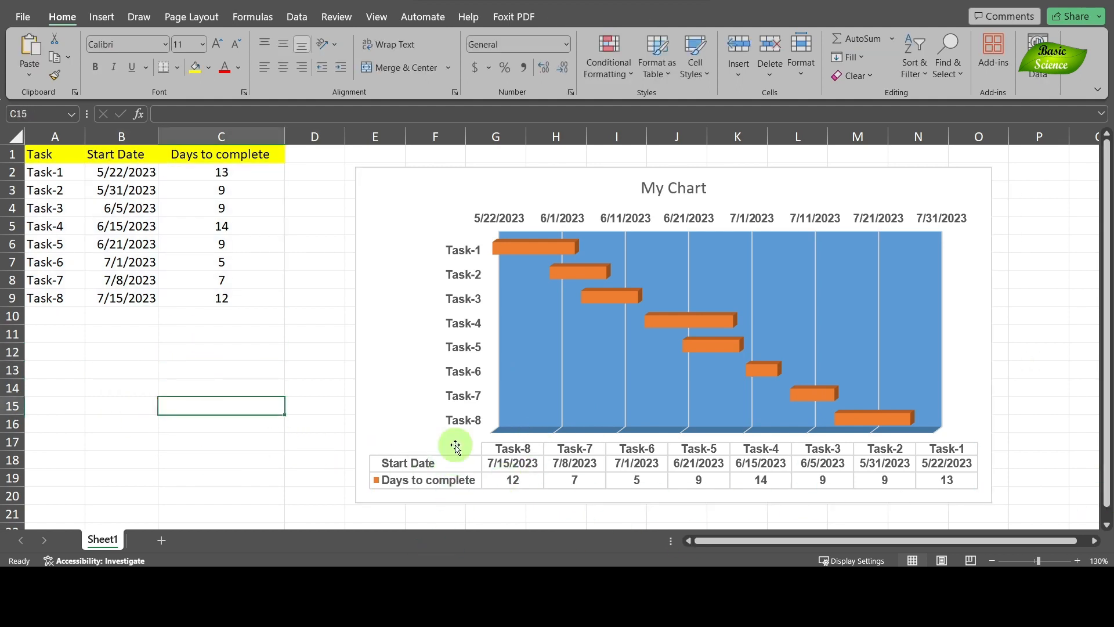
mouse_move(743, 344)
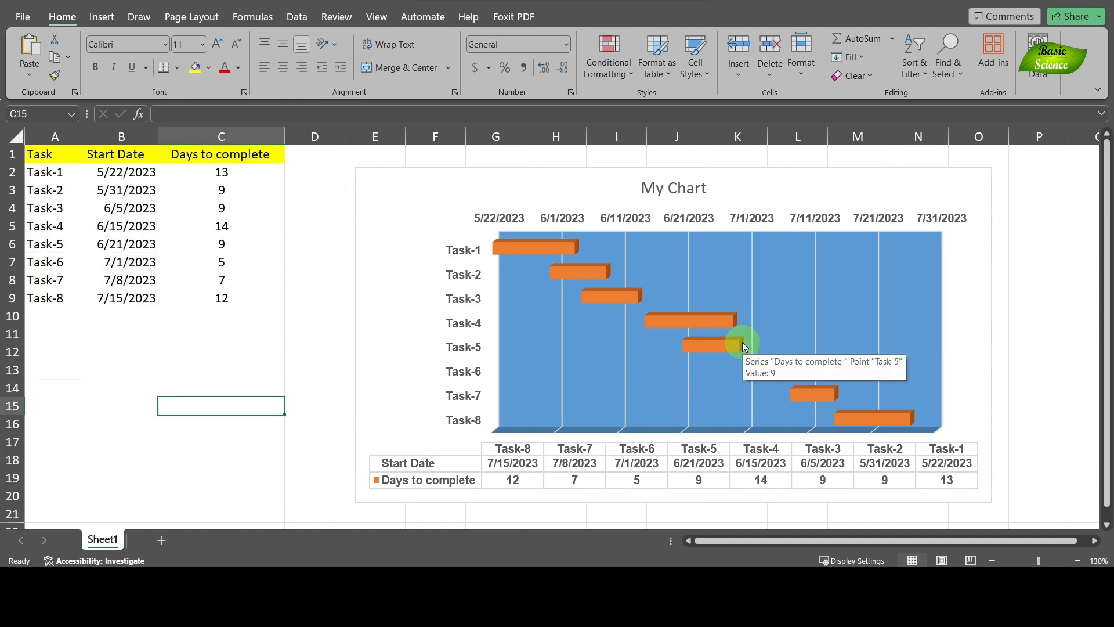
- Switch the chart walls to a pattern fill and try out several dotted, striped, checked and grid patterns
double_click(587, 270)
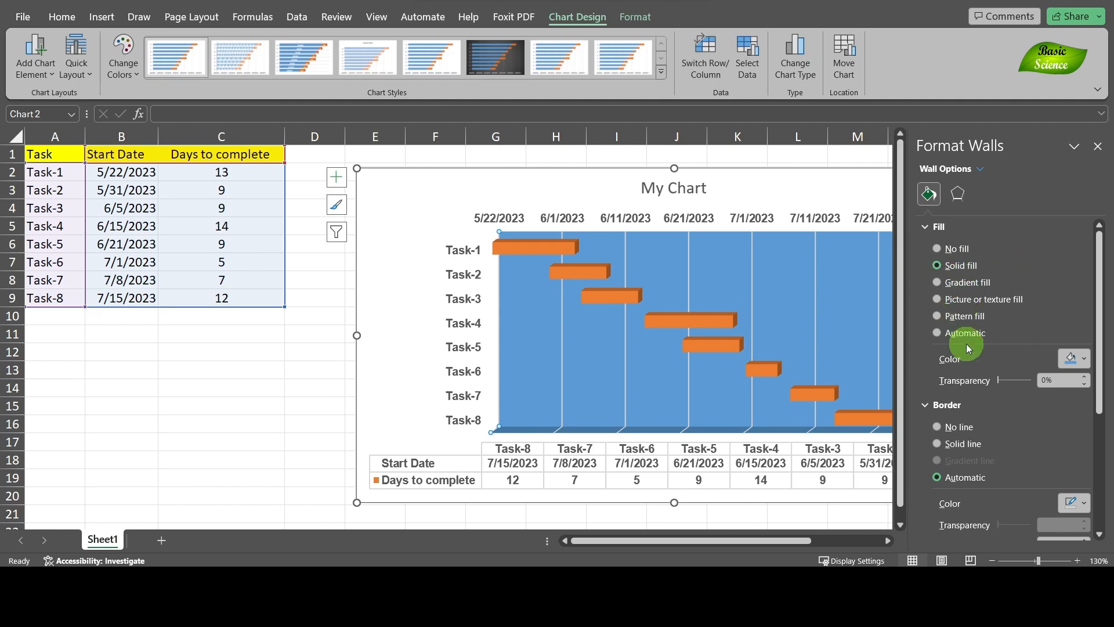
left_click(937, 317)
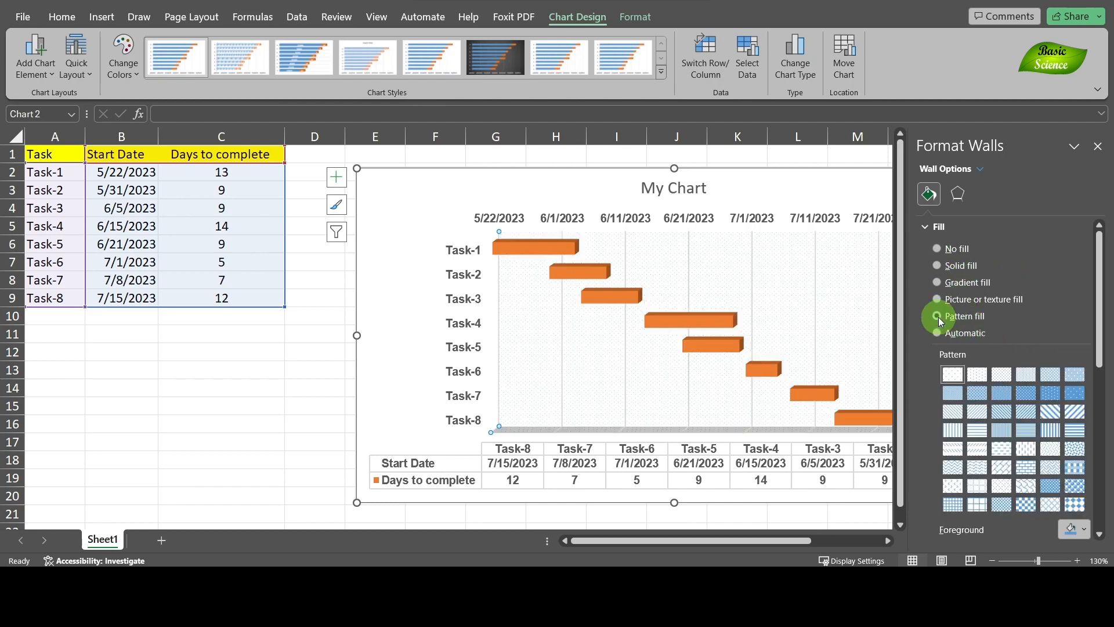
left_click(999, 394)
left_click(1025, 394)
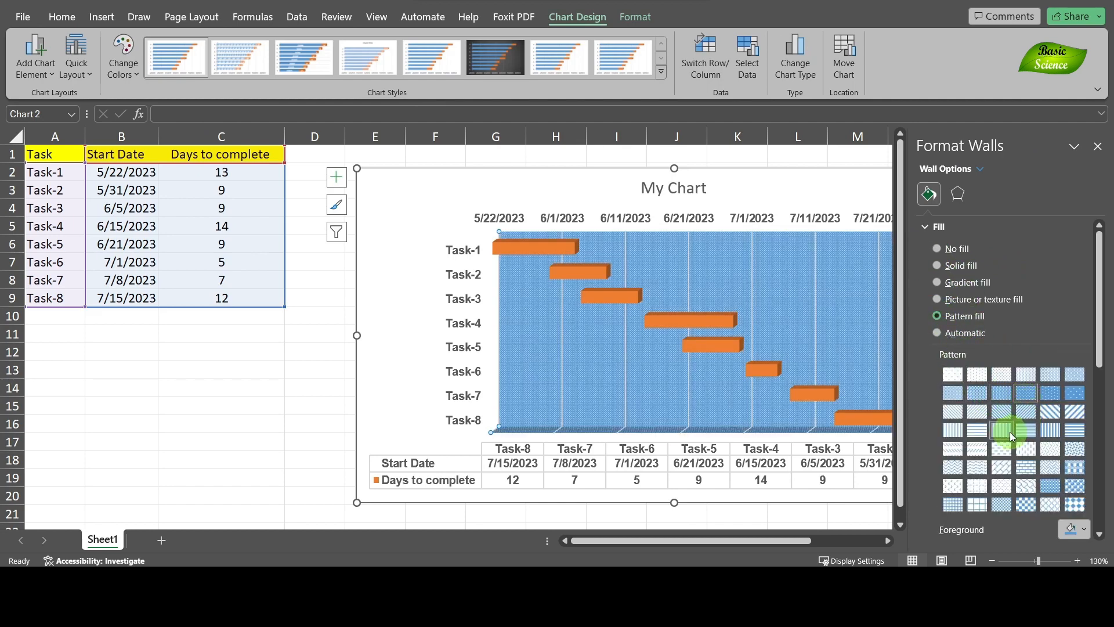
left_click(976, 432)
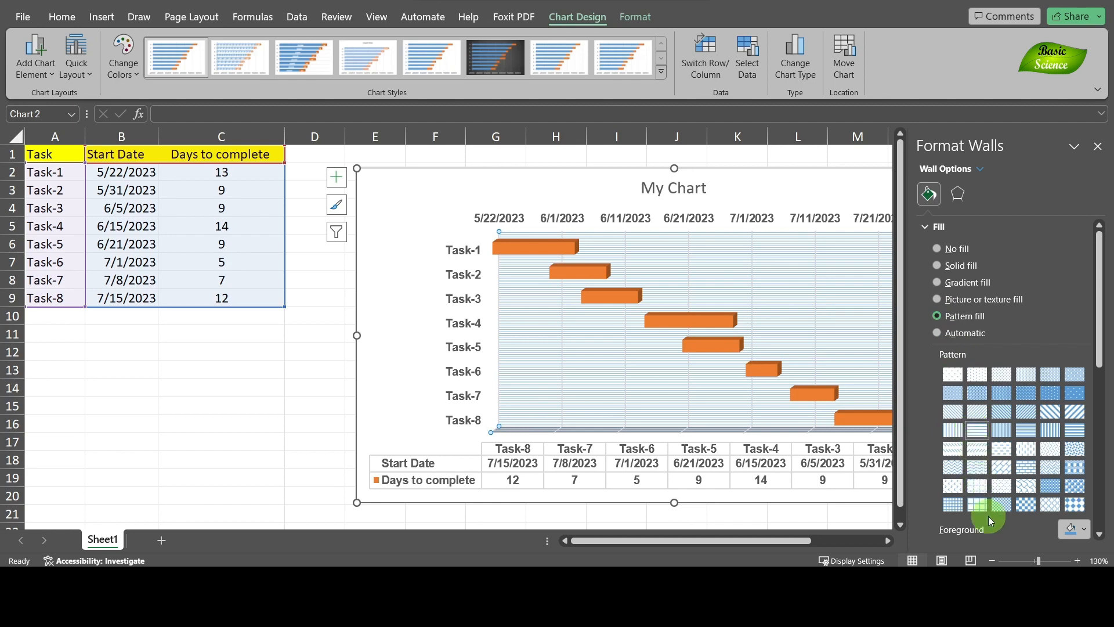
left_click(1027, 502)
left_click(1051, 504)
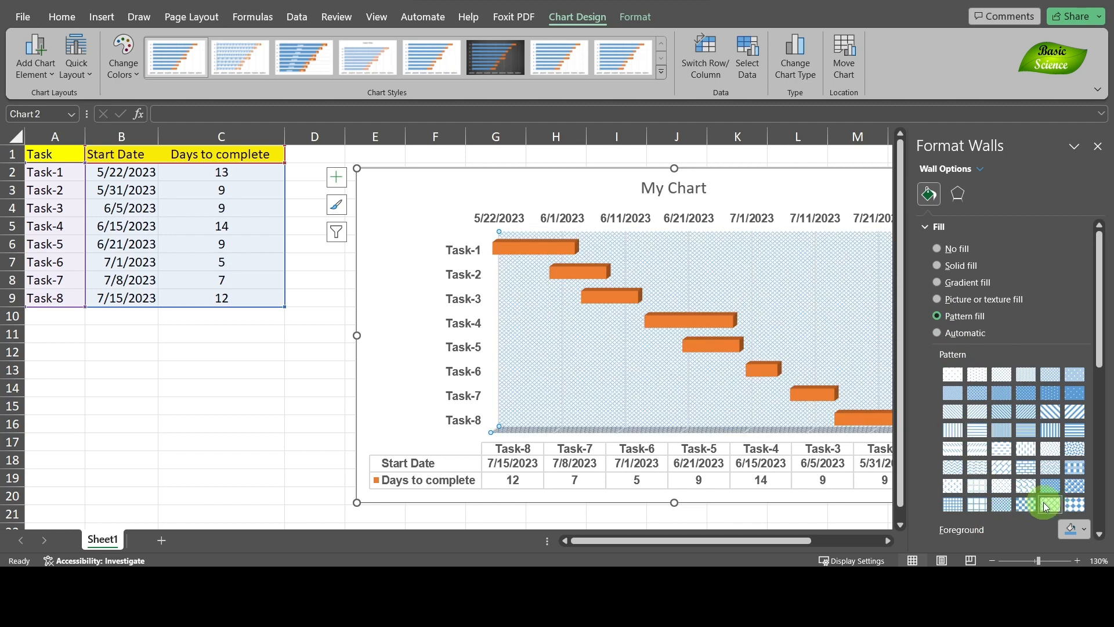
left_click(979, 502)
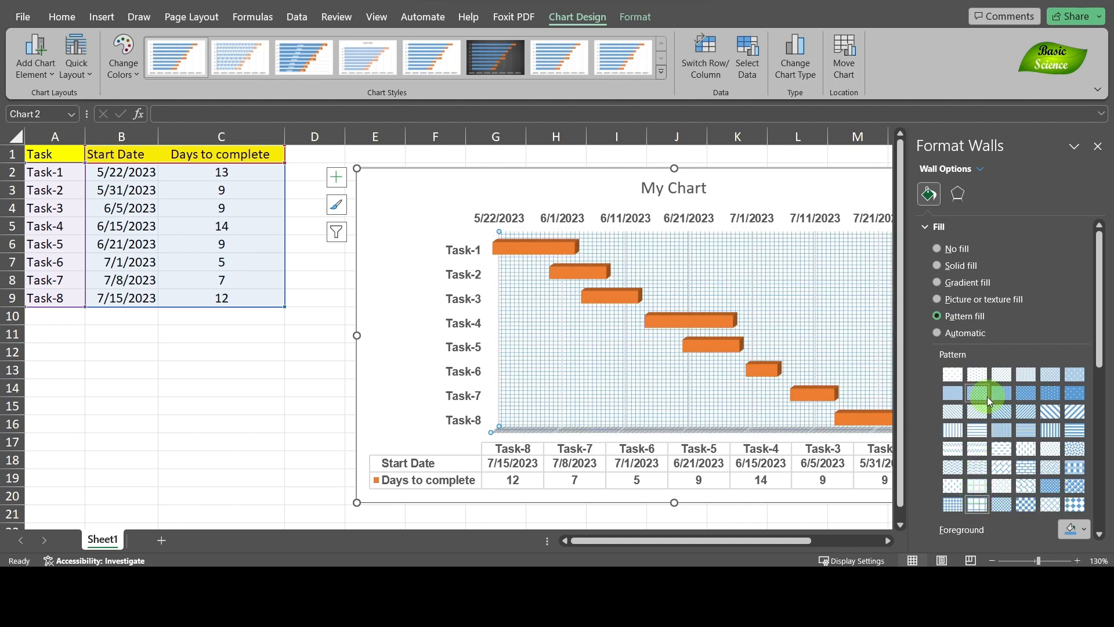
scroll(998, 458, "down", 1)
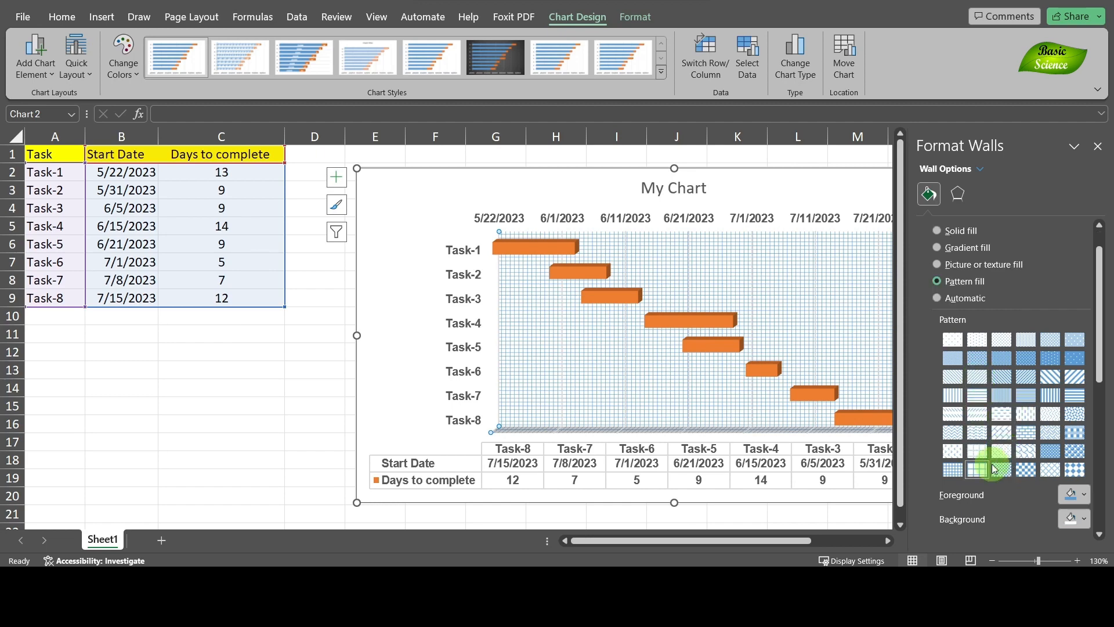
left_click(953, 469)
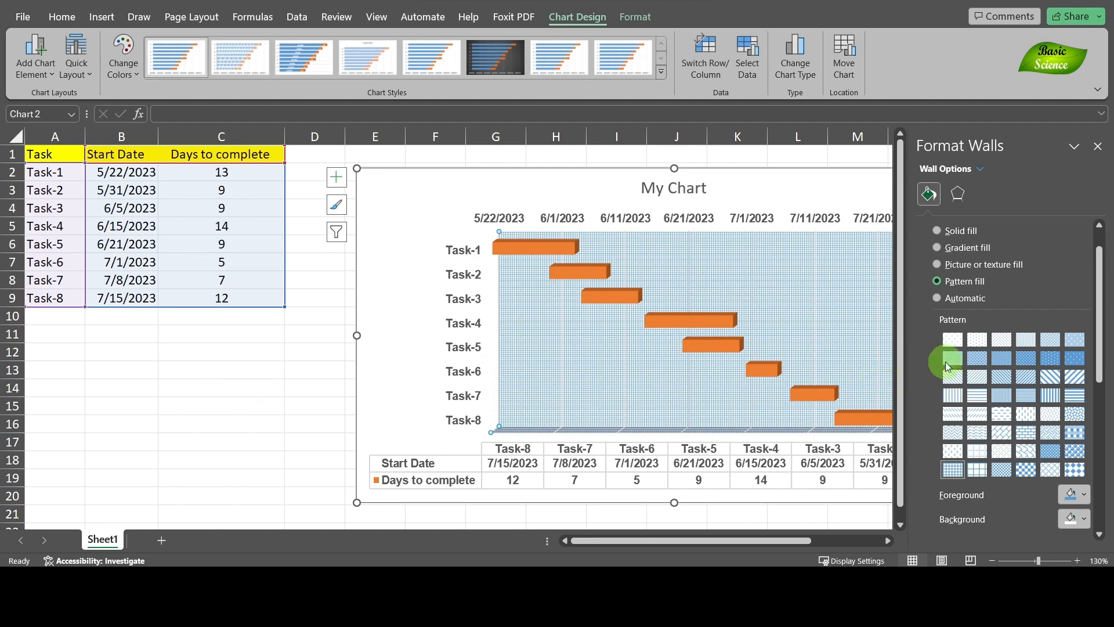
left_click(953, 339)
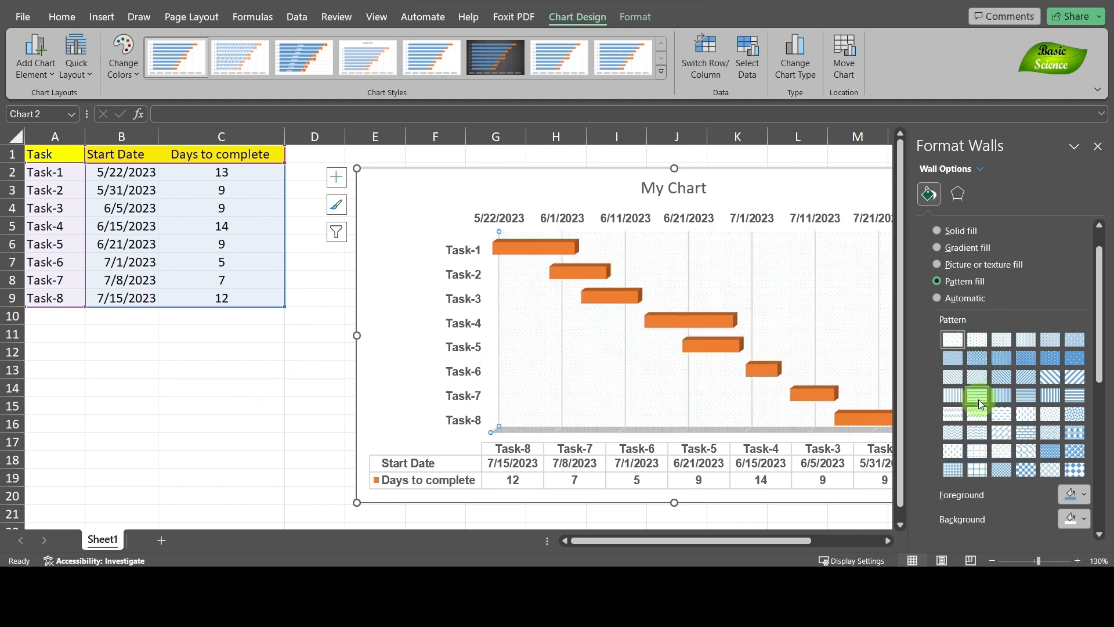
left_click(952, 396)
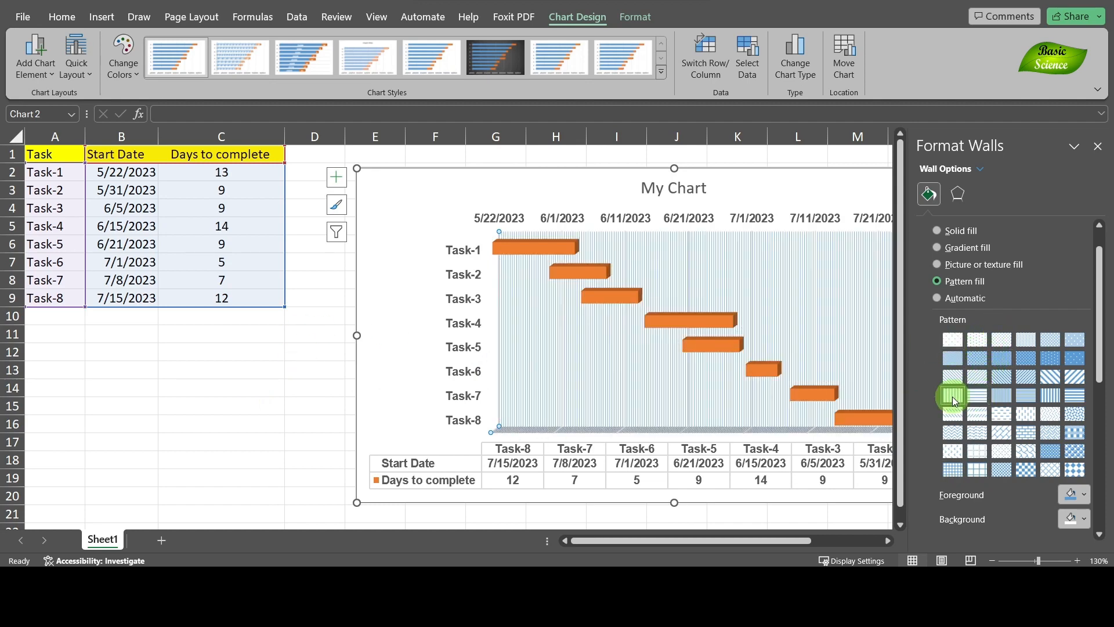
left_click(1050, 377)
left_click(1025, 416)
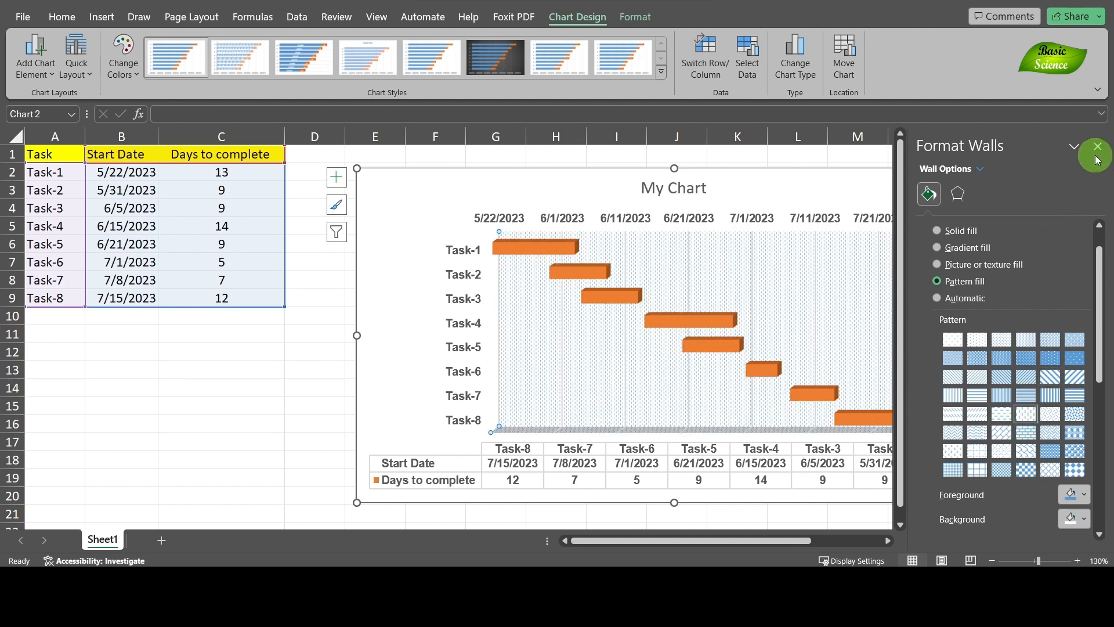
- Apply the large grid pattern to the chart walls and close the wall formatting options
scroll(995, 458, "down", 1)
left_click(977, 435)
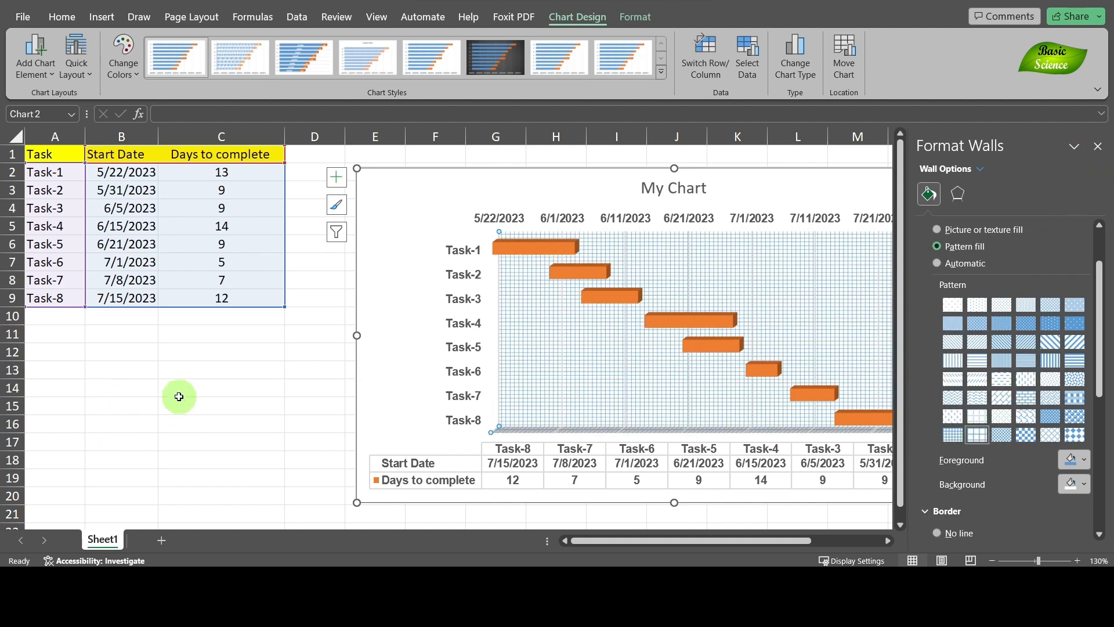
left_click(179, 396)
left_click(1099, 147)
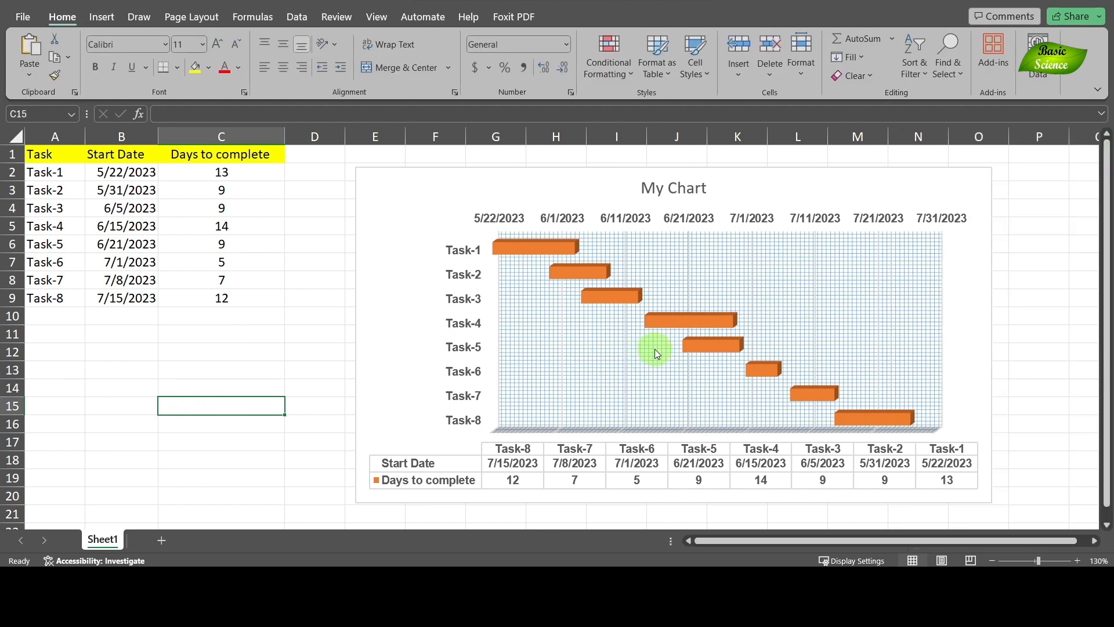
left_click(1038, 293)
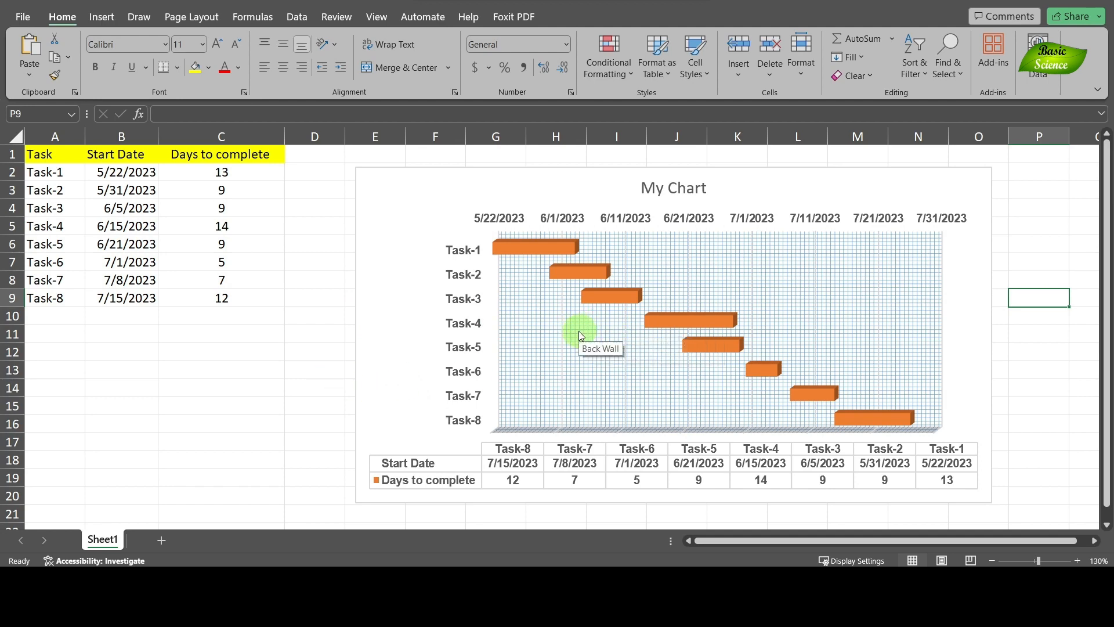
- Try the pyramid, cylinder and cone column shapes on the chart bars and restore the Box shape
double_click(593, 327)
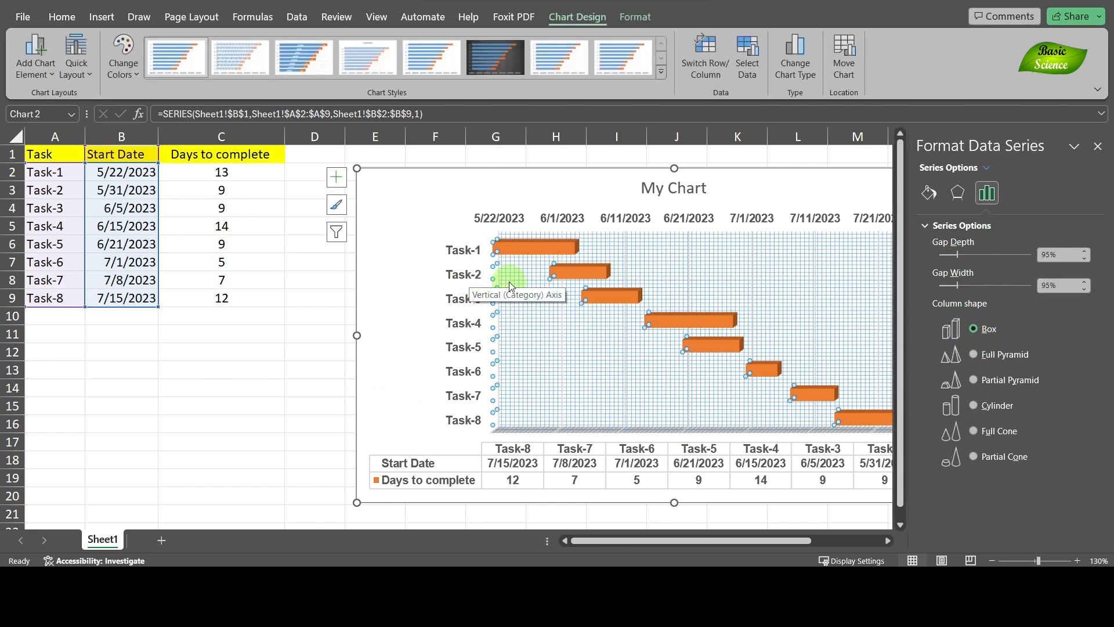
left_click(975, 354)
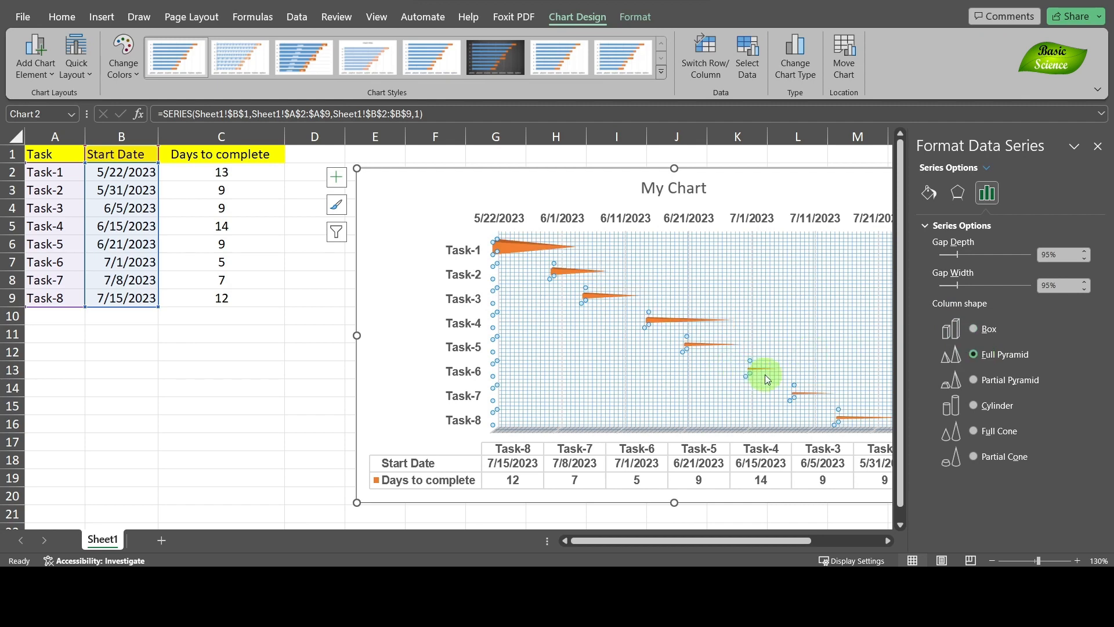
left_click(975, 380)
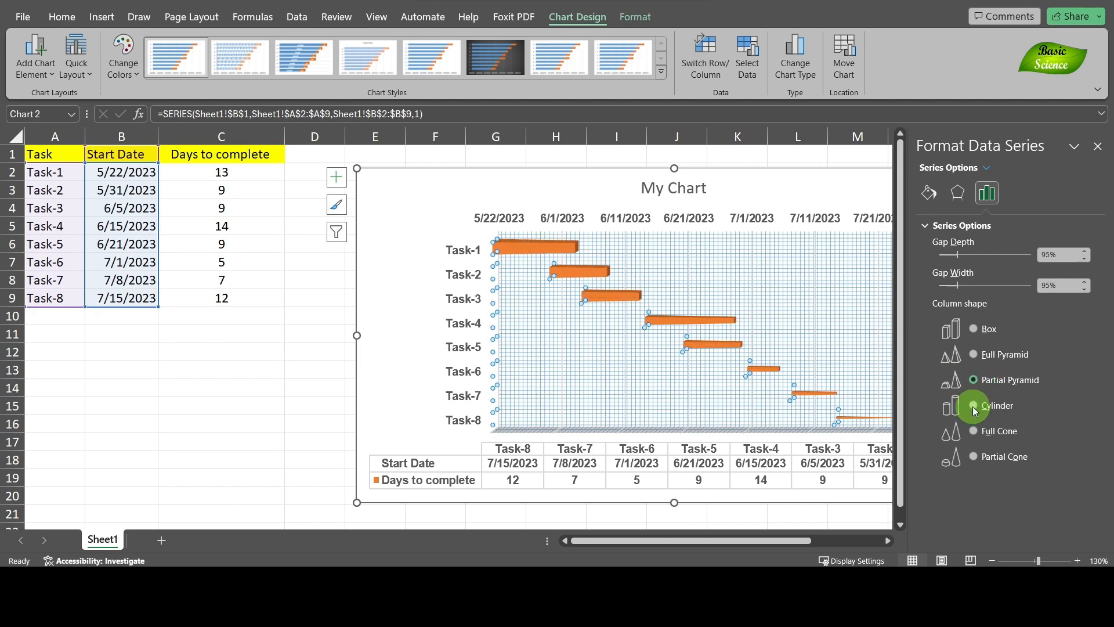
left_click(975, 406)
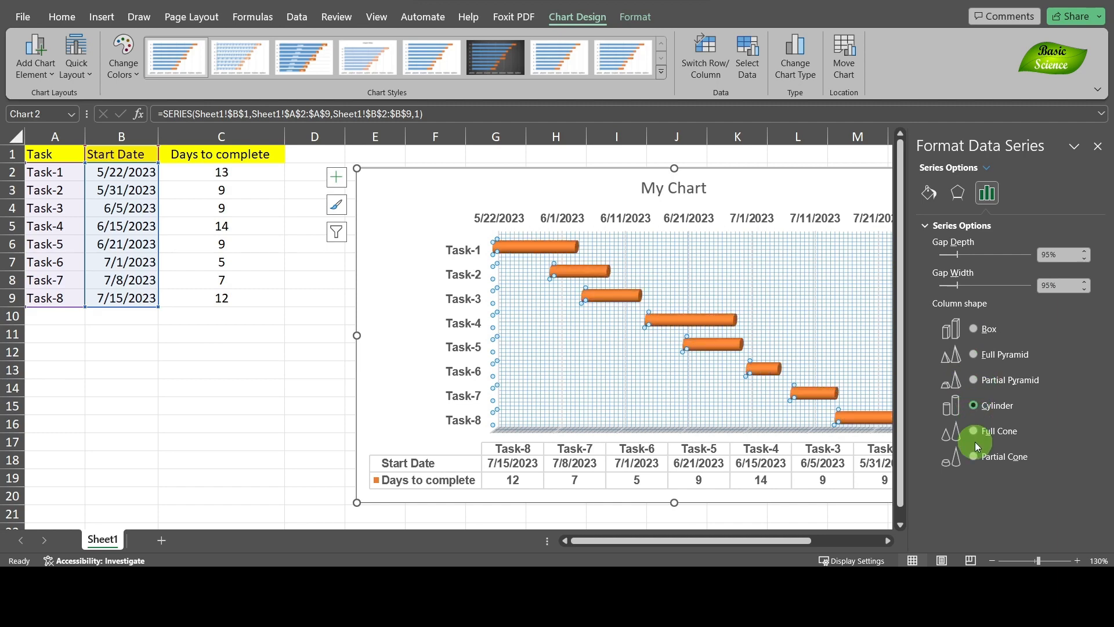
left_click(976, 434)
left_click(975, 457)
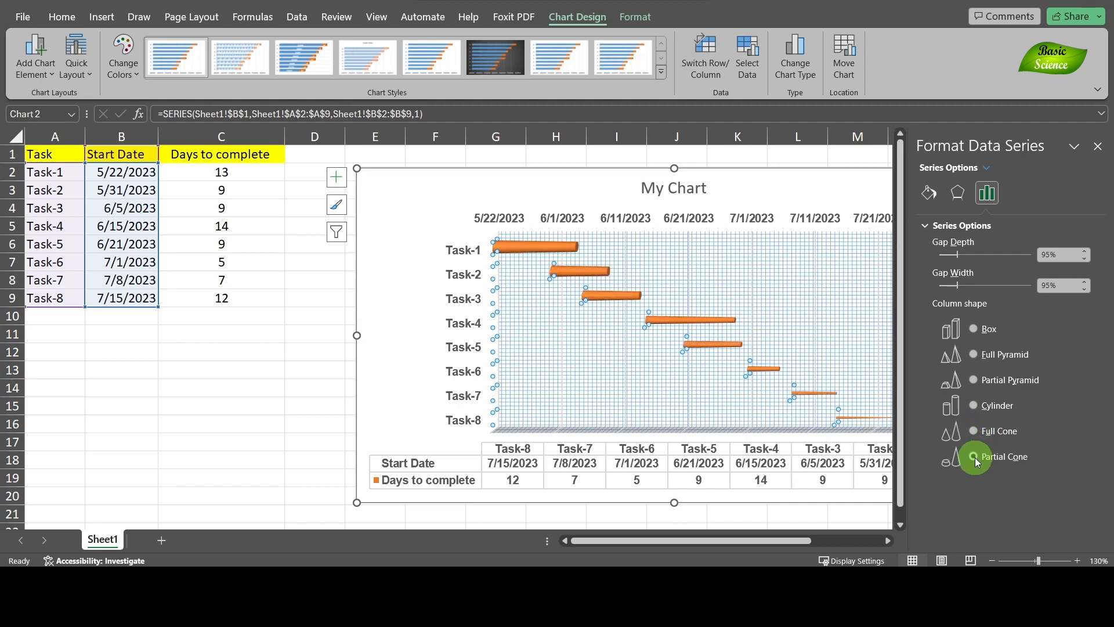
left_click(968, 331)
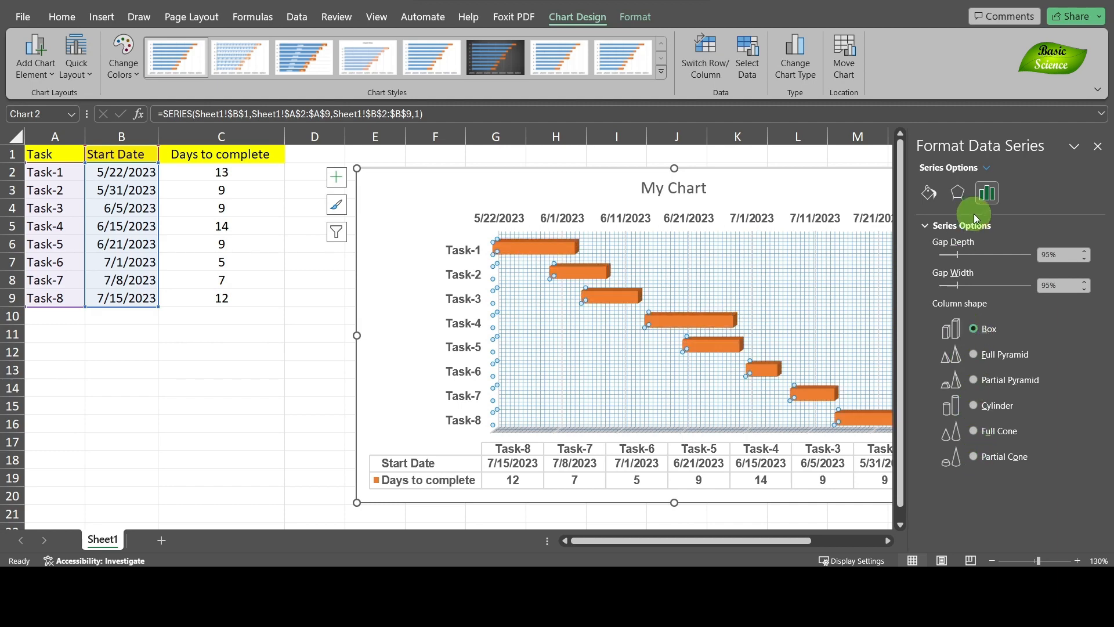
- Set the bars' gap depth to 444% and gap width to 17%, and close the series formatting options
left_click(959, 255)
left_click_drag(959, 255, 995, 254)
mouse_move(957, 285)
left_mouse_down()
mouse_move(998, 287)
mouse_move(1005, 252)
mouse_move(1022, 255)
mouse_move(946, 294)
left_mouse_up()
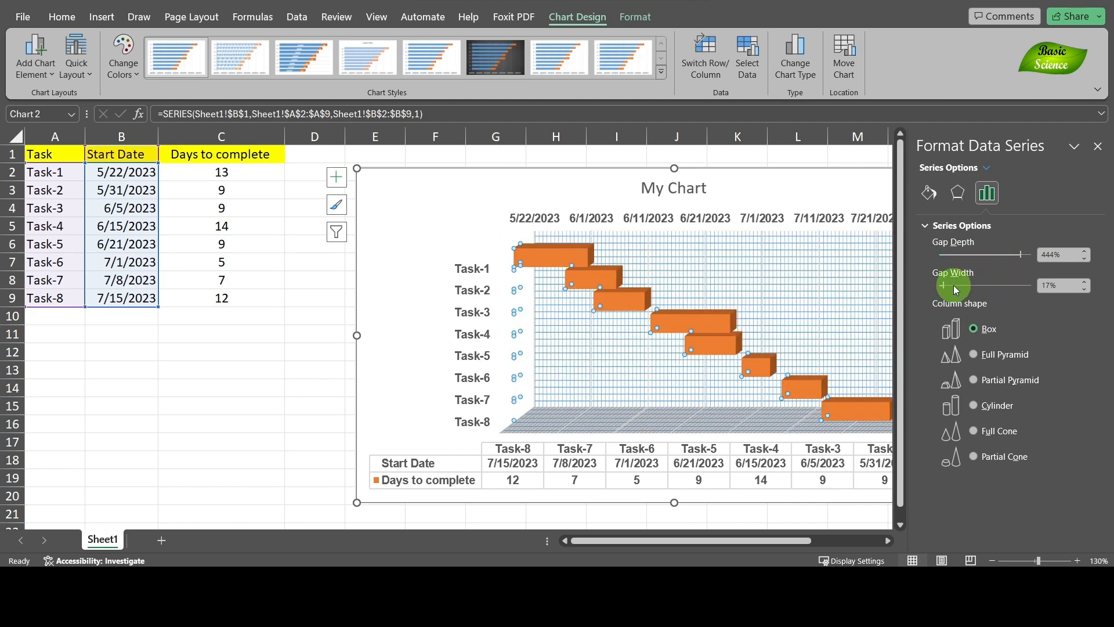
left_click(1097, 146)
left_click(1013, 299)
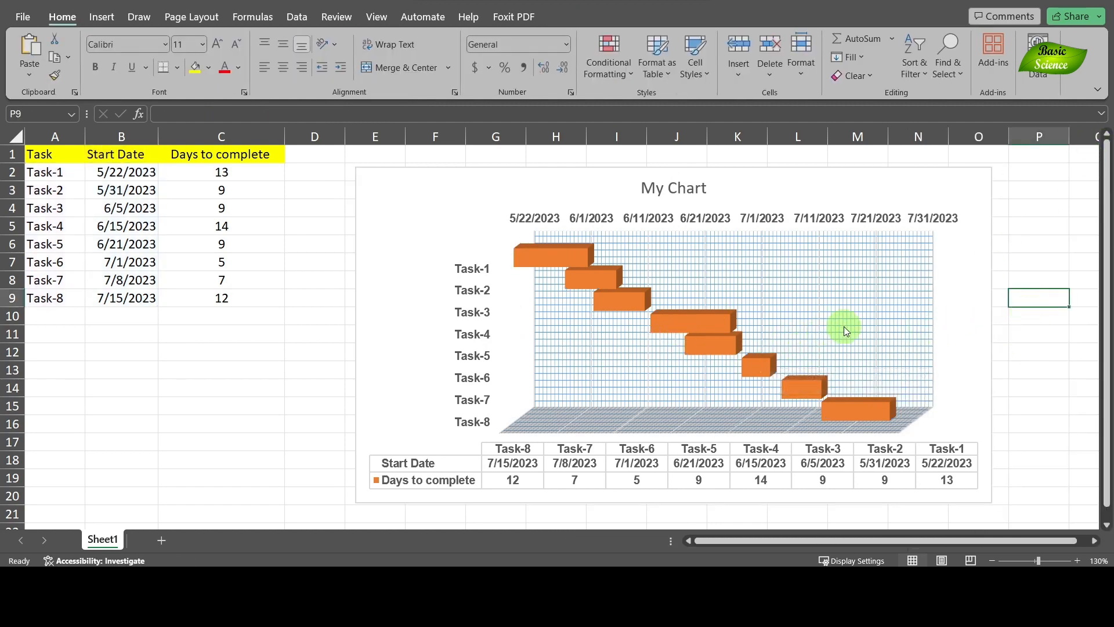
- Set the chart walls to a solid blue fill, close the wall formatting options and deselect the chart
double_click(858, 280)
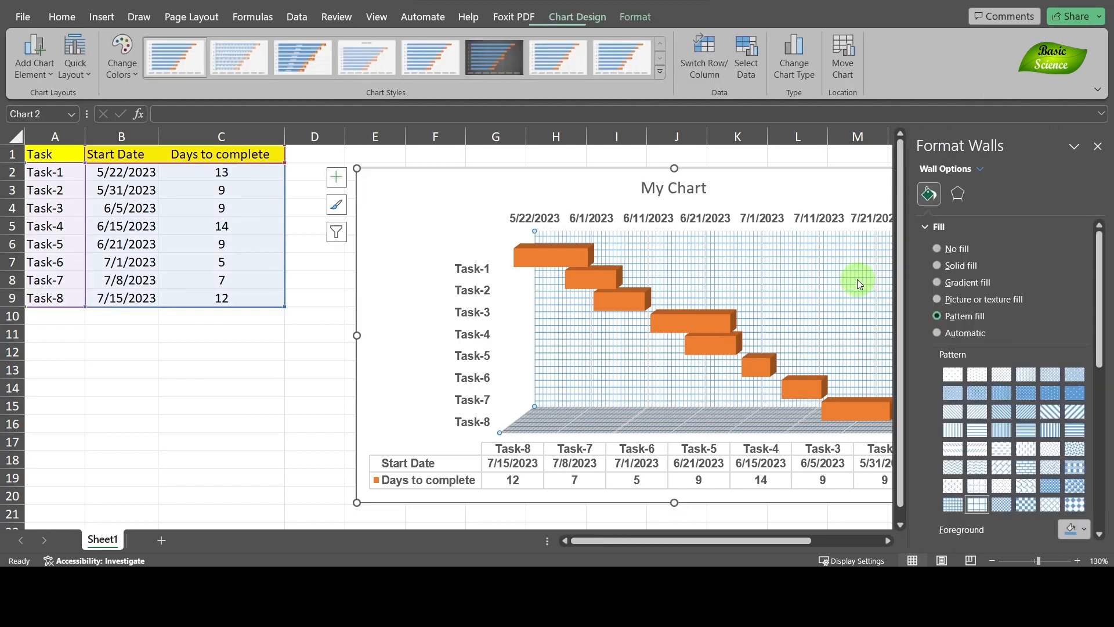
left_click(937, 267)
left_click(316, 334)
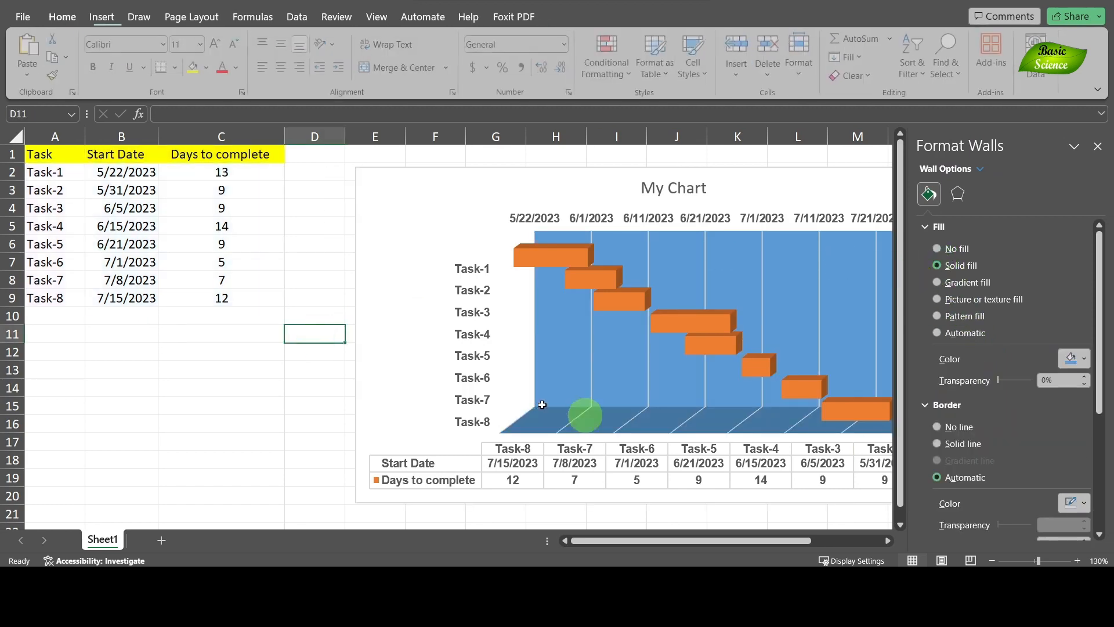
left_click(1097, 146)
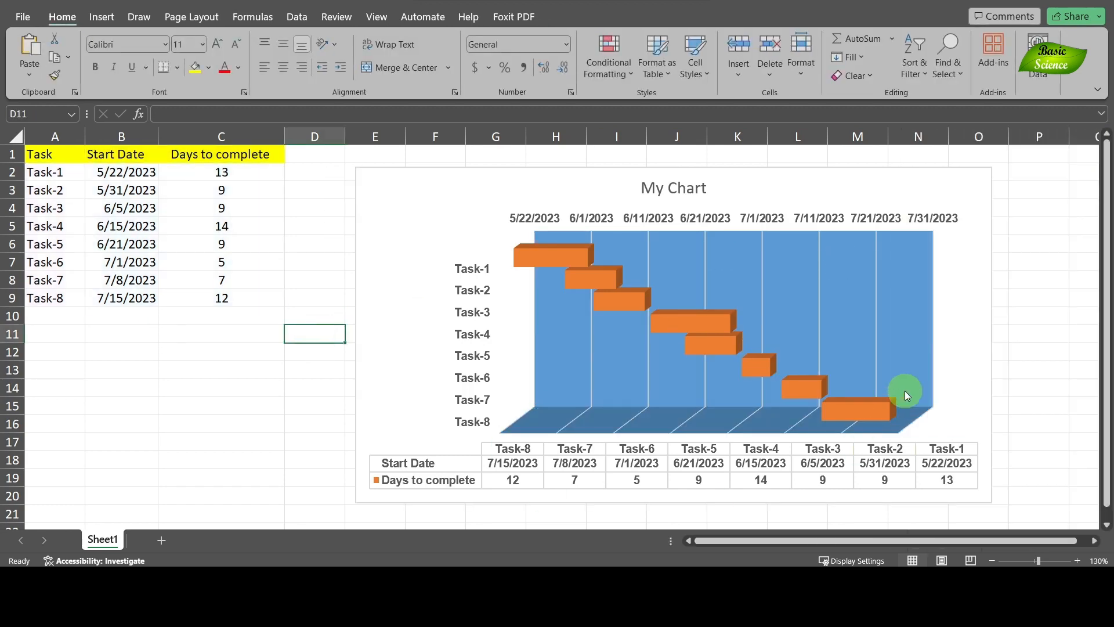
left_click(1036, 348)
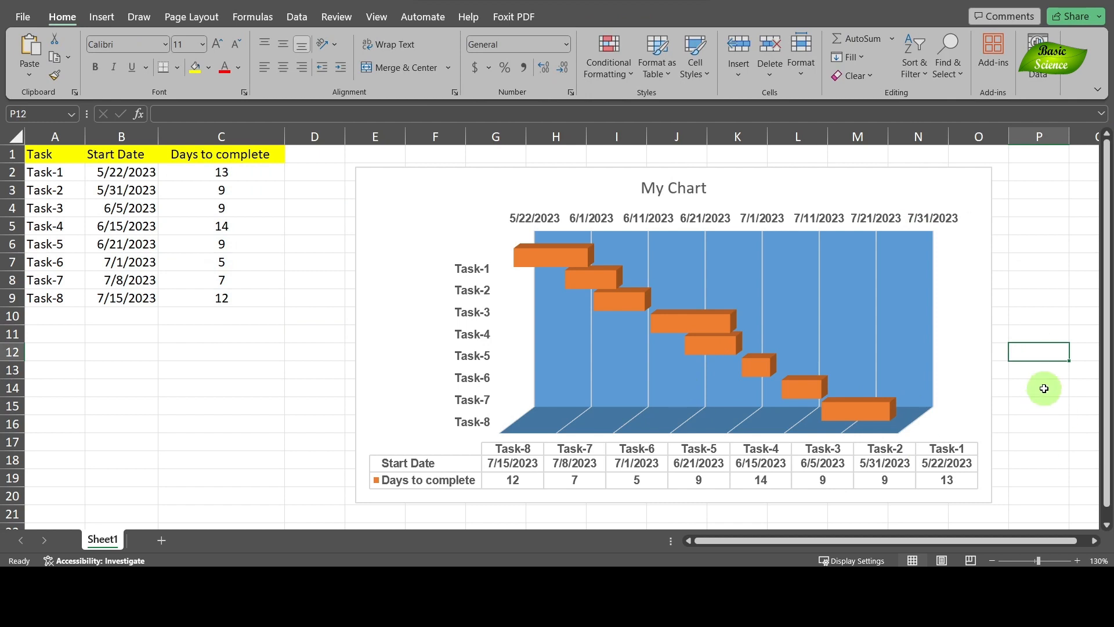